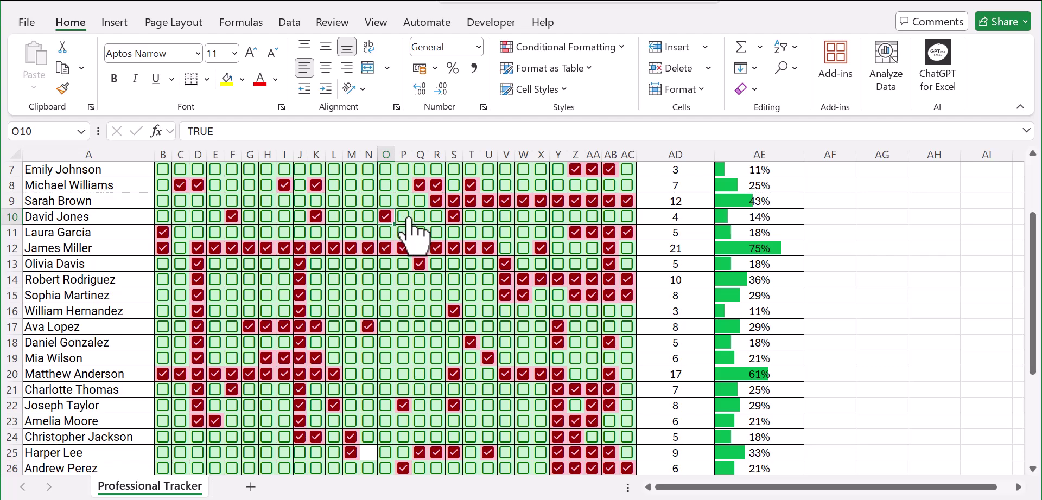
Step: Tick the attendance checkboxes O14, S14, T14 and U14 in the Professional Tracker sheet
{"action": "scroll", "coordinate": [500, 255], "scroll_direction": "up", "scroll_amount": 2}
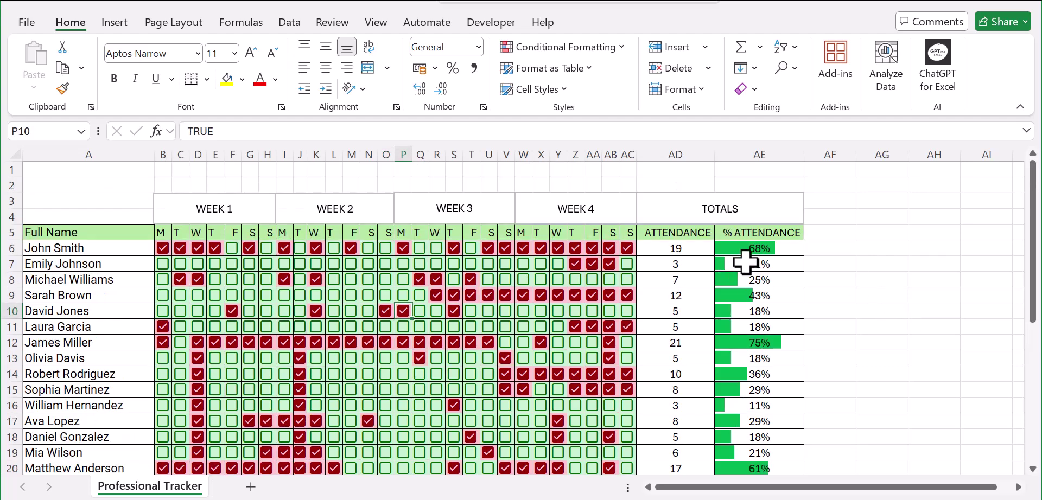
{"action": "scroll", "coordinate": [740, 264], "scroll_direction": "down", "scroll_amount": 1}
{"action": "left_click", "coordinate": [377, 311]}
{"action": "left_click", "coordinate": [386, 311]}
{"action": "left_click", "coordinate": [385, 310]}
{"action": "left_click", "coordinate": [386, 327]}
{"action": "left_click", "coordinate": [436, 342]}
{"action": "left_click", "coordinate": [454, 326]}
{"action": "left_click", "coordinate": [471, 327]}
{"action": "left_click", "coordinate": [487, 327]}
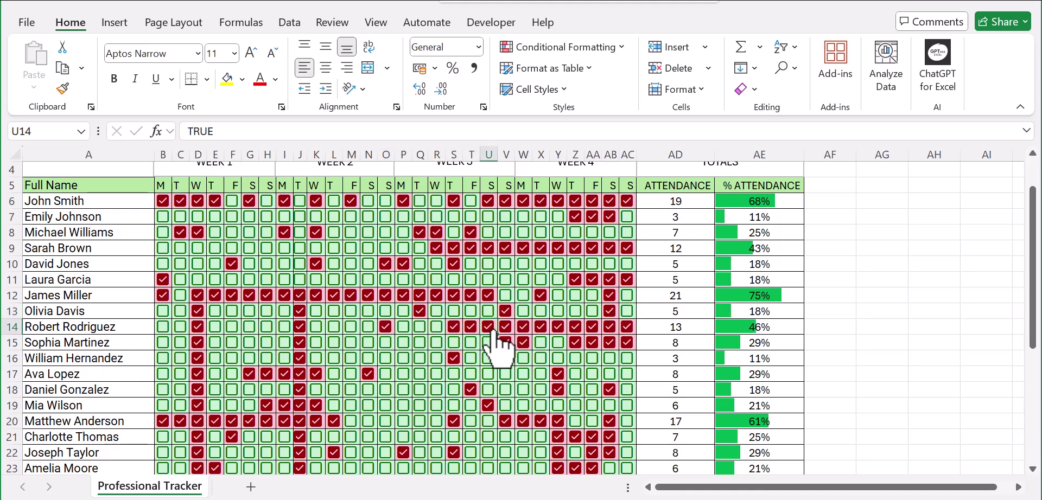
{"action": "scroll", "coordinate": [477, 350], "scroll_direction": "up", "scroll_amount": 1}
{"action": "scroll", "coordinate": [466, 348], "scroll_direction": "down", "scroll_amount": 1}
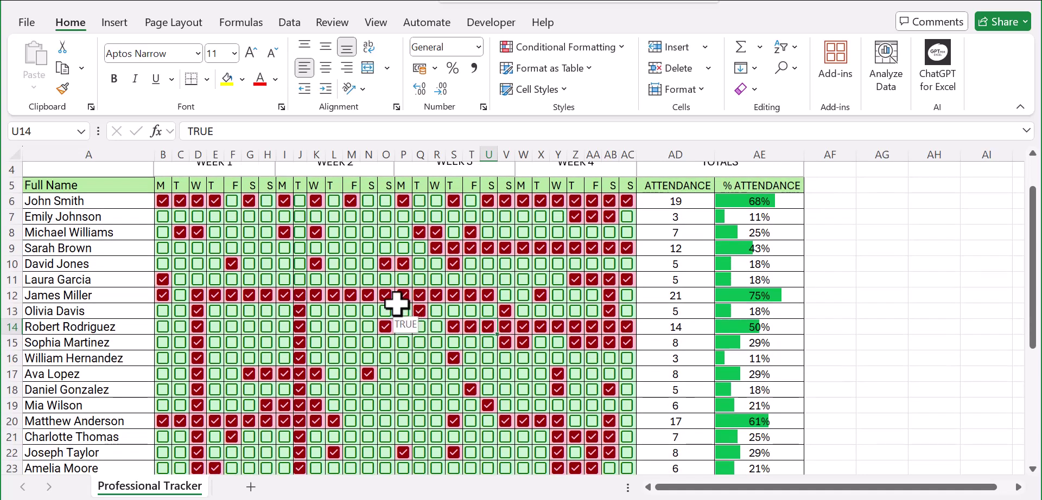
{"action": "scroll", "coordinate": [395, 301], "scroll_direction": "down", "scroll_amount": 2}
{"action": "scroll", "coordinate": [395, 301], "scroll_direction": "up", "scroll_amount": 3}
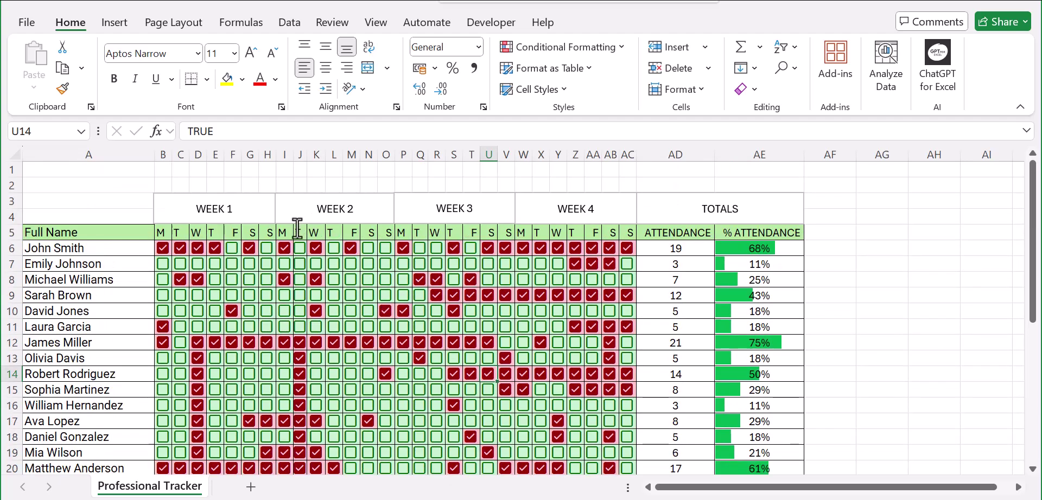
{"action": "scroll", "coordinate": [326, 306], "scroll_direction": "down", "scroll_amount": 3}
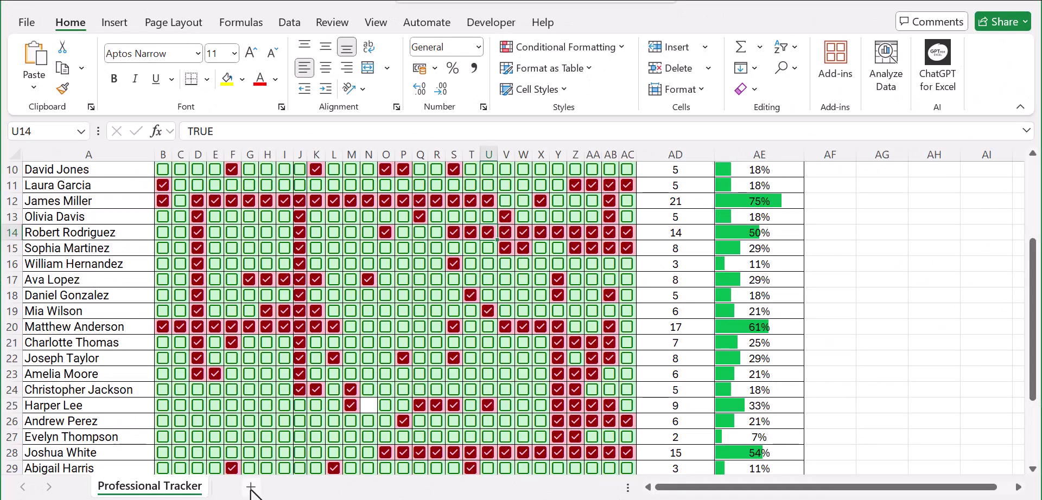
Step: Add a new worksheet and rename it "Attendace Tracker"
{"action": "left_click", "coordinate": [251, 488]}
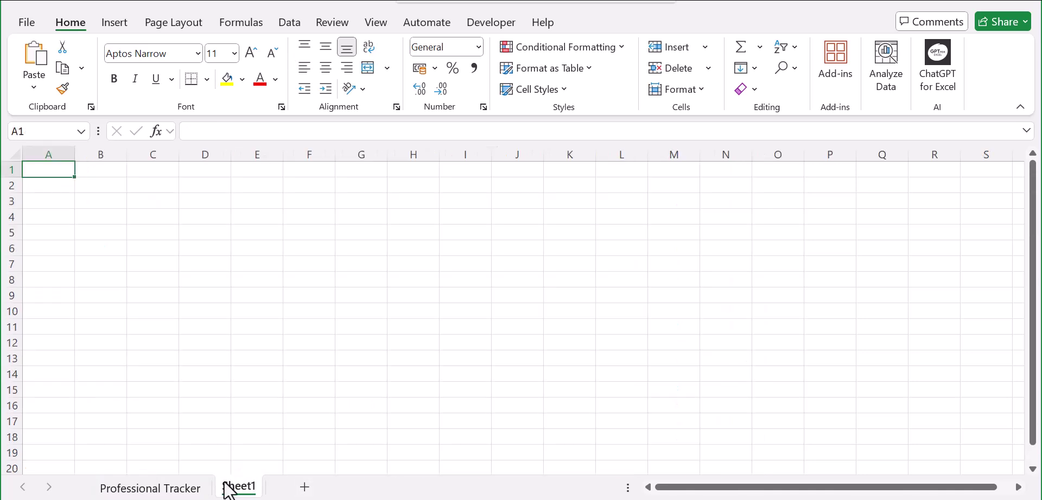
{"action": "right_click", "coordinate": [228, 490]}
{"action": "left_click", "coordinate": [277, 247]}
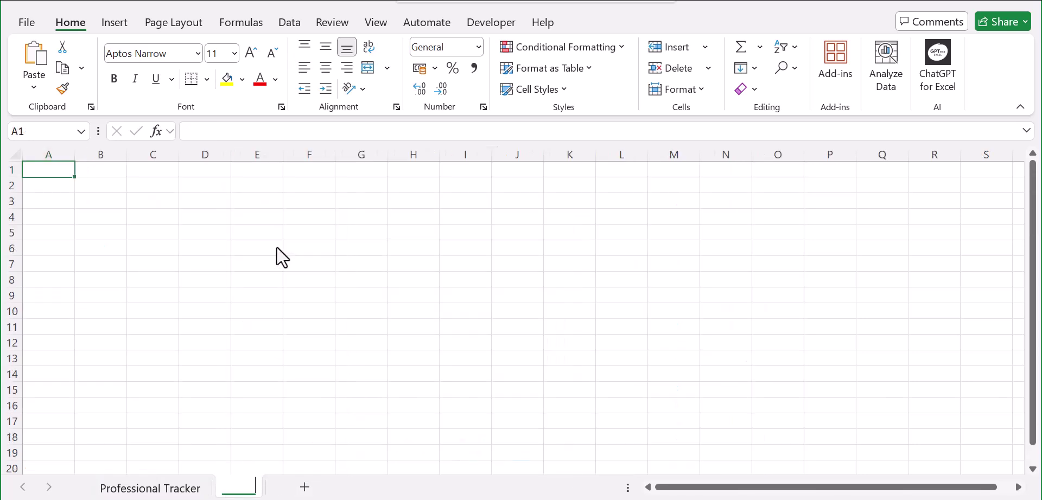
{"action": "type", "text": "Attendace Tracker"}
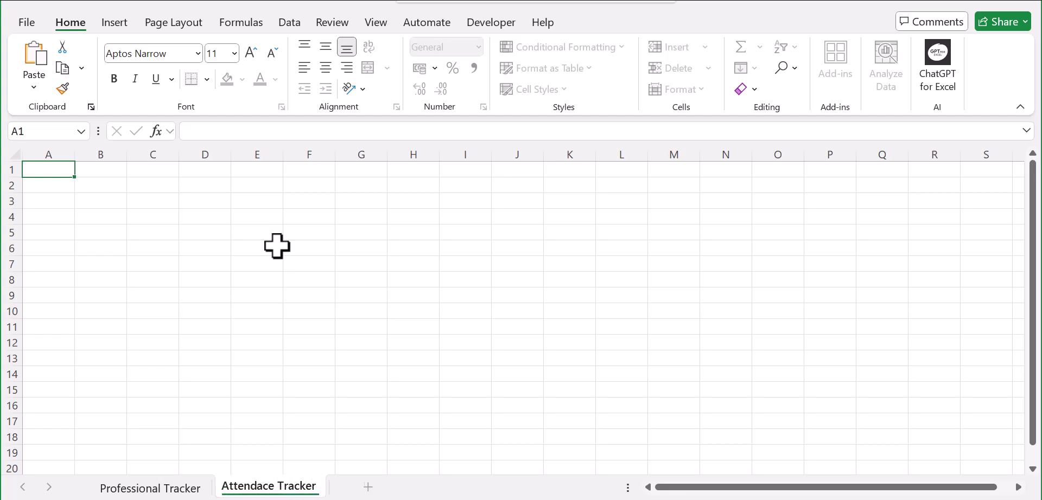
{"action": "key", "text": "Return"}
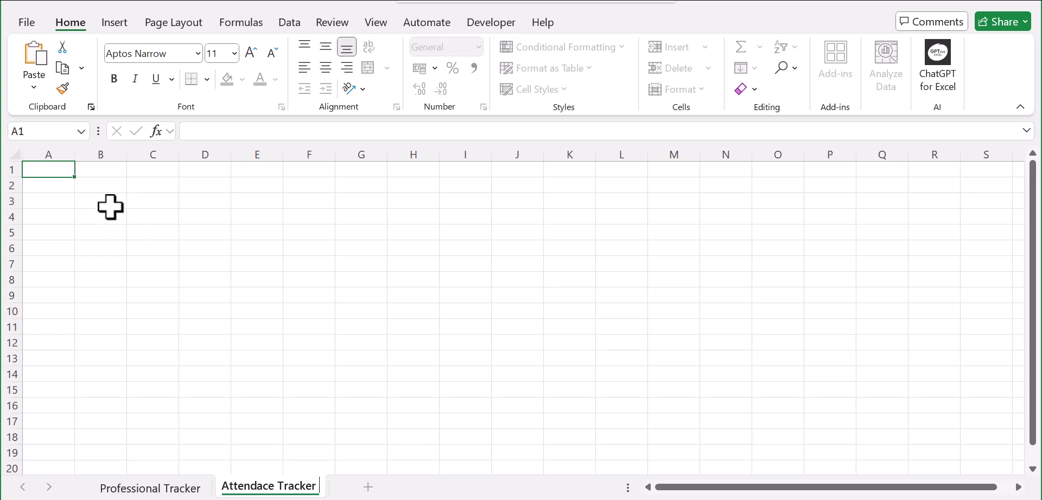
Step: Paste the copied Full Name list at B2 with the destination formatting and fit column B's width to the names
{"action": "left_click", "coordinate": [98, 187]}
{"action": "right_click", "coordinate": [98, 187]}
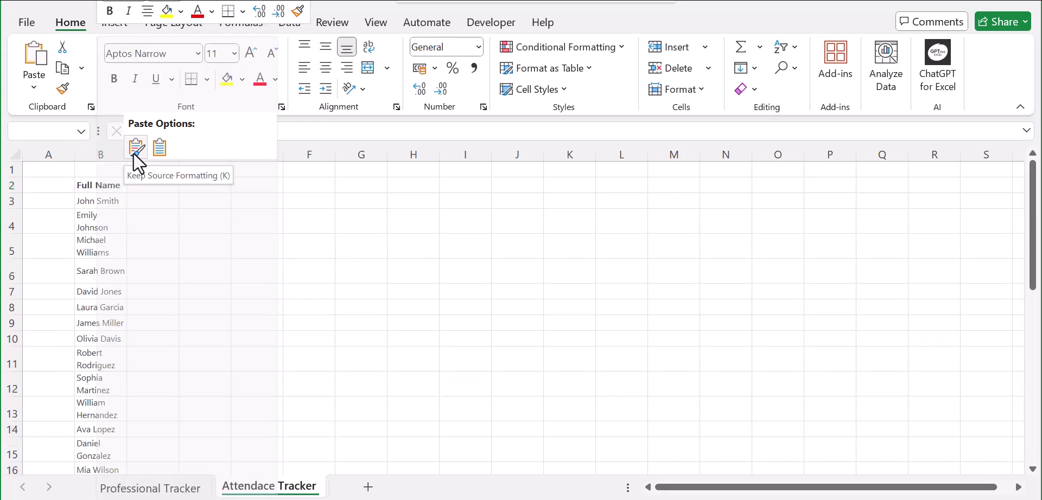
{"action": "left_click", "coordinate": [158, 148]}
{"action": "left_click", "coordinate": [293, 279]}
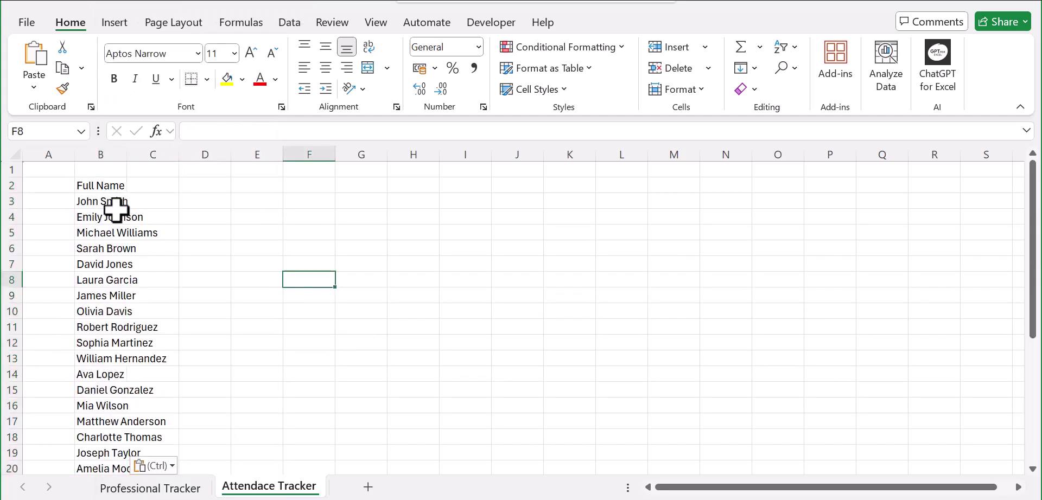
{"action": "double_click", "coordinate": [126, 157]}
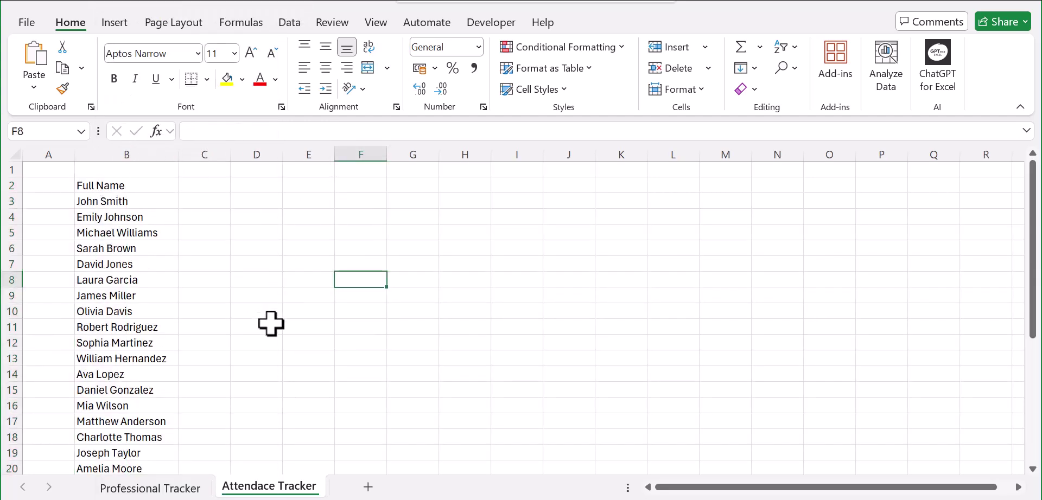
Step: Enter the weekday initials S, M, T, W, T, F and S as headings in cells C2 to I2
{"action": "left_click", "coordinate": [199, 189]}
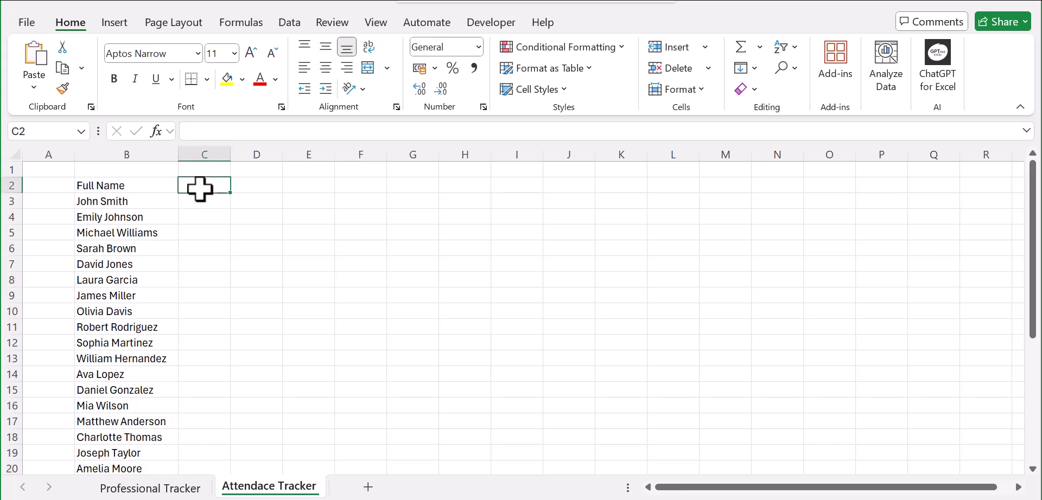
{"action": "type", "text": "S"}
{"action": "key", "text": "Tab"}
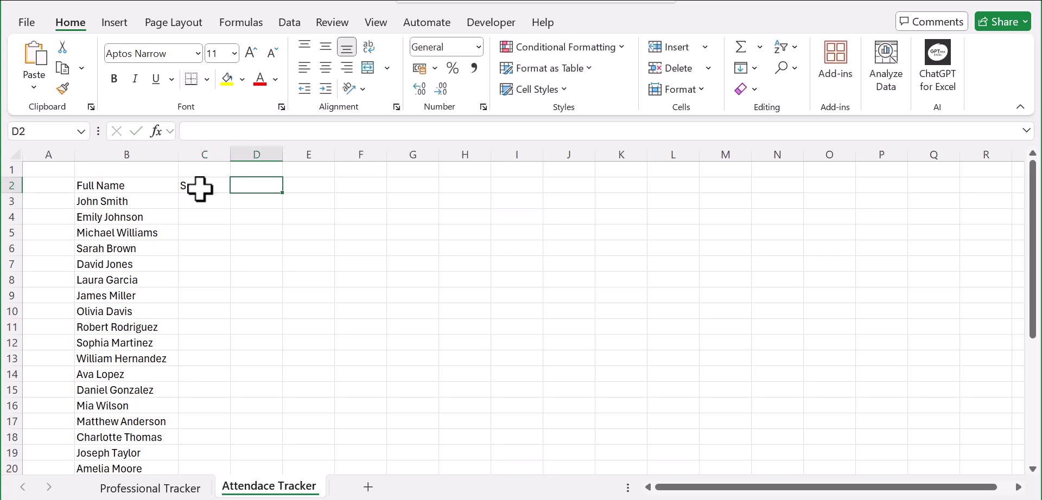
{"action": "type", "text": "m"}
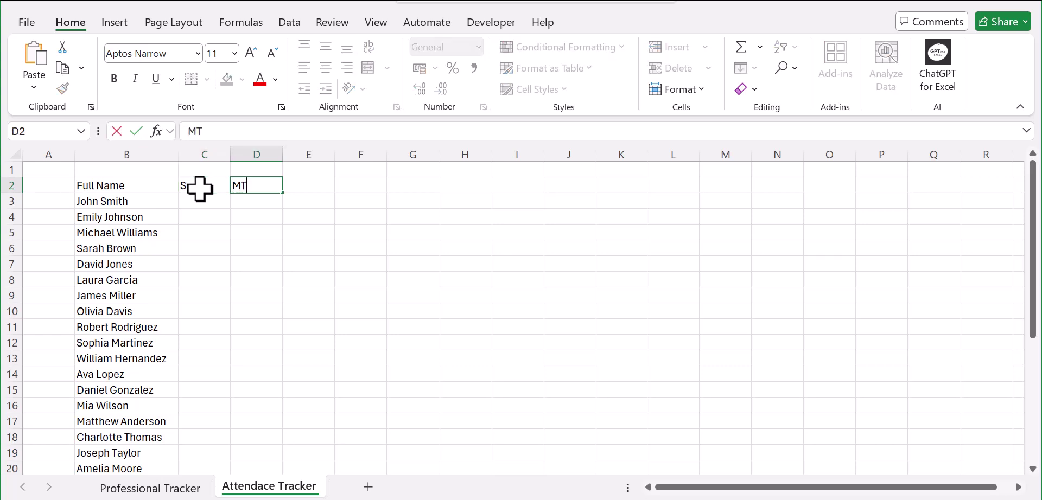
{"action": "key", "text": "Tab"}
{"action": "type", "text": "T"}
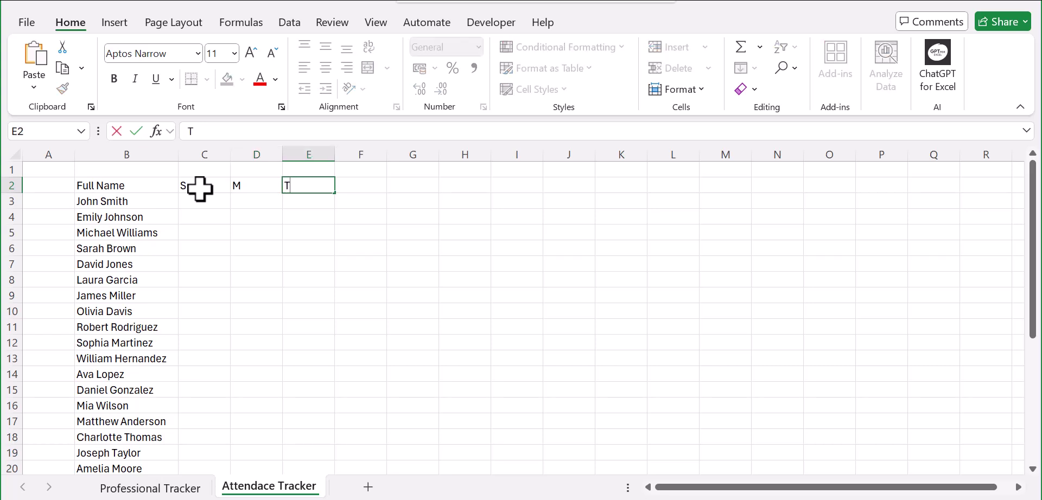
{"action": "key", "text": "Tab"}
{"action": "type", "text": "W"}
{"action": "key", "text": "Tab"}
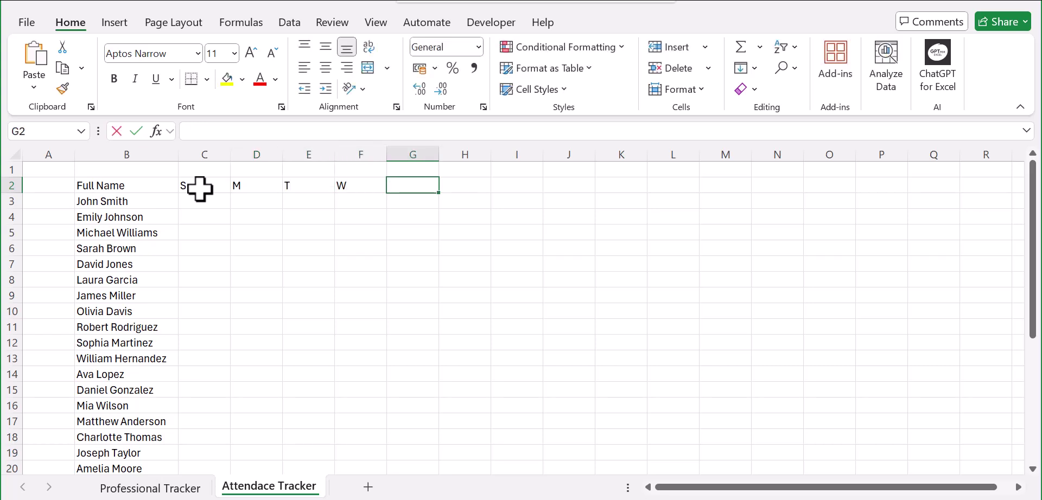
{"action": "type", "text": "T"}
{"action": "key", "text": "Tab"}
{"action": "type", "text": "F"}
{"action": "key", "text": "Tab"}
{"action": "type", "text": "S"}
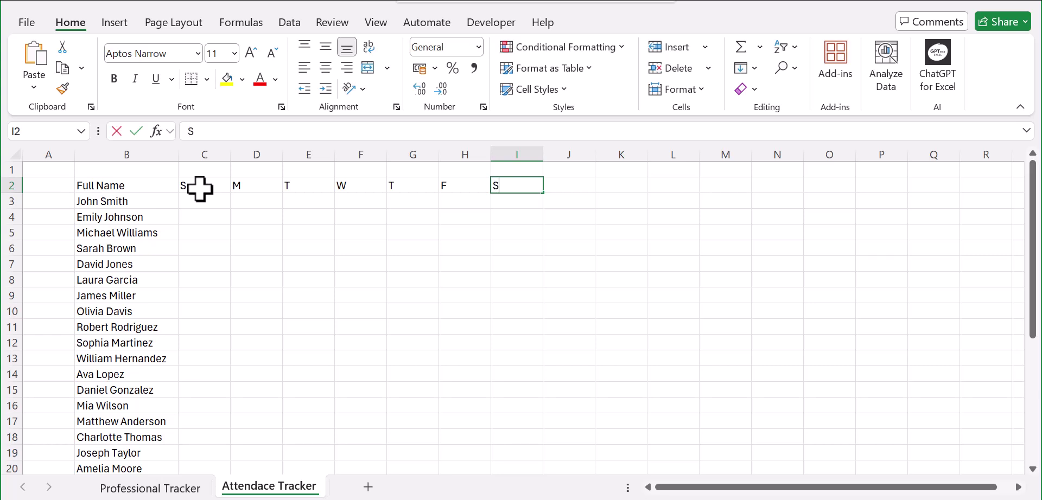
{"action": "key", "text": "Tab"}
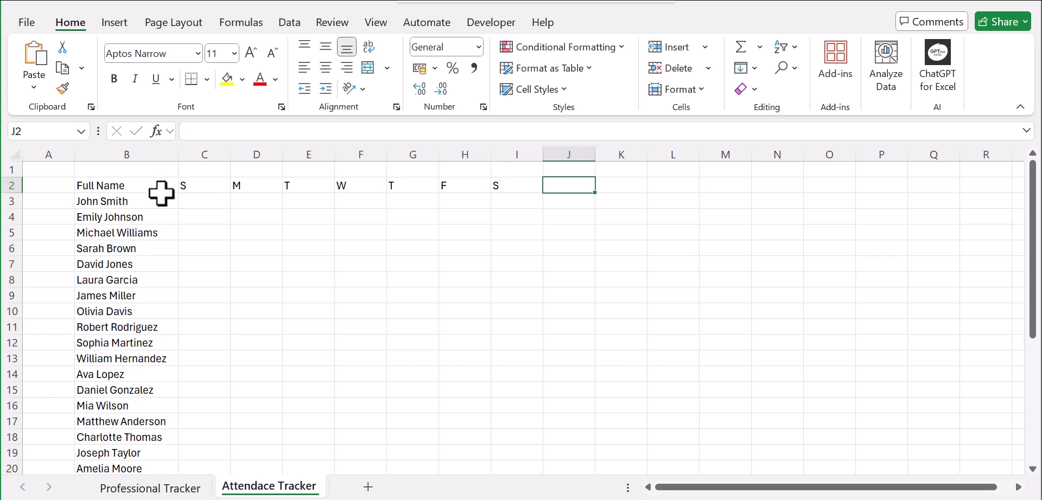
Step: Fill the header row B2:I2 with the solid green theme color
{"action": "left_click", "coordinate": [84, 185]}
{"action": "left_click_drag", "start_coordinate": [192, 189], "coordinate": [517, 190]}
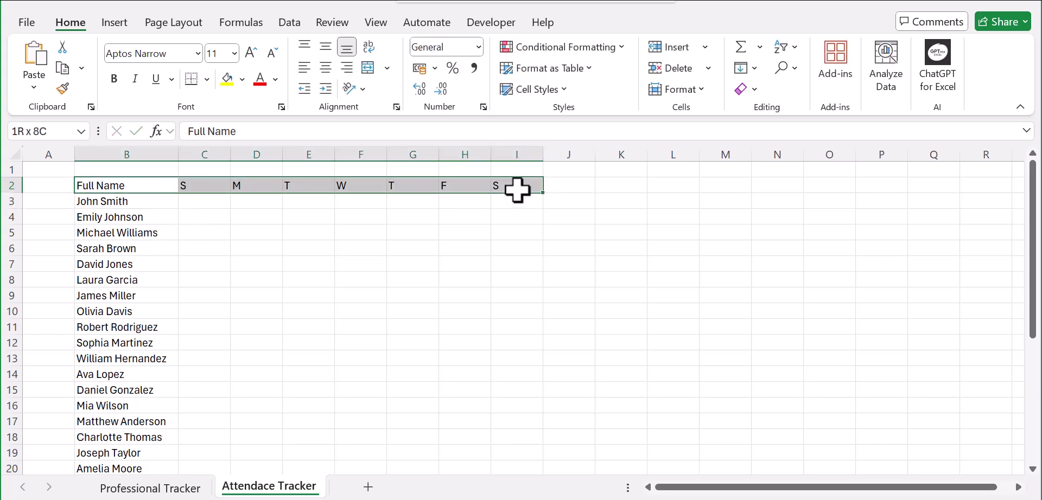
{"action": "left_click", "coordinate": [242, 80]}
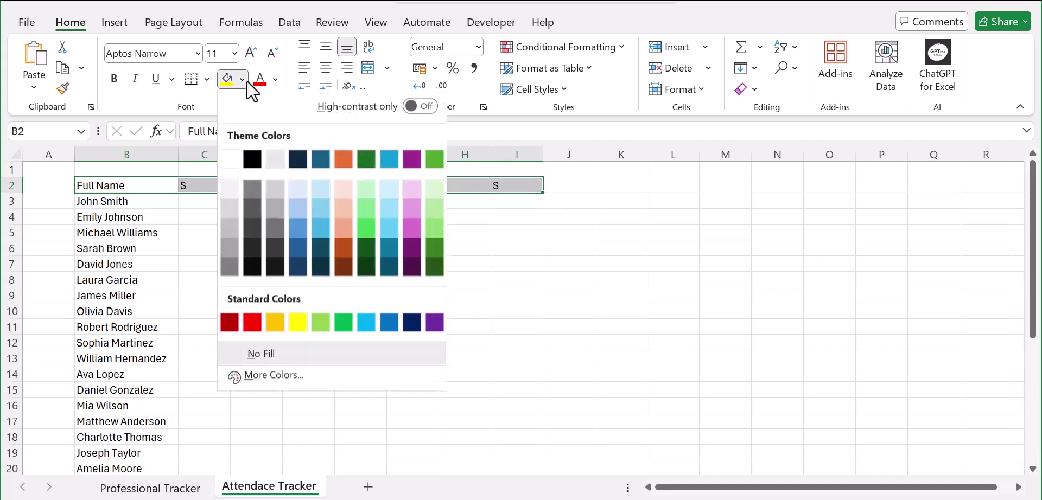
{"action": "left_click", "coordinate": [434, 156]}
{"action": "left_click", "coordinate": [333, 269]}
Step: Apply All Borders to the whole table, from the Full Name header in B2 to I32
{"action": "scroll", "coordinate": [182, 256], "scroll_direction": "down", "scroll_amount": 2}
{"action": "scroll", "coordinate": [181, 256], "scroll_direction": "up", "scroll_amount": 2}
{"action": "left_click_drag", "start_coordinate": [76, 181], "coordinate": [526, 423]}
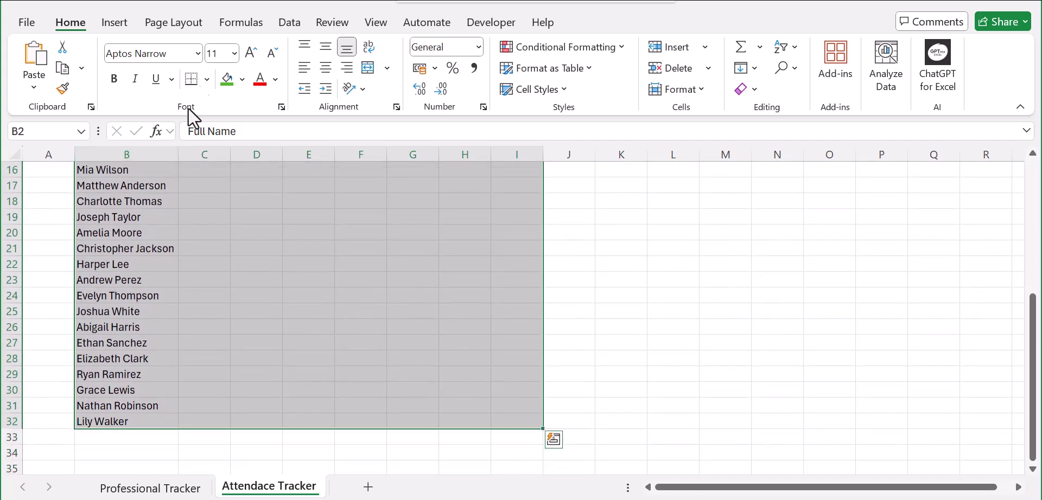
{"action": "left_click", "coordinate": [207, 79]}
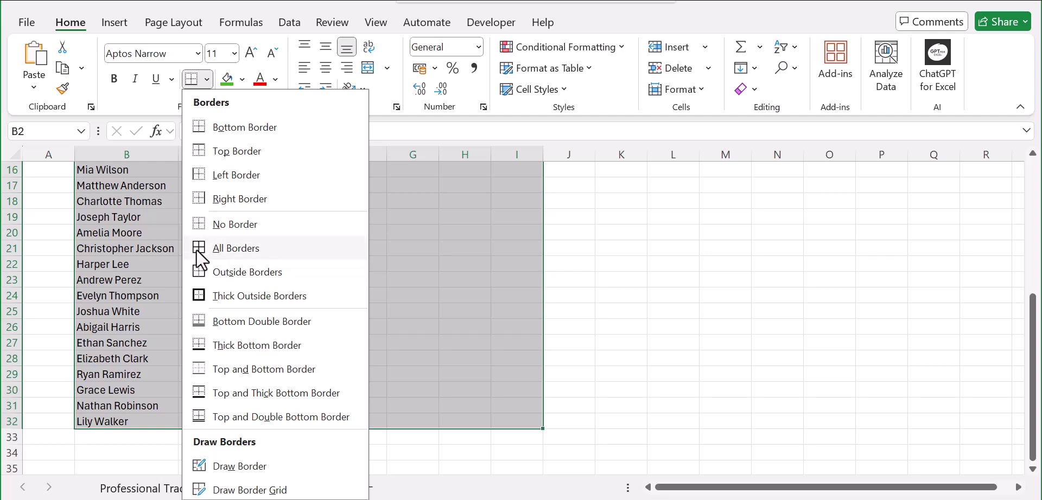
{"action": "left_click", "coordinate": [199, 250]}
{"action": "scroll", "coordinate": [302, 302], "scroll_direction": "up", "scroll_amount": 5}
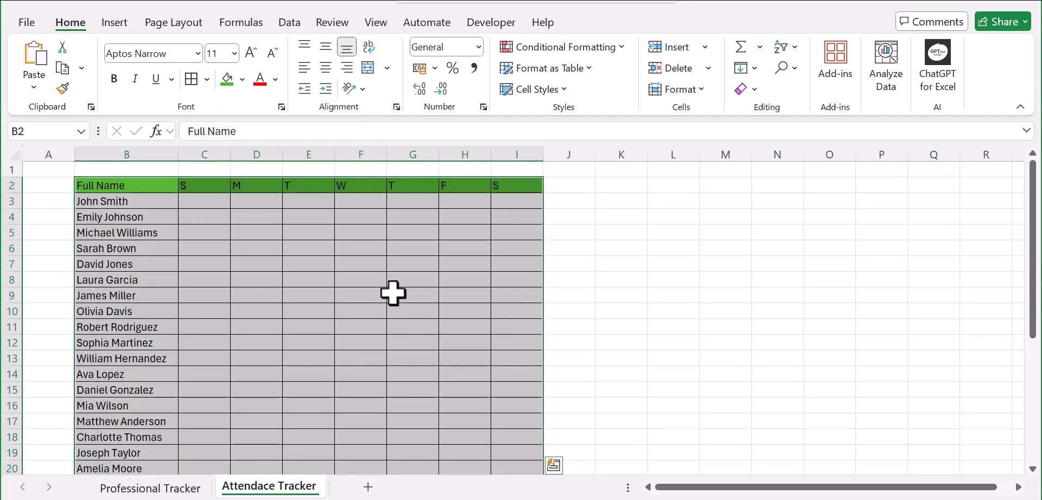
{"action": "left_click", "coordinate": [606, 312]}
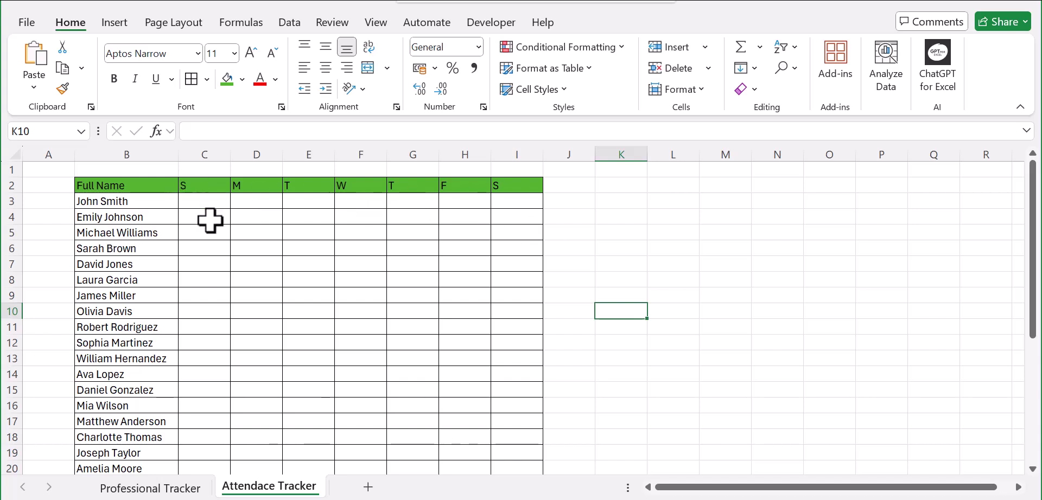
{"action": "left_click_drag", "start_coordinate": [183, 172], "coordinate": [512, 173]}
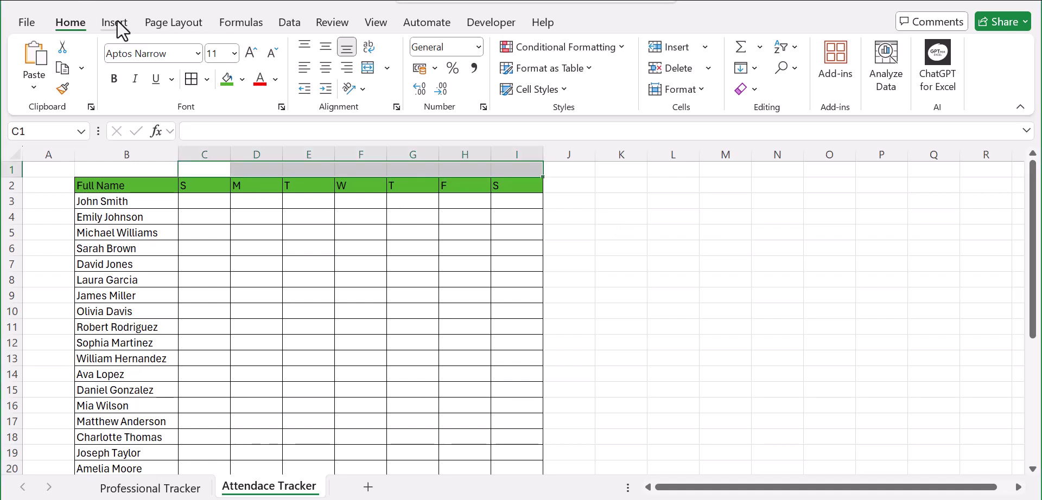
{"action": "left_click", "coordinate": [557, 92]}
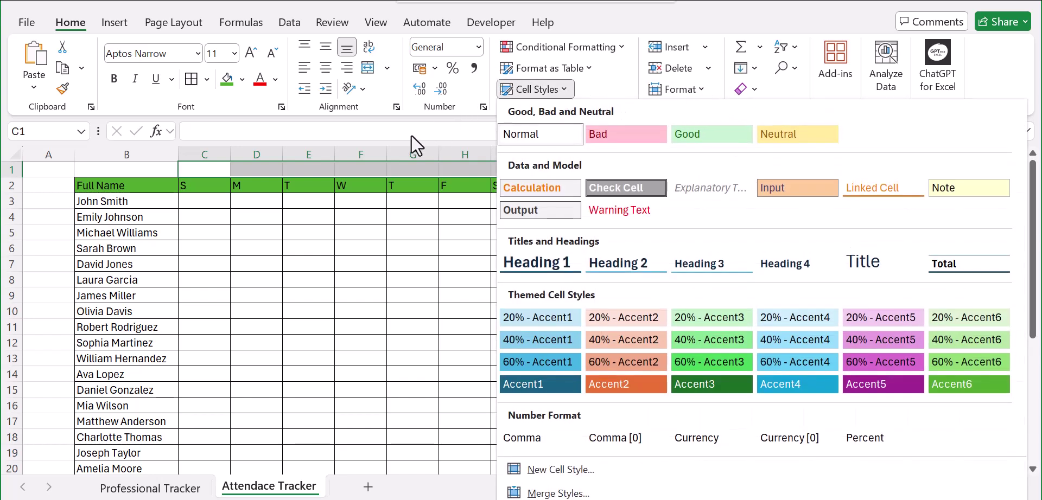
{"action": "key", "text": "Escape"}
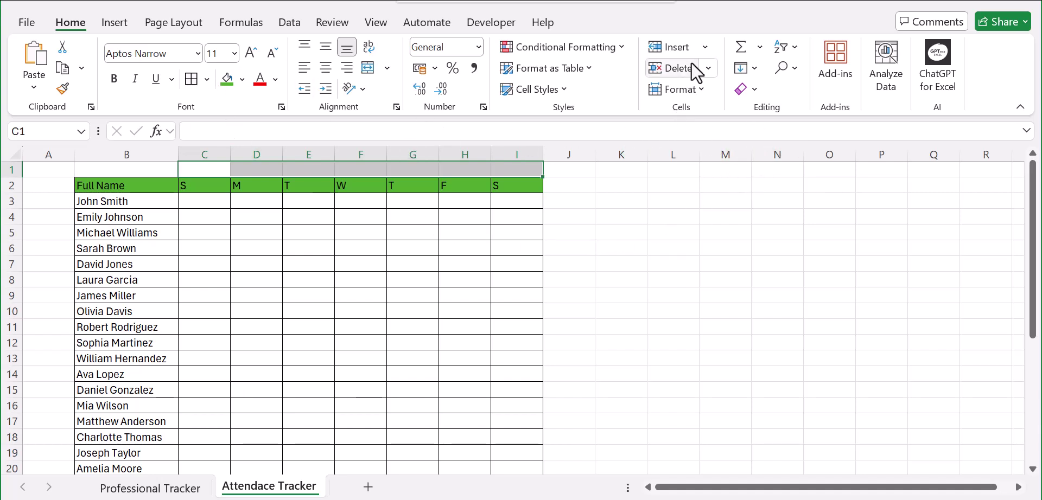
{"action": "left_click", "coordinate": [704, 47]}
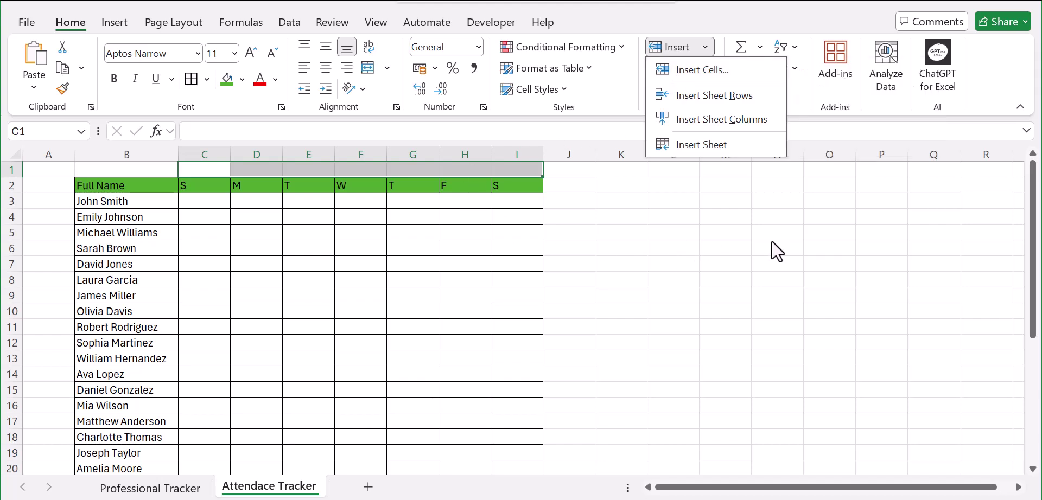
{"action": "key", "text": "Escape"}
Step: Insert a text box spanning C1 to I1, directly above the weekday headings
{"action": "key", "text": "alt+n"}
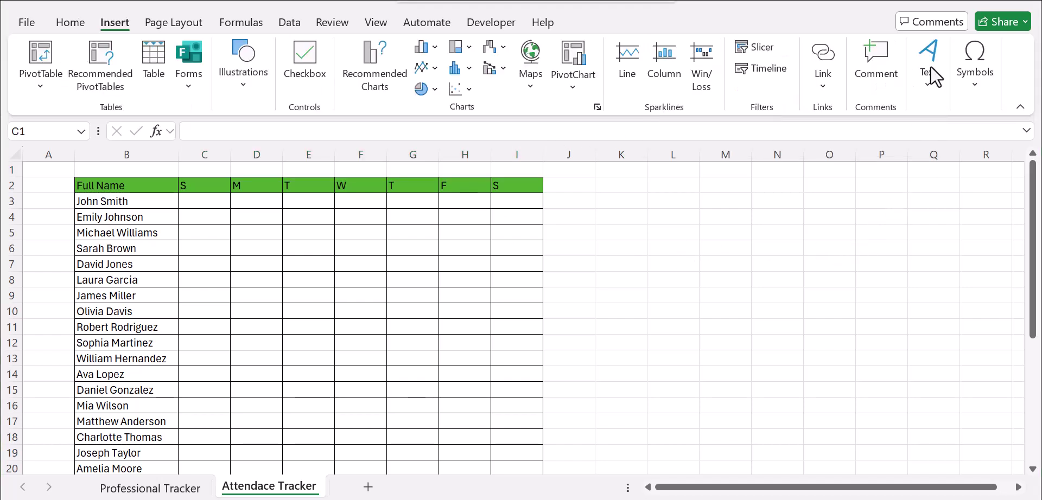
{"action": "left_click", "coordinate": [928, 88]}
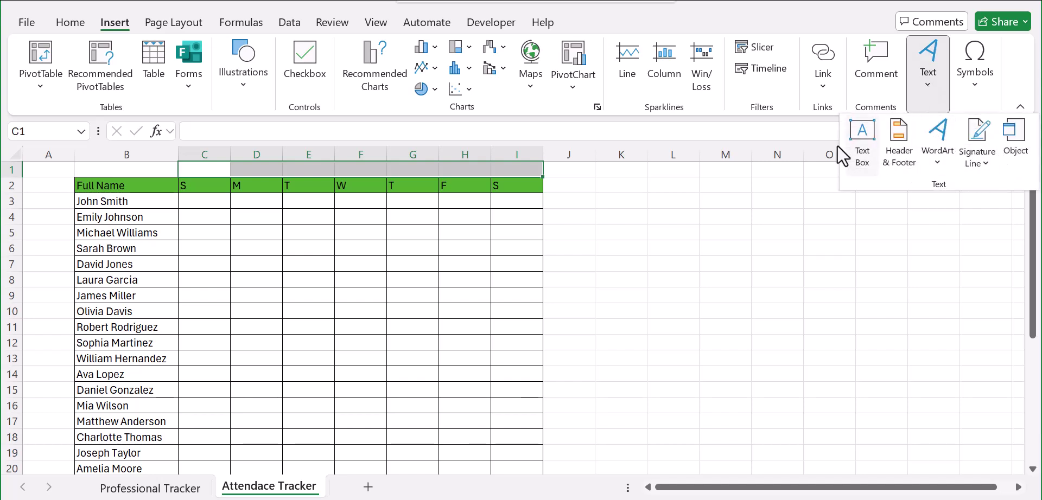
{"action": "left_click", "coordinate": [862, 133]}
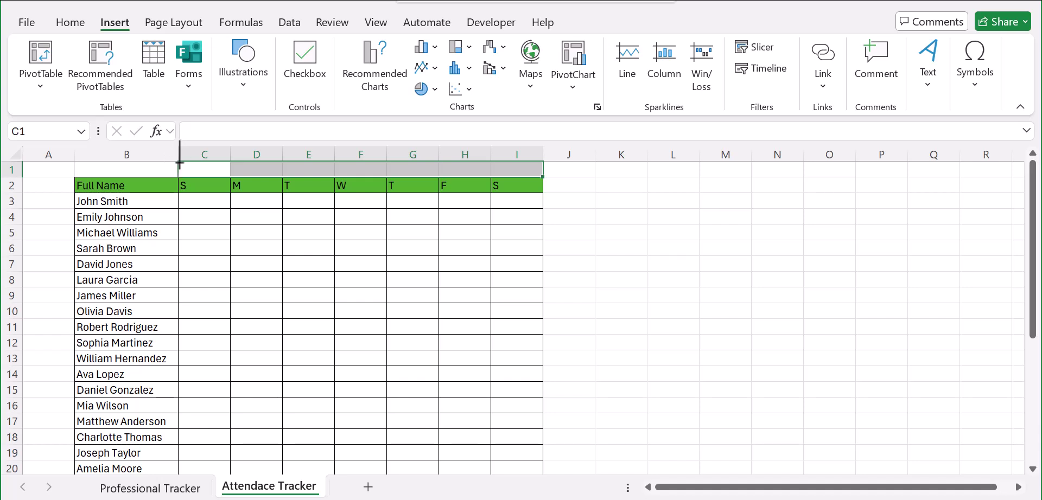
{"action": "left_click_drag", "start_coordinate": [198, 163], "coordinate": [543, 175]}
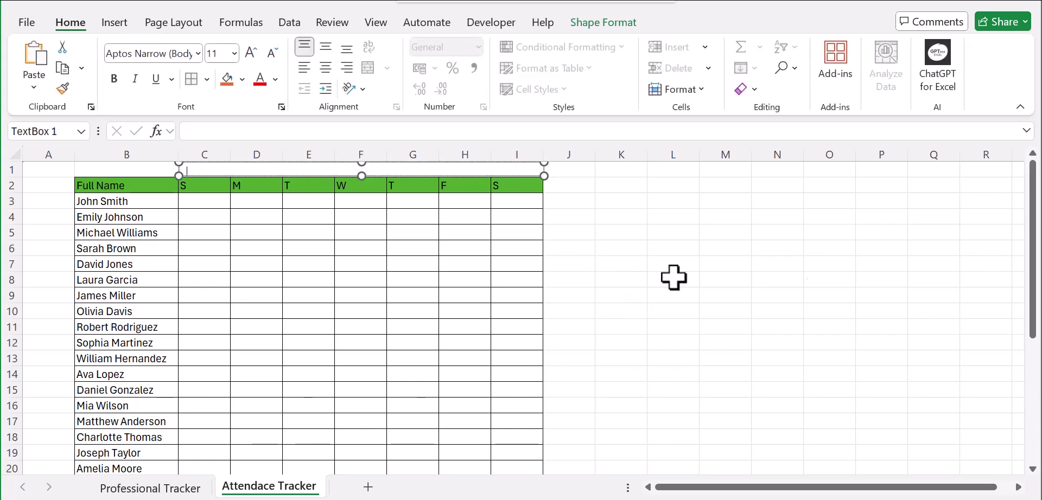
Step: Insert two blank rows above row 1 to make room over the text box
{"action": "left_click", "coordinate": [7, 170]}
{"action": "right_click", "coordinate": [3, 172]}
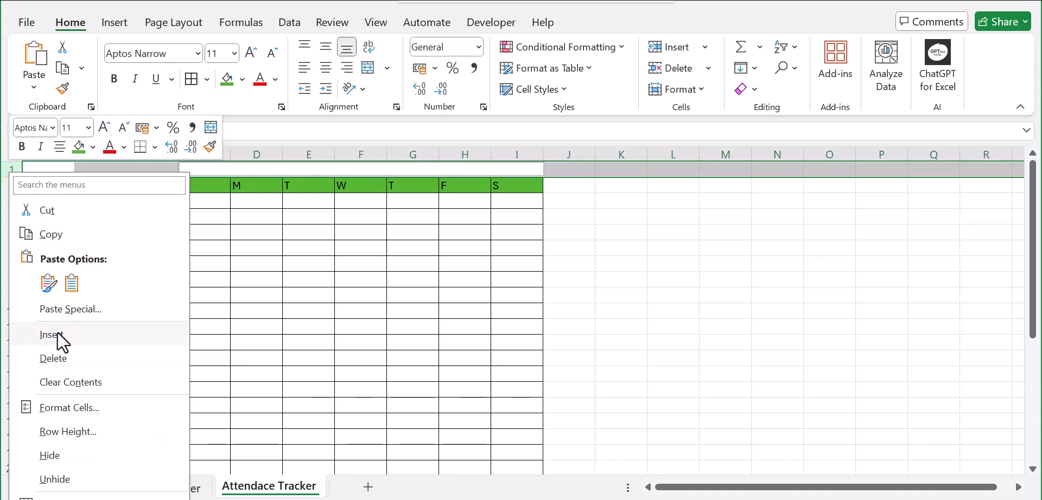
{"action": "left_click", "coordinate": [57, 334]}
{"action": "right_click", "coordinate": [4, 169]}
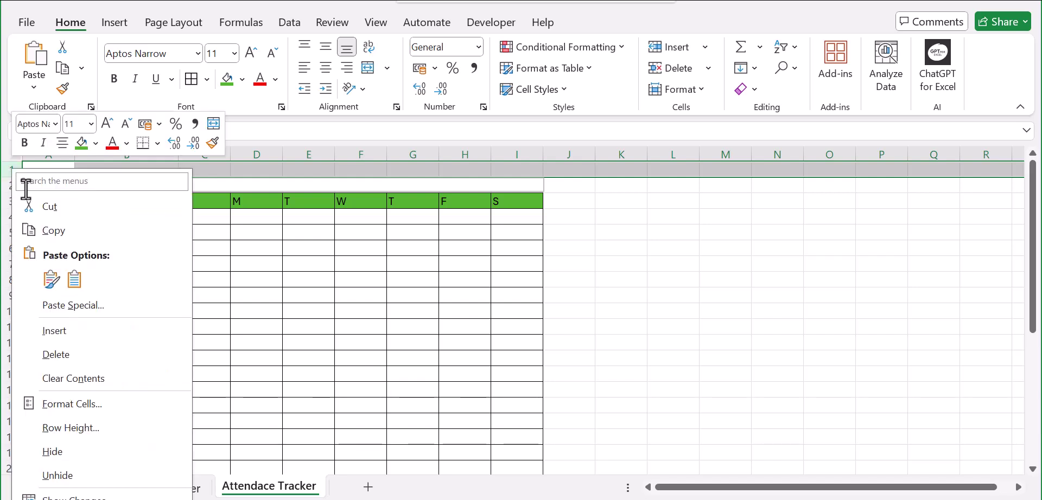
{"action": "left_click", "coordinate": [74, 334]}
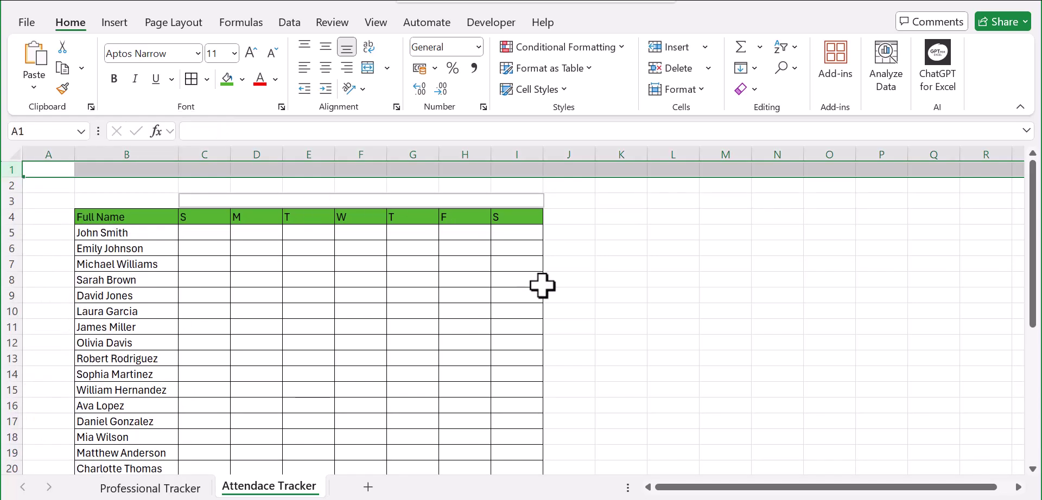
{"action": "left_click", "coordinate": [644, 305]}
Step: Make the text box slightly taller so that its lower edge meets the green weekday heading row
{"action": "left_click", "coordinate": [186, 183]}
{"action": "left_click", "coordinate": [185, 201]}
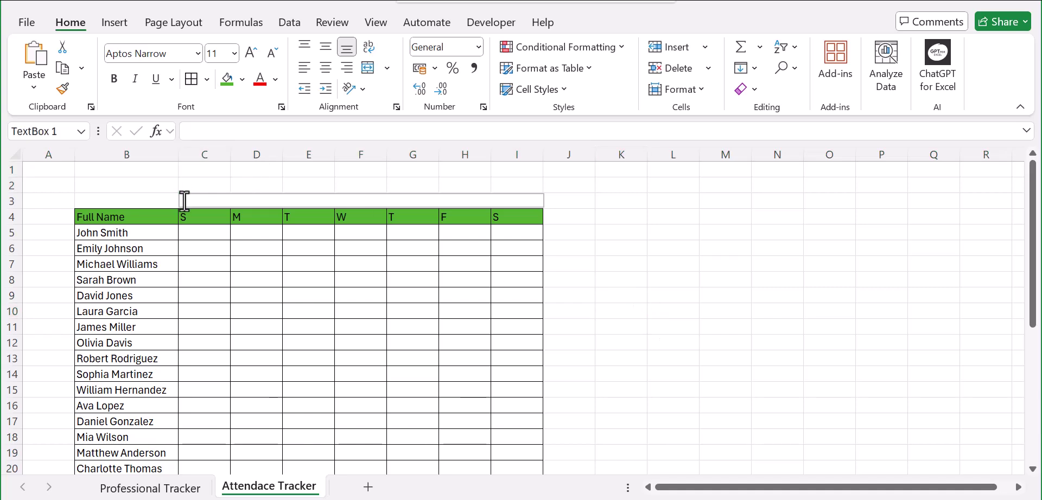
{"action": "left_click", "coordinate": [176, 194]}
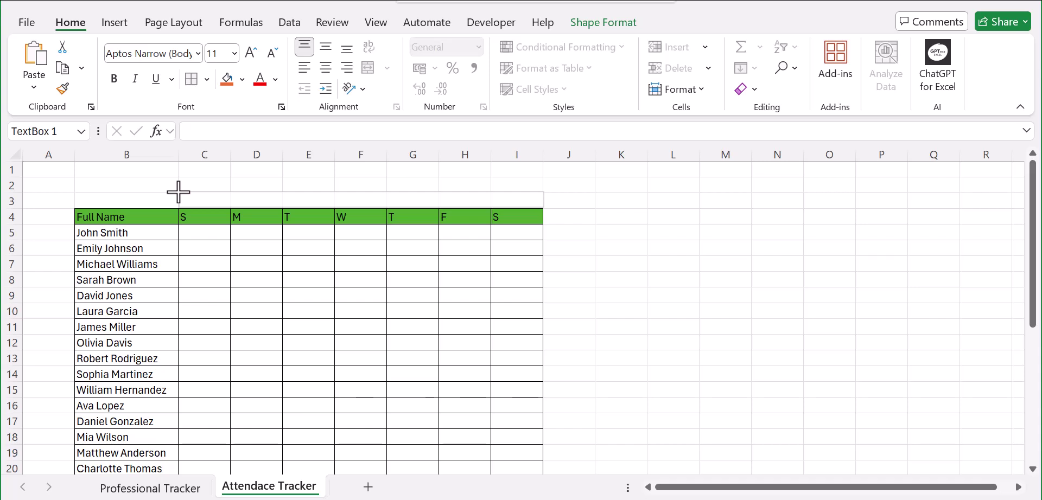
{"action": "left_click", "coordinate": [178, 193]}
{"action": "left_click_drag", "start_coordinate": [361, 206], "coordinate": [361, 208]}
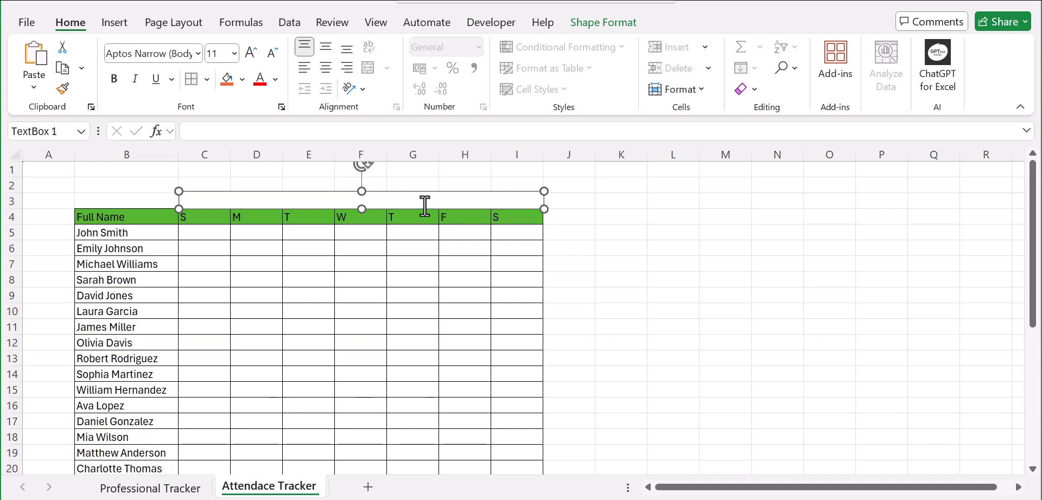
{"action": "left_click", "coordinate": [629, 324]}
Step: Enter WEEK 1 in the text box and centre the text both vertically and horizontally
{"action": "left_click", "coordinate": [286, 201]}
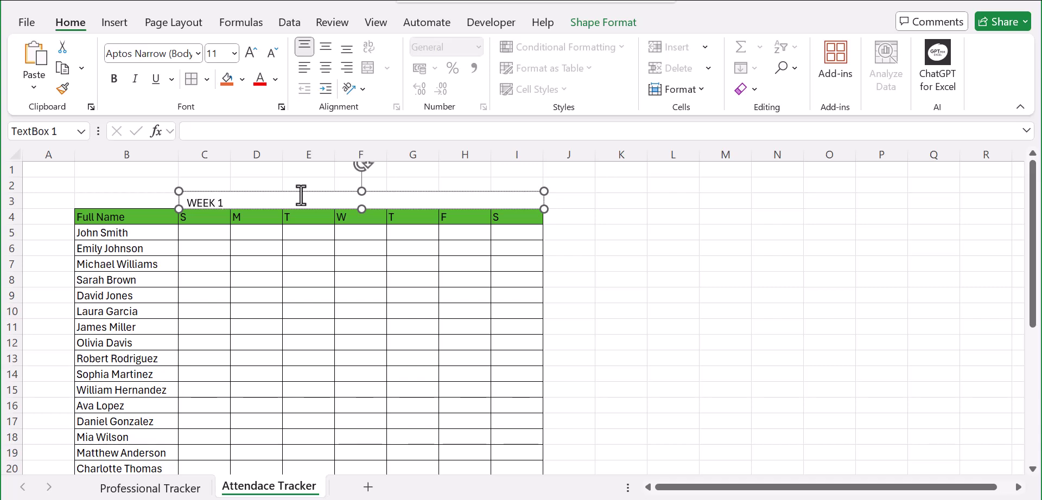
{"action": "left_click", "coordinate": [291, 249]}
{"action": "left_click", "coordinate": [228, 202]}
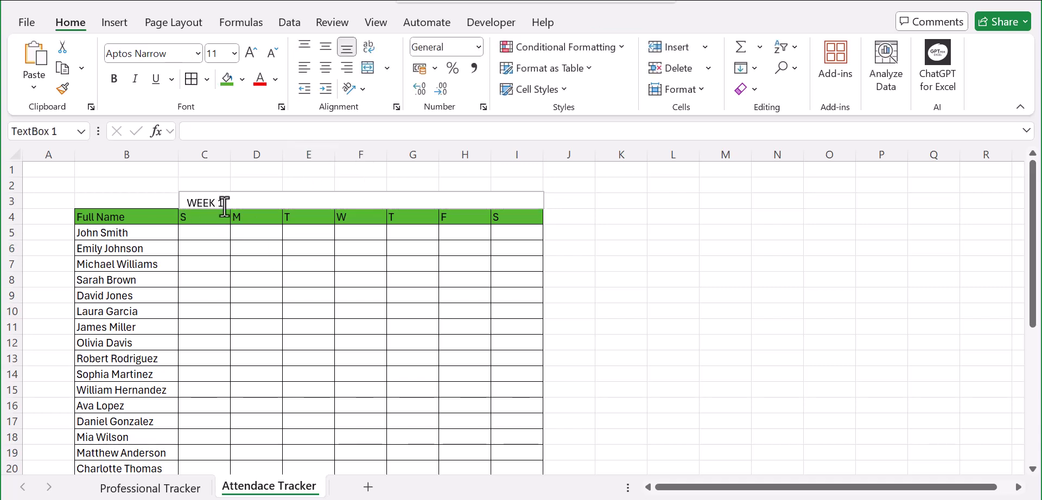
{"action": "left_click", "coordinate": [224, 205]}
{"action": "left_click_drag", "start_coordinate": [224, 205], "coordinate": [186, 203]}
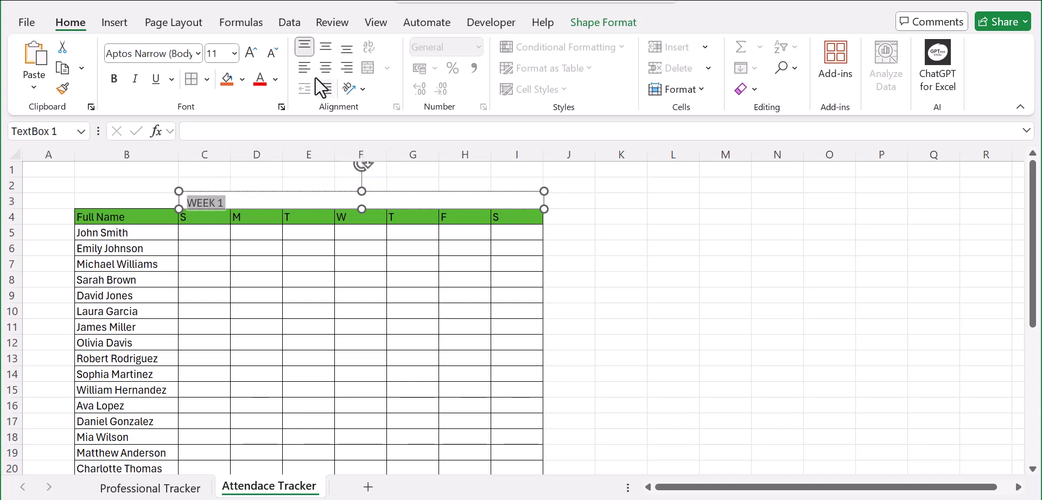
{"action": "left_click", "coordinate": [330, 52]}
{"action": "left_click", "coordinate": [326, 67]}
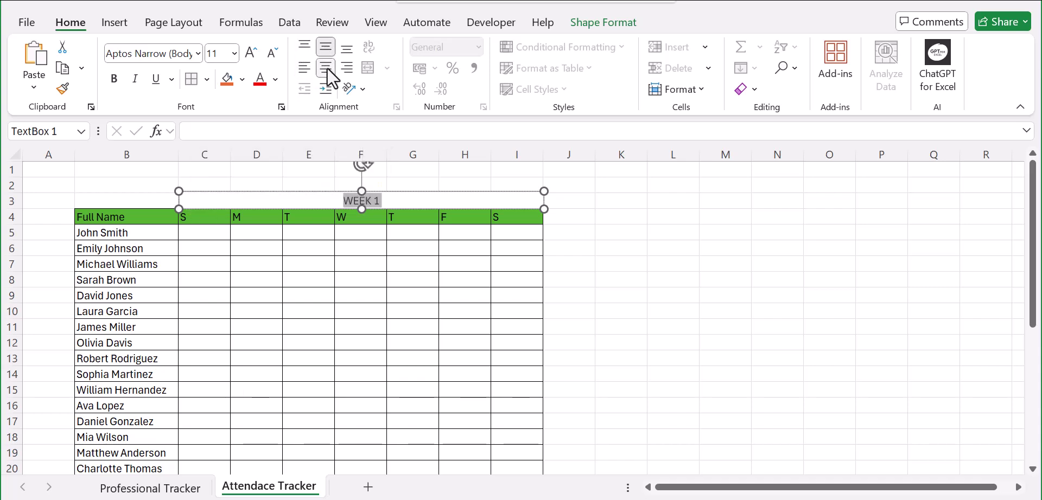
{"action": "left_click", "coordinate": [374, 324]}
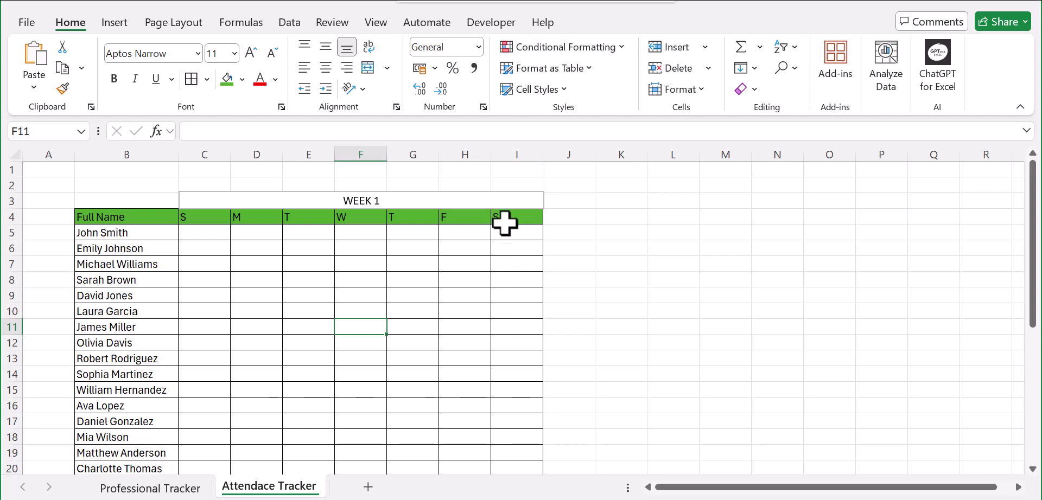
Step: Narrow the weekday columns C to I so each is just wide enough for its one-letter heading
{"action": "scroll", "coordinate": [516, 288], "scroll_direction": "down", "scroll_amount": 1}
{"action": "scroll", "coordinate": [517, 289], "scroll_direction": "up", "scroll_amount": 1}
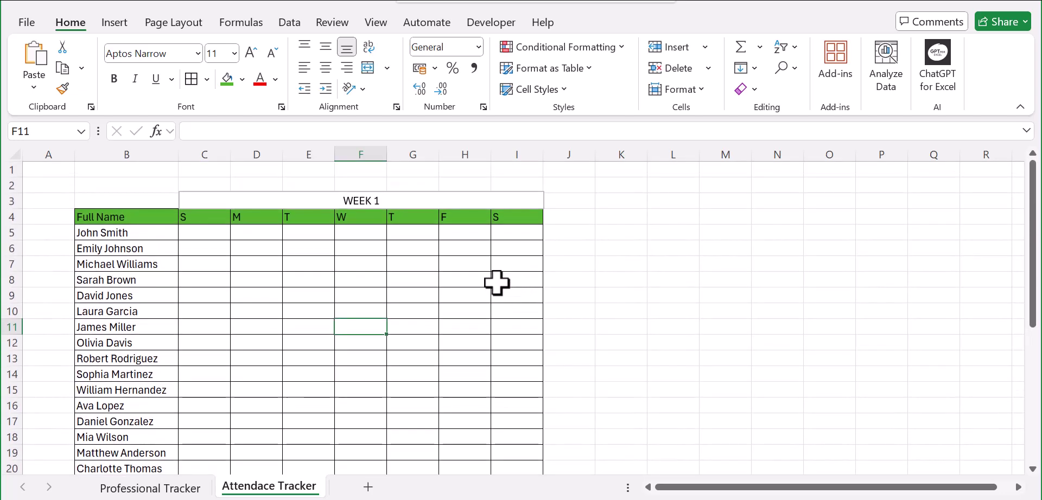
{"action": "left_click_drag", "start_coordinate": [542, 150], "coordinate": [471, 152]}
{"action": "left_click_drag", "start_coordinate": [232, 153], "coordinate": [350, 158]}
{"action": "left_click_drag", "start_coordinate": [337, 161], "coordinate": [336, 162]}
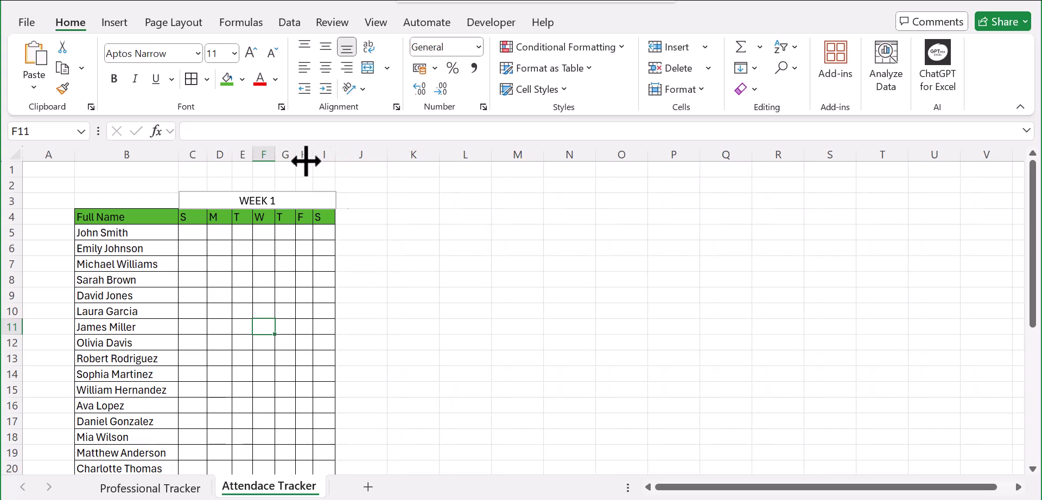
{"action": "left_click_drag", "start_coordinate": [232, 156], "coordinate": [198, 158]}
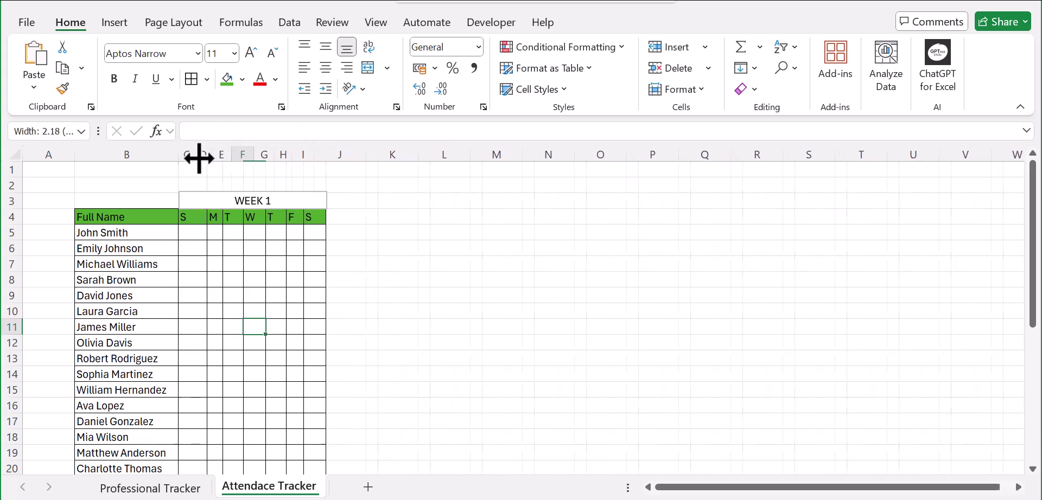
{"action": "scroll", "coordinate": [341, 249], "scroll_direction": "down", "scroll_amount": 1}
{"action": "scroll", "coordinate": [341, 250], "scroll_direction": "up", "scroll_amount": 1}
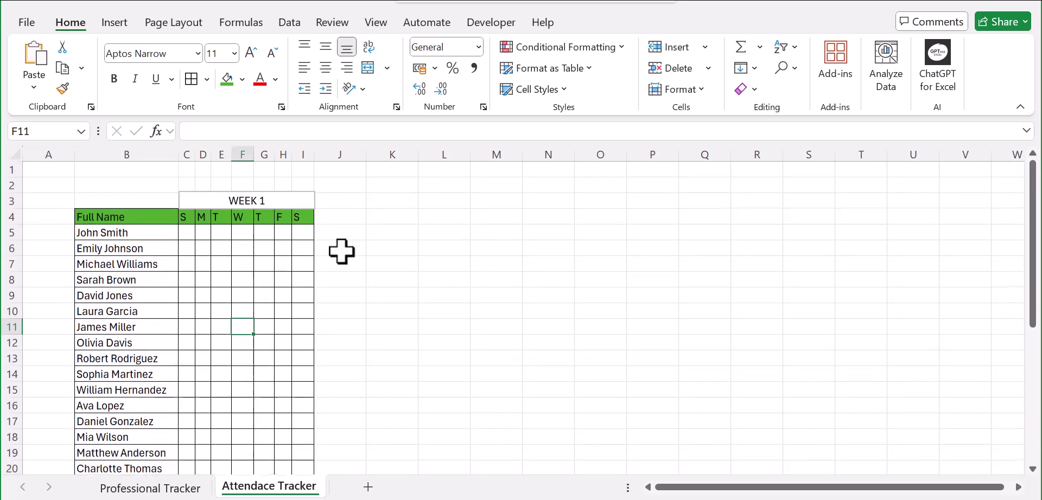
{"action": "scroll", "coordinate": [334, 250], "scroll_direction": "down", "scroll_amount": 7}
{"action": "scroll", "coordinate": [331, 250], "scroll_direction": "up", "scroll_amount": 7}
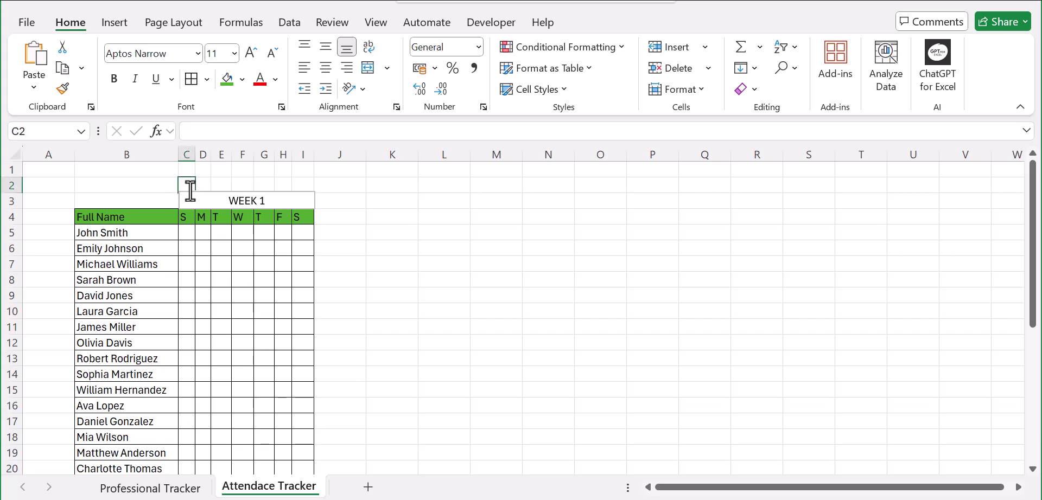
{"action": "left_click", "coordinate": [368, 219]}
{"action": "left_click_drag", "start_coordinate": [179, 185], "coordinate": [295, 288]}
{"action": "left_click", "coordinate": [391, 293]}
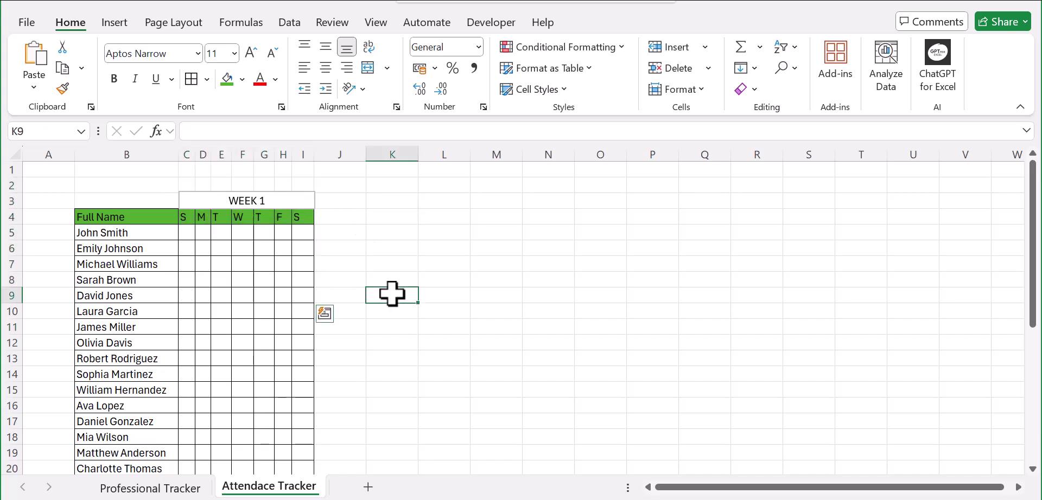
{"action": "left_click", "coordinate": [175, 203]}
{"action": "left_click", "coordinate": [392, 264]}
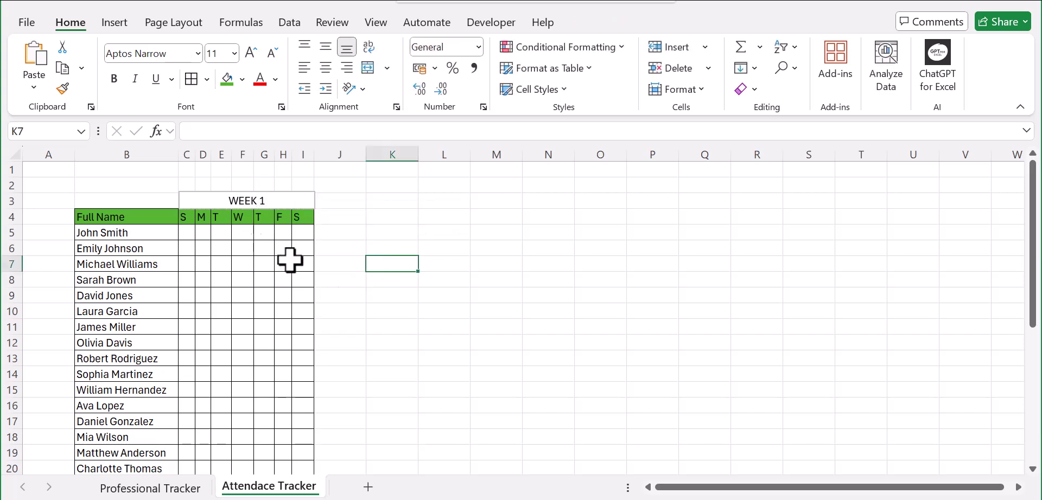
{"action": "left_click_drag", "start_coordinate": [184, 202], "coordinate": [260, 261]}
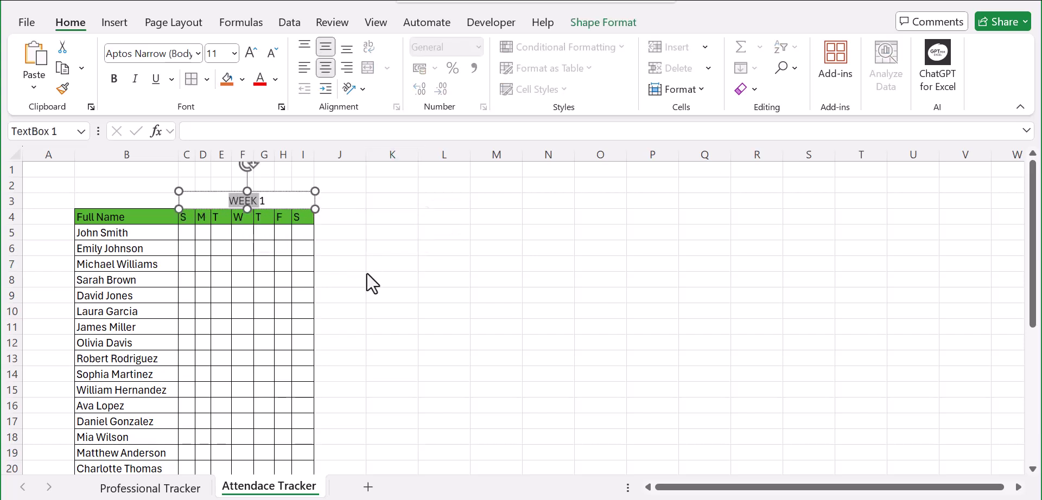
{"action": "left_click", "coordinate": [368, 274]}
Step: Copy the weekday block with its headings and bordered cells, C4:I34
{"action": "left_click_drag", "start_coordinate": [185, 217], "coordinate": [307, 444]}
{"action": "right_click", "coordinate": [251, 312]}
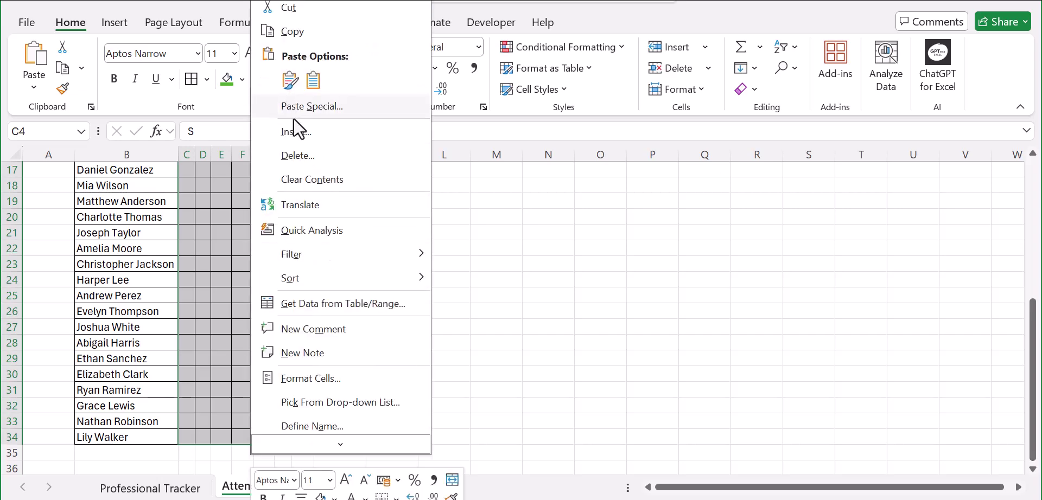
{"action": "left_click", "coordinate": [299, 36]}
{"action": "scroll", "coordinate": [390, 337], "scroll_direction": "up", "scroll_amount": 6}
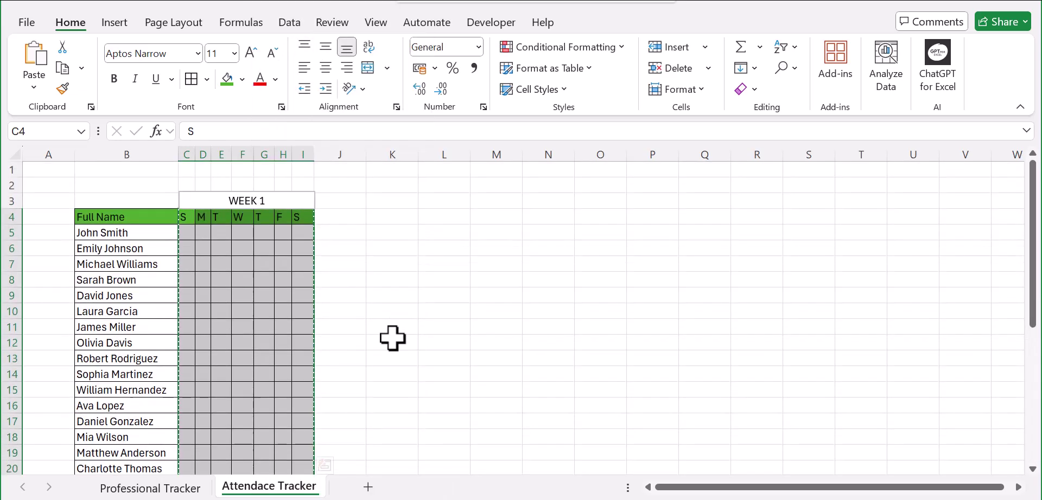
Step: Try pasting the copied weekday block with its first cell at J4, and undo the paste
{"action": "left_click", "coordinate": [337, 220]}
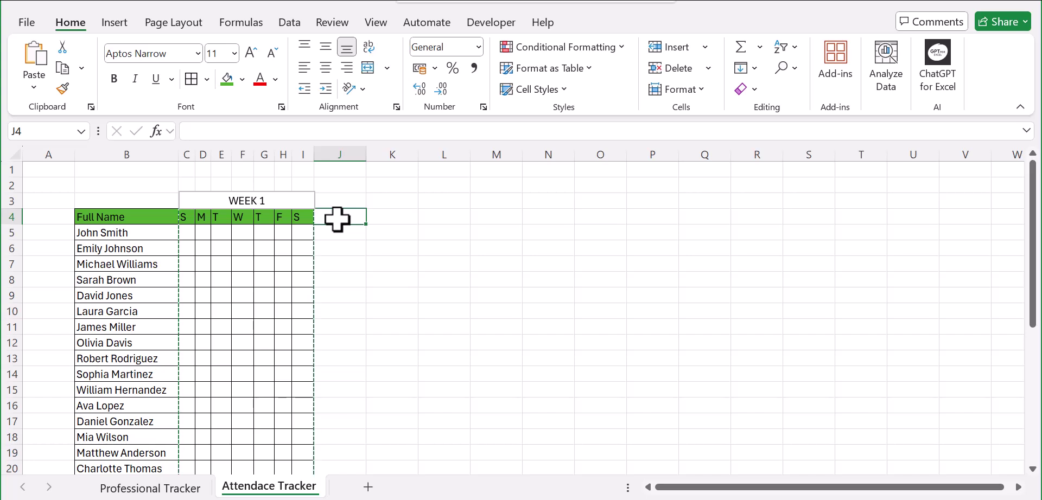
{"action": "key", "text": "ctrl+v"}
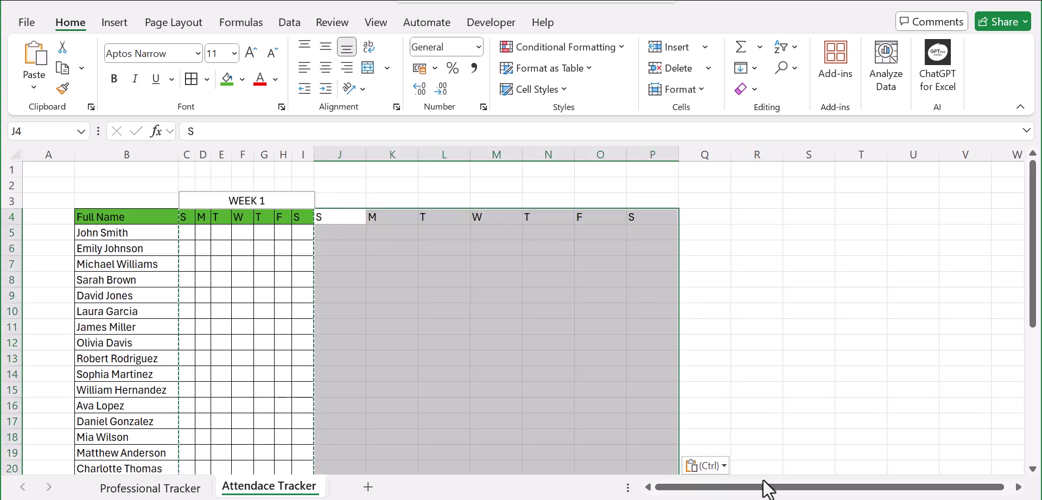
{"action": "left_click_drag", "start_coordinate": [762, 486], "coordinate": [792, 487]}
{"action": "left_click", "coordinate": [810, 384]}
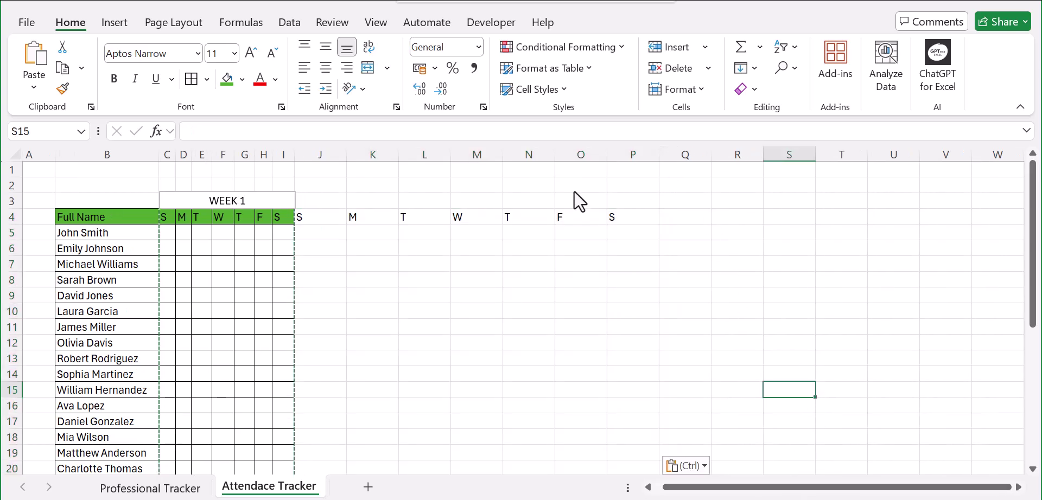
{"action": "left_click", "coordinate": [313, 217]}
{"action": "left_click_drag", "start_coordinate": [372, 310], "coordinate": [372, 295]}
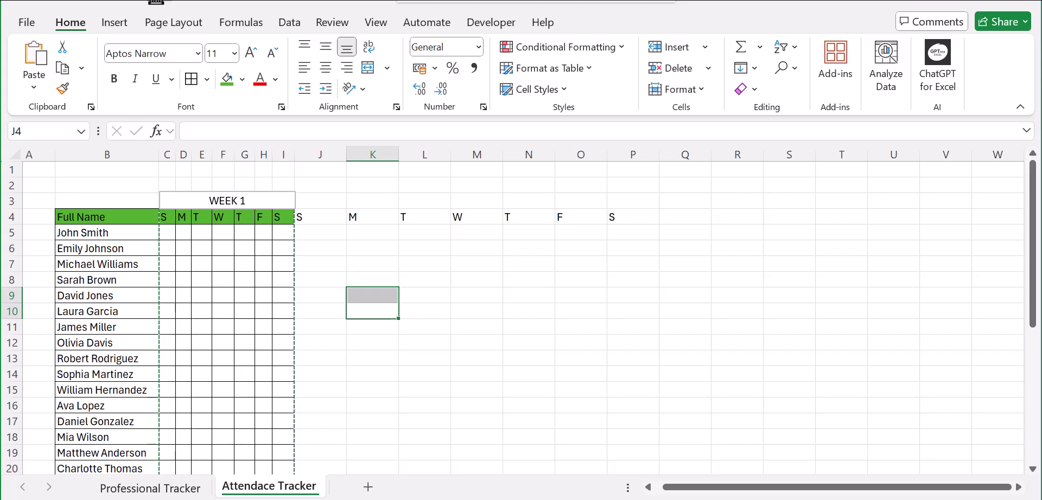
{"action": "key", "text": "ctrl+z"}
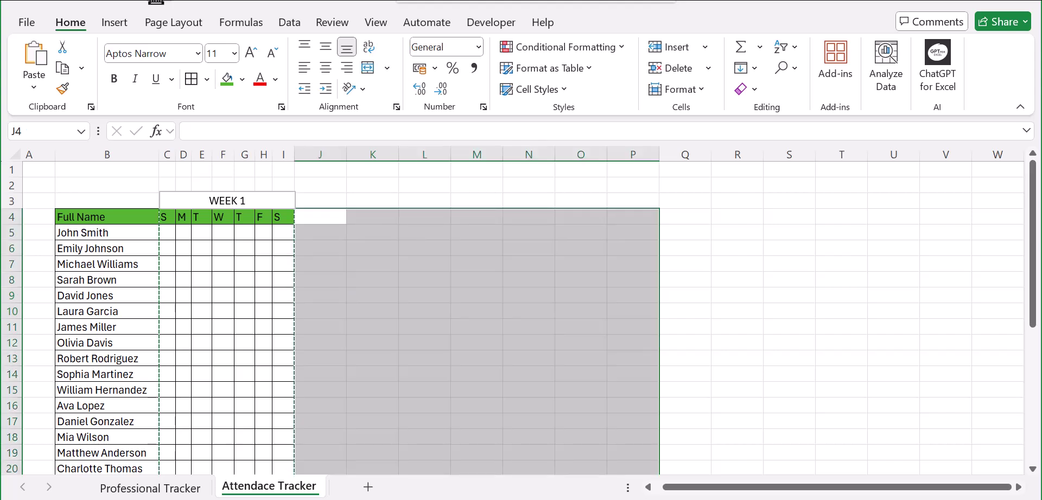
Step: Paste only the formatting of the copied weekday block, starting at cell J4
{"action": "left_click", "coordinate": [809, 328]}
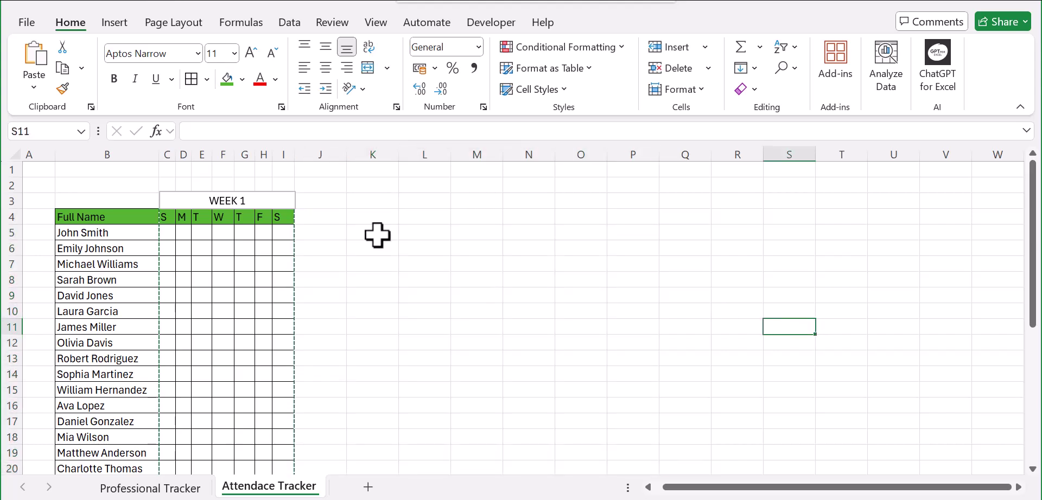
{"action": "right_click", "coordinate": [315, 218]}
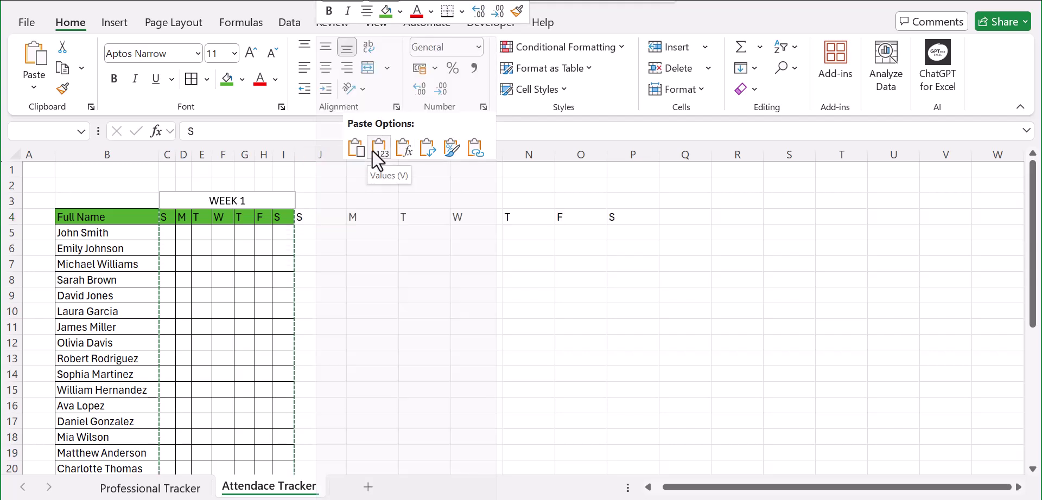
{"action": "left_click", "coordinate": [449, 146]}
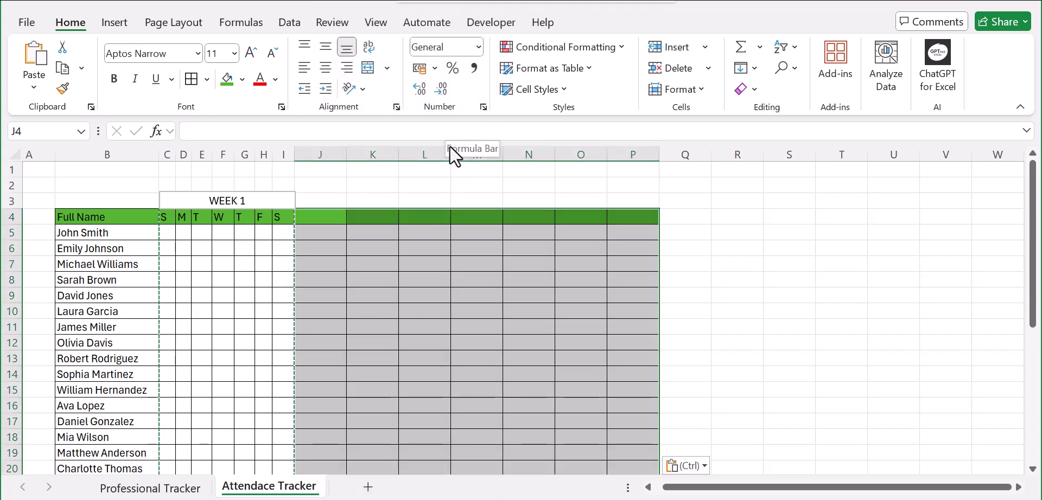
Step: Enter the weekday headings S, M, T, W, T, F, S in cells J4 to P4
{"action": "left_click", "coordinate": [325, 217]}
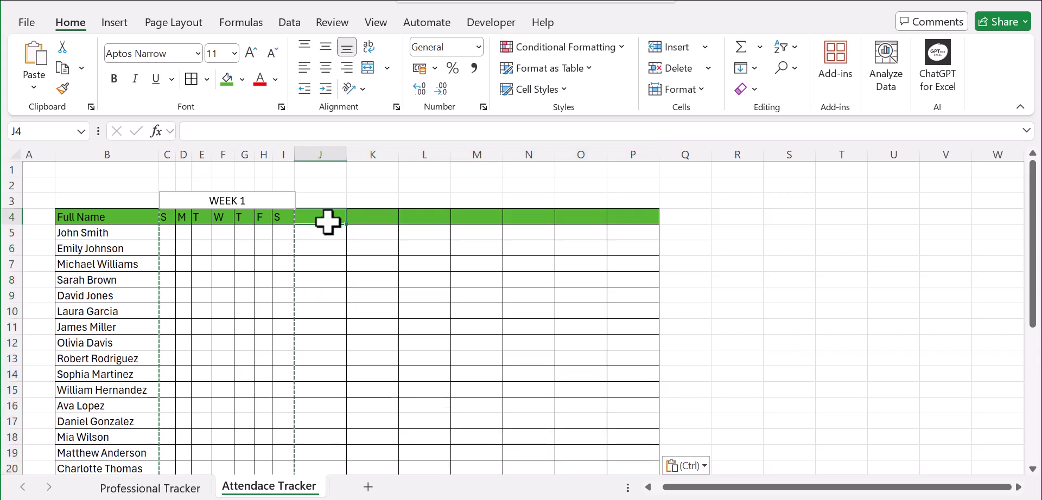
{"action": "type", "text": "M"}
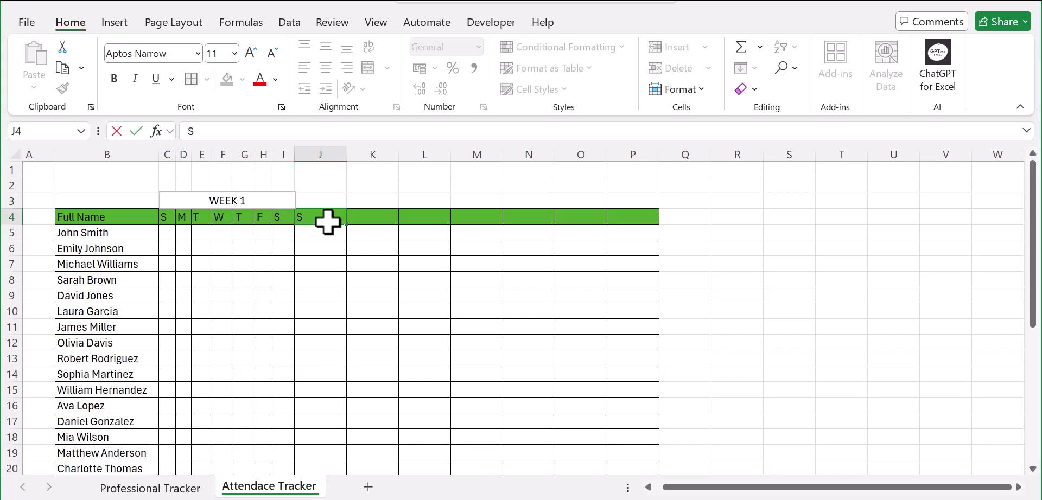
{"action": "key", "text": "Tab"}
{"action": "type", "text": "M"}
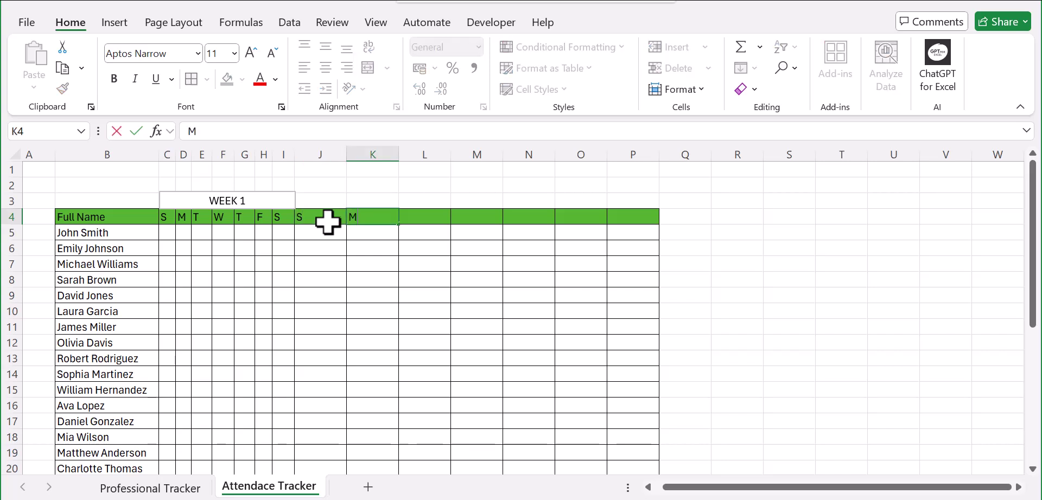
{"action": "key", "text": "Tab"}
{"action": "type", "text": "T"}
{"action": "key", "text": "Tab"}
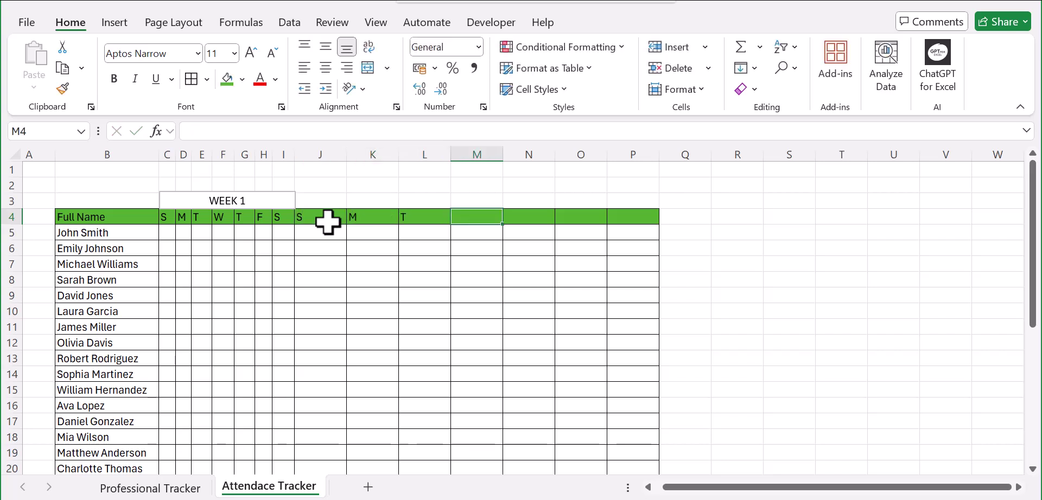
{"action": "type", "text": "W"}
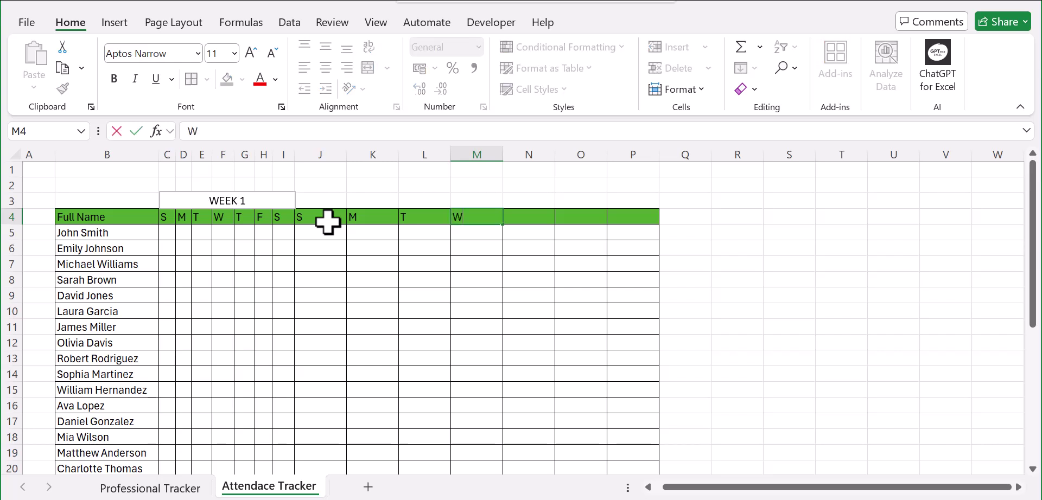
{"action": "key", "text": "Tab"}
{"action": "type", "text": "T"}
{"action": "key", "text": "Tab"}
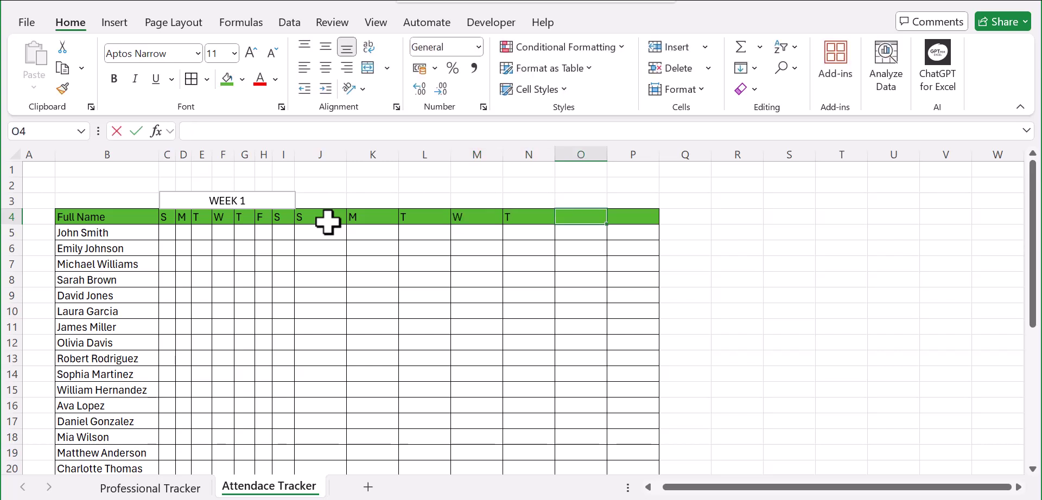
{"action": "type", "text": "F"}
{"action": "key", "text": "Tab"}
{"action": "type", "text": "S"}
{"action": "left_click", "coordinate": [899, 377]}
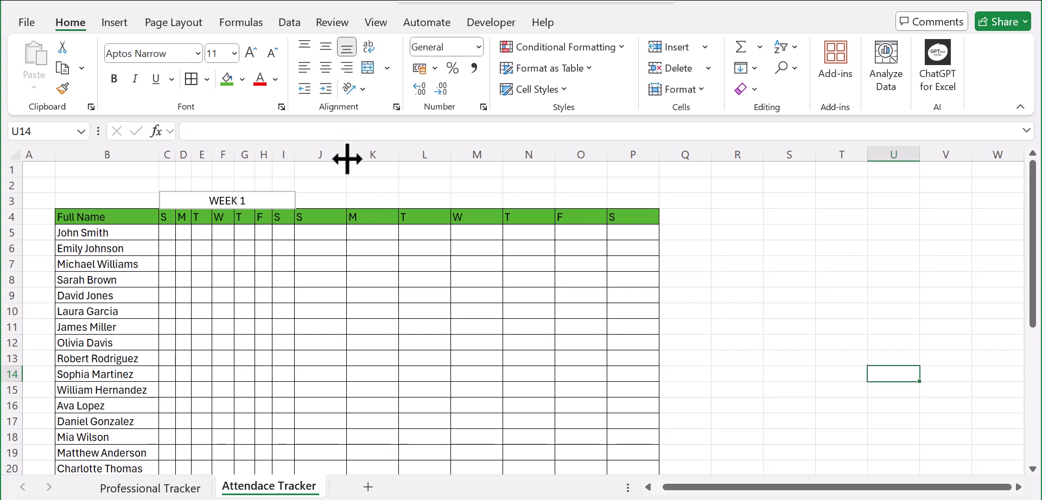
Step: Narrow columns J to P so each closely fits its one-letter weekday heading
{"action": "left_click_drag", "start_coordinate": [346, 158], "coordinate": [452, 161]}
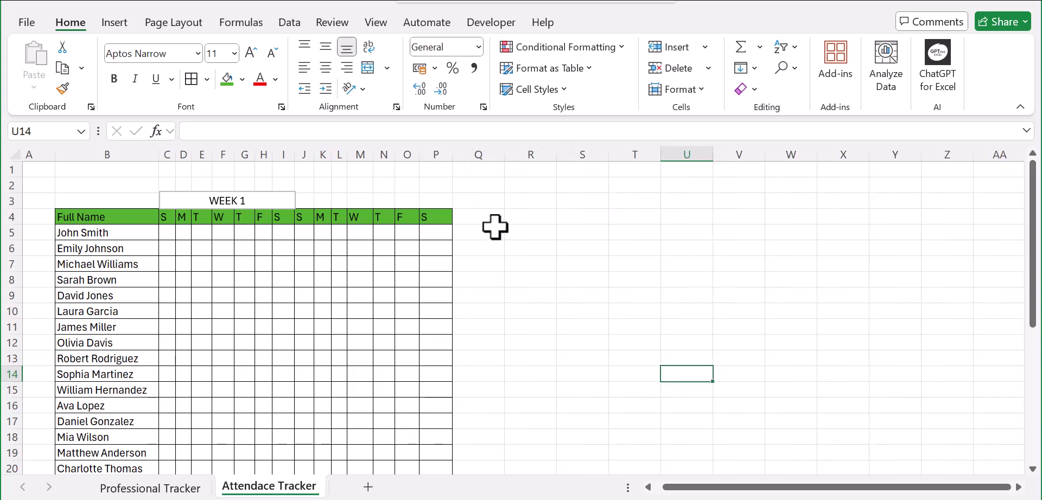
{"action": "left_click", "coordinate": [544, 222]}
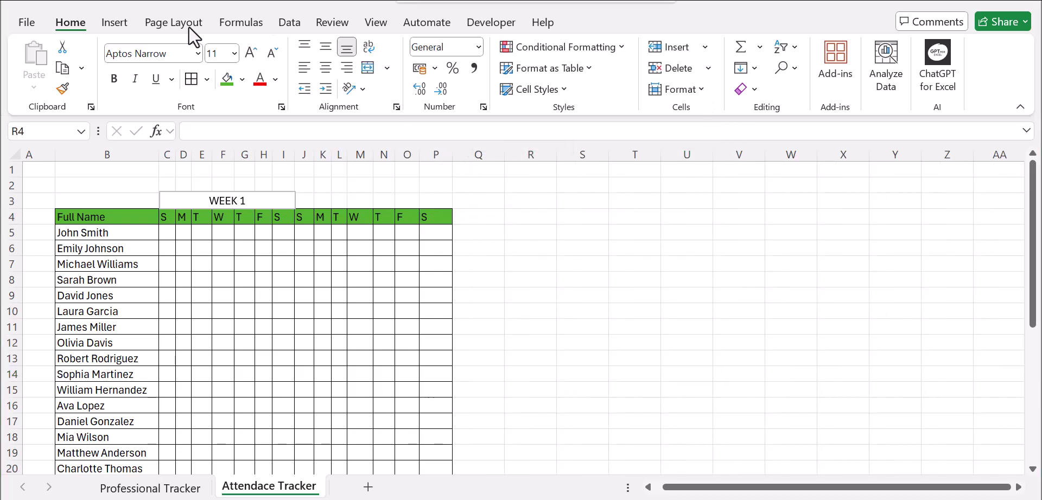
Step: Add a text box reading WEEK 2 in row 3, spanning columns J to P above the second weekday block
{"action": "left_click", "coordinate": [119, 22]}
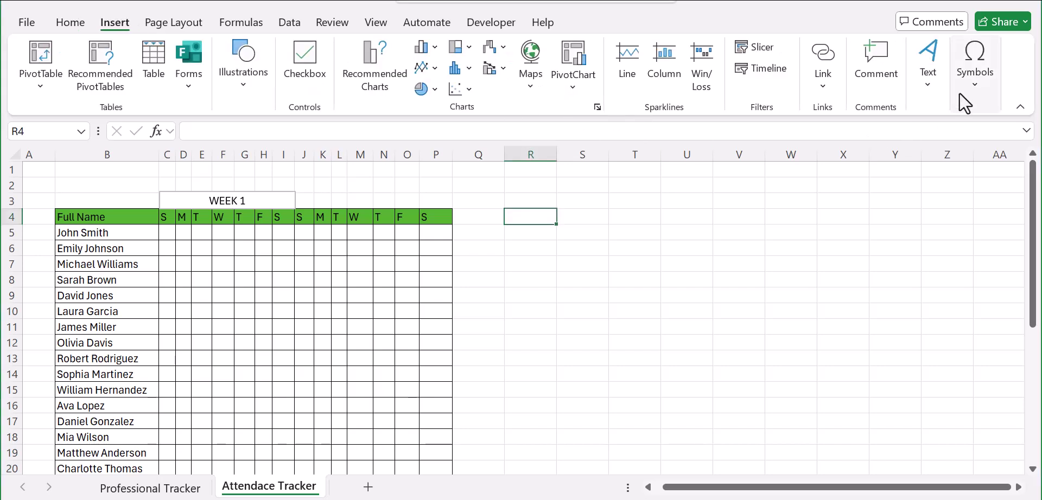
{"action": "left_click", "coordinate": [928, 81]}
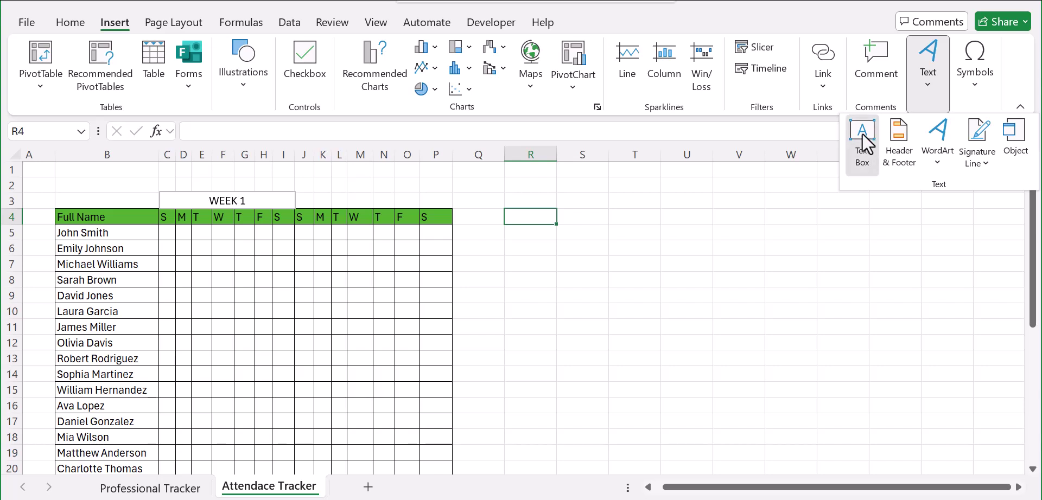
{"action": "left_click", "coordinate": [862, 157]}
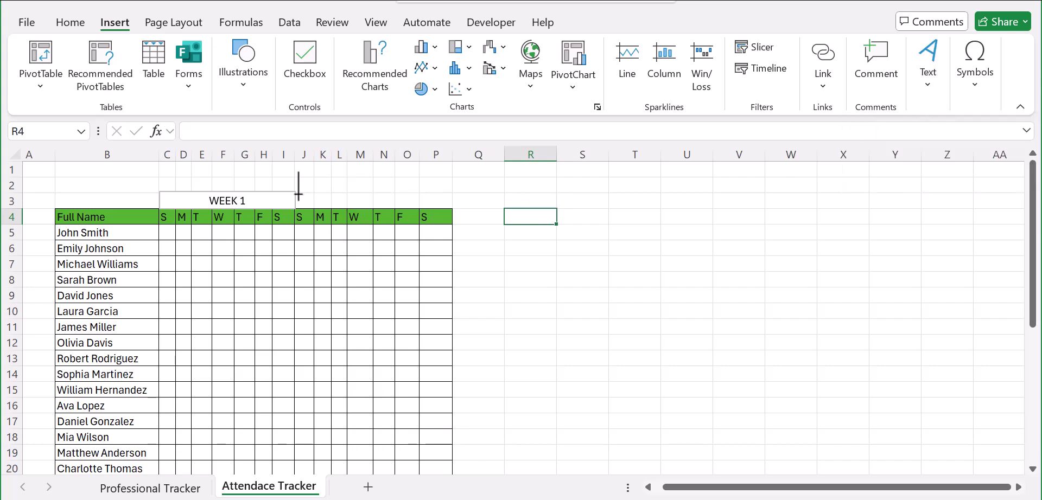
{"action": "left_click_drag", "start_coordinate": [338, 197], "coordinate": [450, 208]}
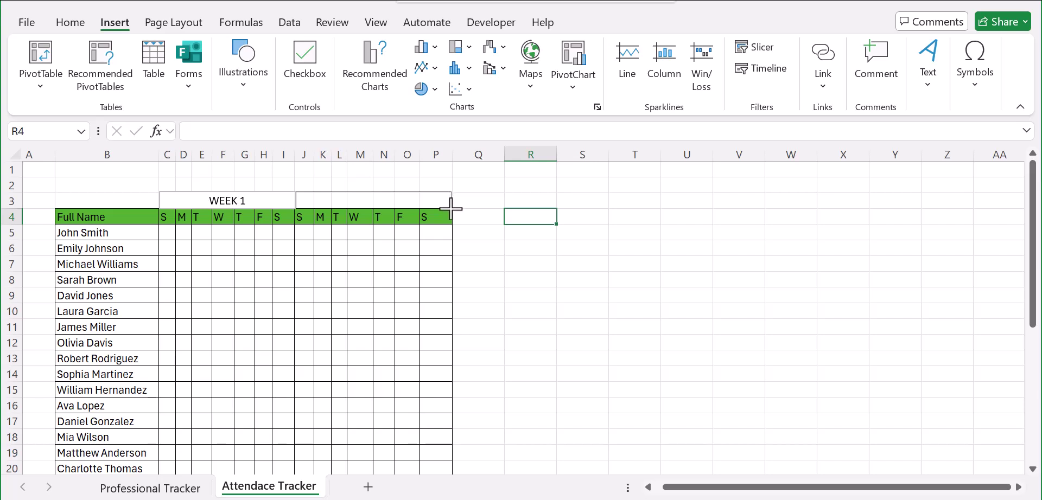
{"action": "left_click_drag", "start_coordinate": [451, 207], "coordinate": [451, 207]}
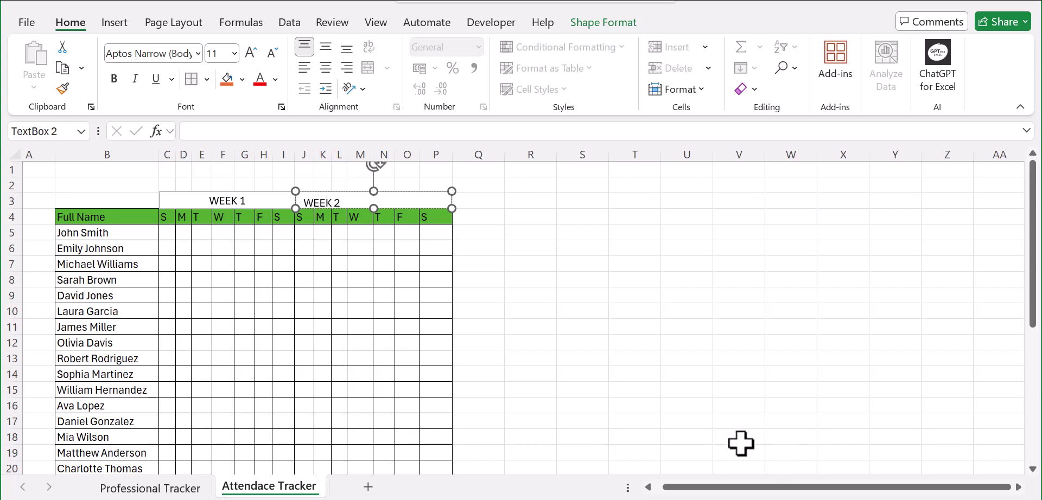
{"action": "left_click", "coordinate": [597, 374]}
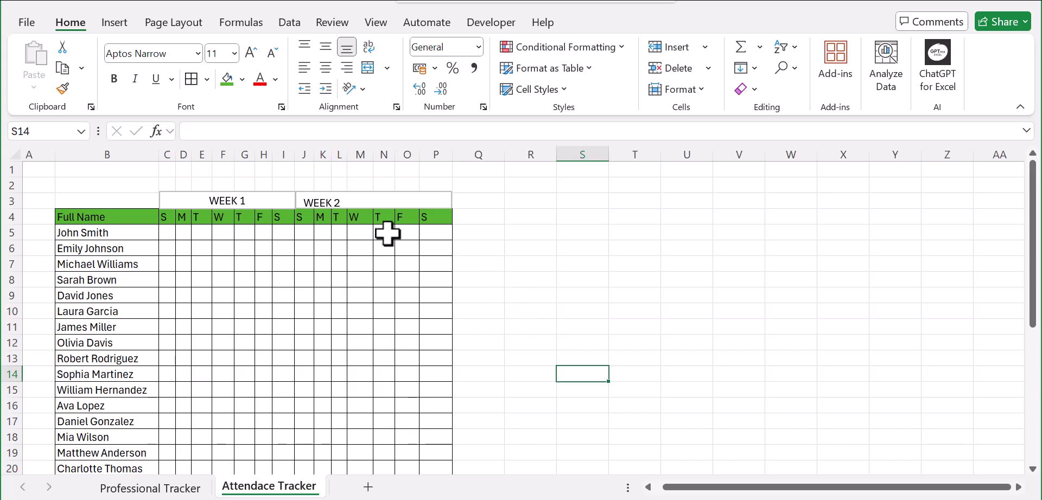
{"action": "left_click", "coordinate": [478, 219]}
{"action": "right_click", "coordinate": [477, 220]}
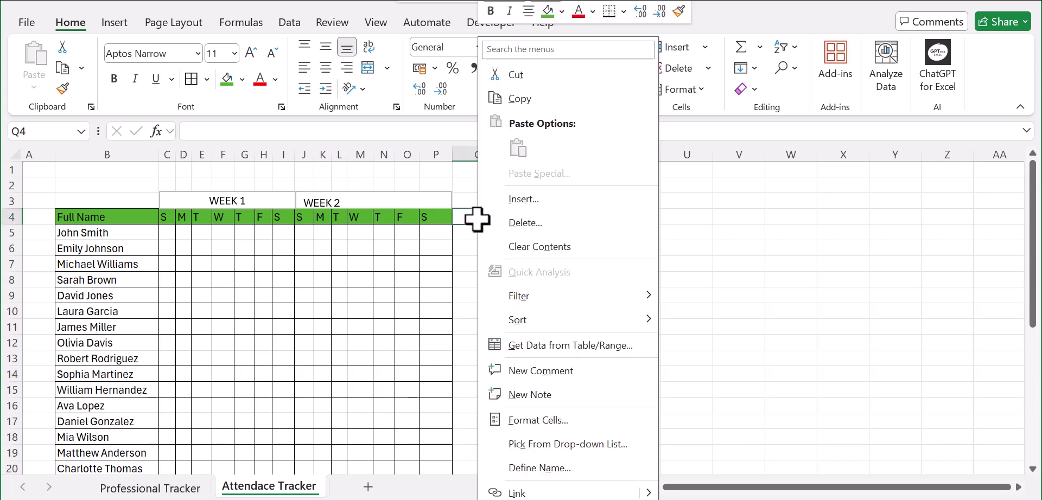
{"action": "left_click", "coordinate": [446, 294]}
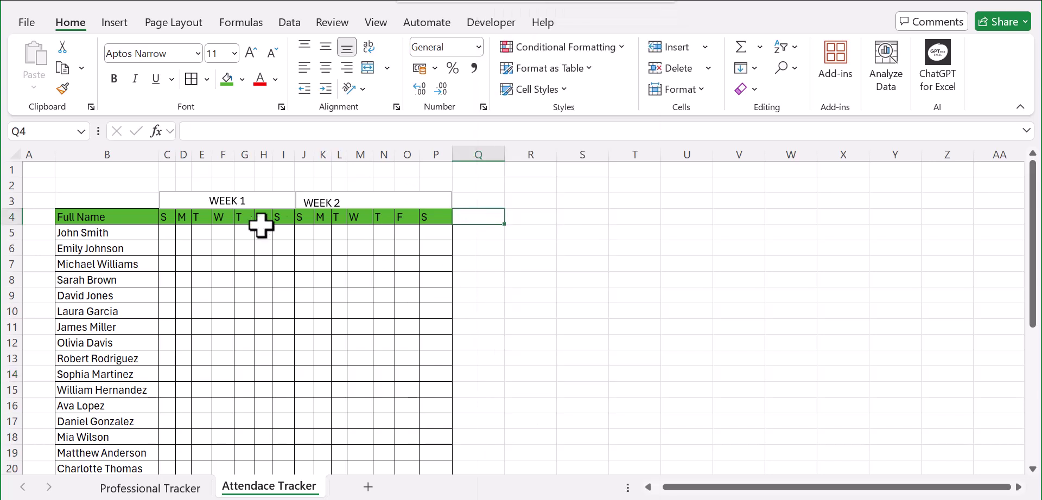
{"action": "left_click", "coordinate": [407, 248]}
{"action": "left_click_drag", "start_coordinate": [307, 217], "coordinate": [411, 352]}
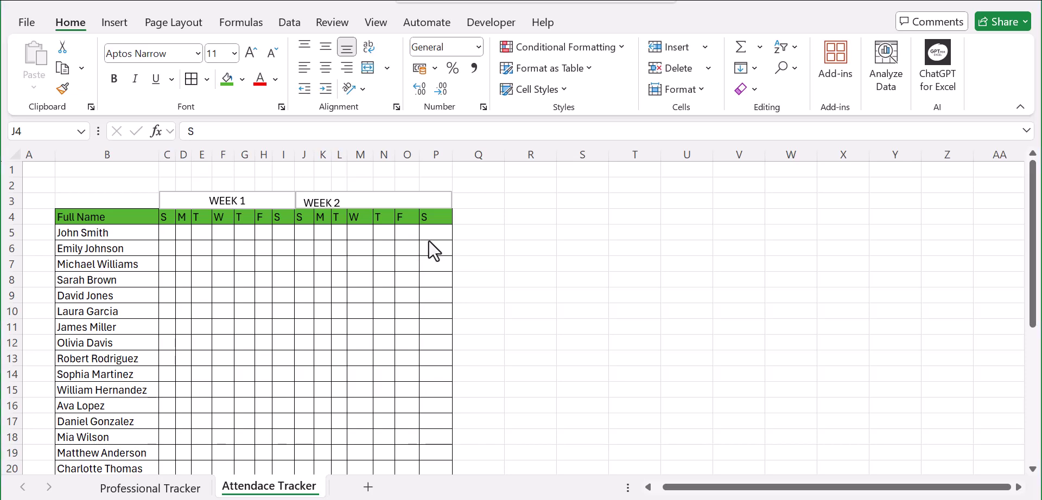
{"action": "left_click", "coordinate": [513, 249]}
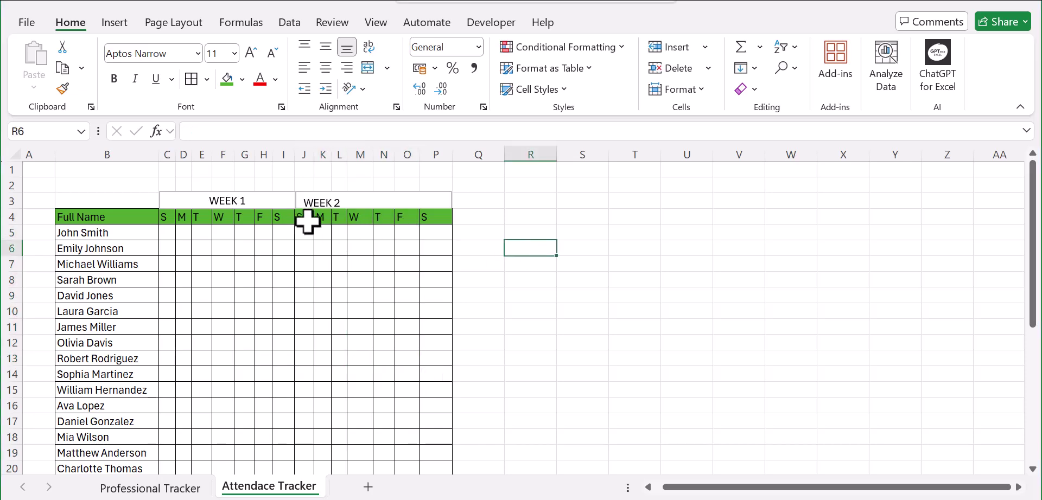
Step: Copy the second weekday block, J4:P34, and paste it with its first cell at Q4
{"action": "left_click_drag", "start_coordinate": [299, 221], "coordinate": [428, 434]}
{"action": "right_click", "coordinate": [384, 349]}
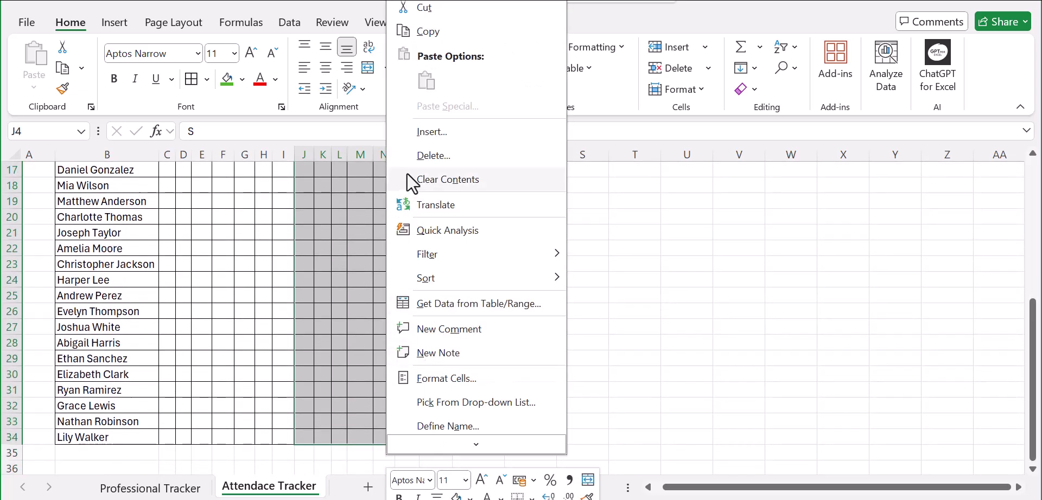
{"action": "left_click", "coordinate": [427, 32]}
{"action": "scroll", "coordinate": [477, 217], "scroll_direction": "up", "scroll_amount": 5}
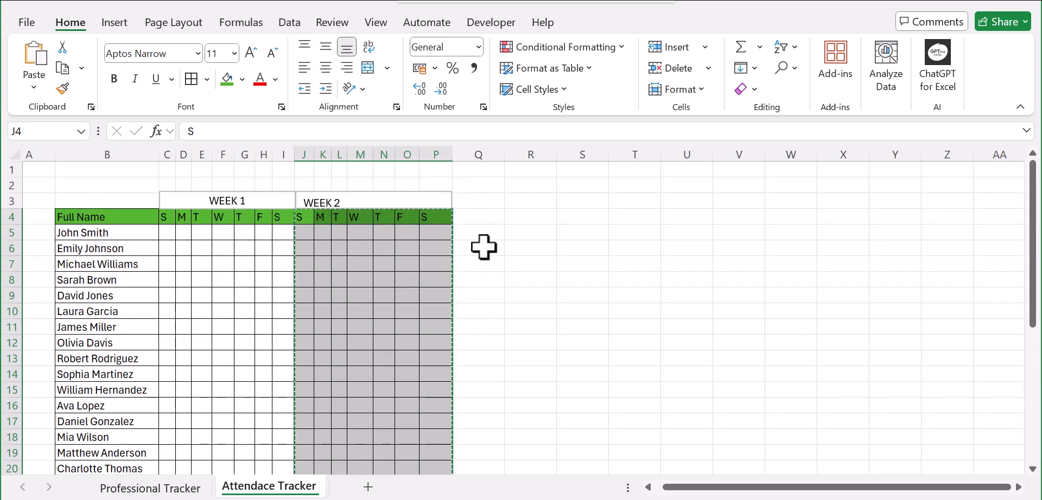
{"action": "left_click", "coordinate": [471, 214]}
{"action": "right_click", "coordinate": [471, 214]}
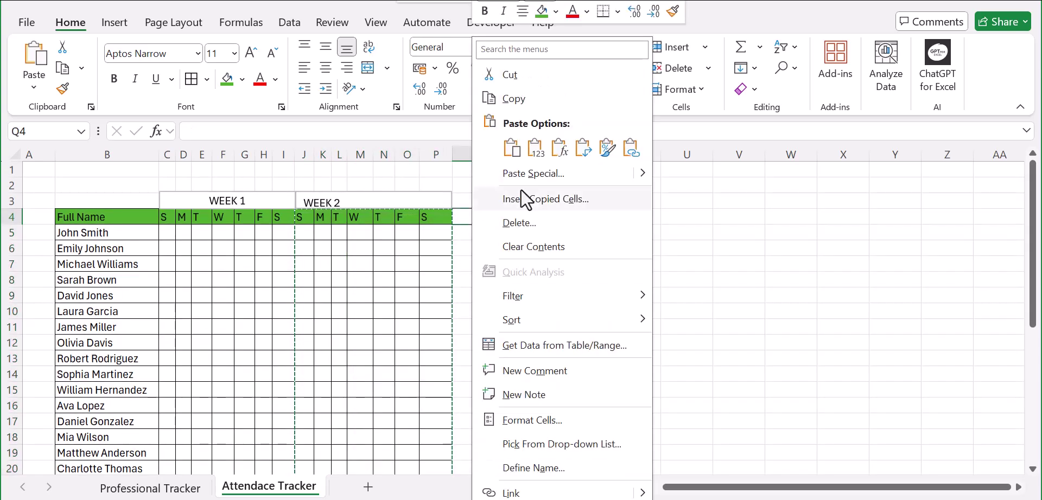
{"action": "left_click", "coordinate": [511, 146]}
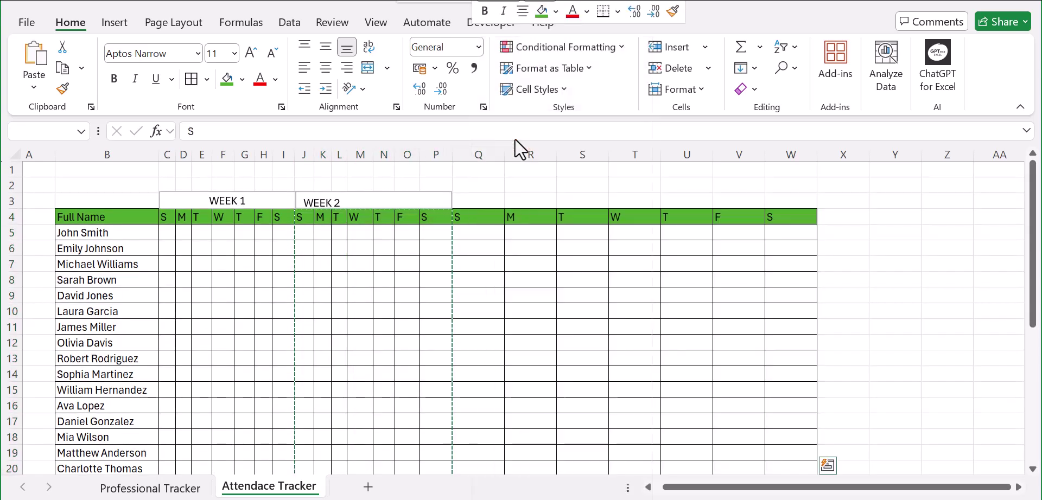
Step: Narrow columns Q to W so each closely fits its one-letter weekday heading
{"action": "left_click_drag", "start_coordinate": [505, 153], "coordinate": [565, 150]}
{"action": "left_click", "coordinate": [653, 317]}
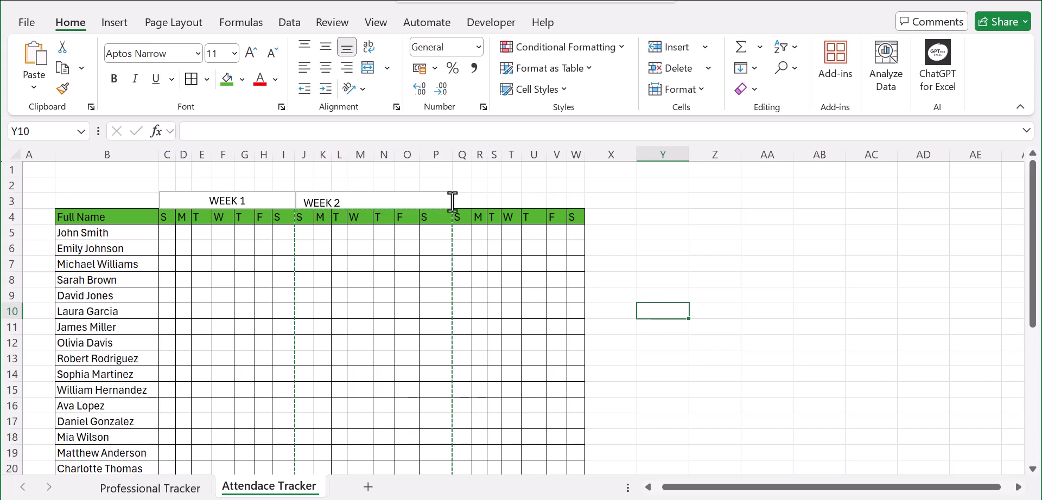
Step: Add a text box reading WEEK 3 in row 3, spanning columns Q to W and starting where the WEEK 2 box ends
{"action": "left_click", "coordinate": [111, 22]}
{"action": "left_click", "coordinate": [927, 87]}
{"action": "left_click", "coordinate": [860, 129]}
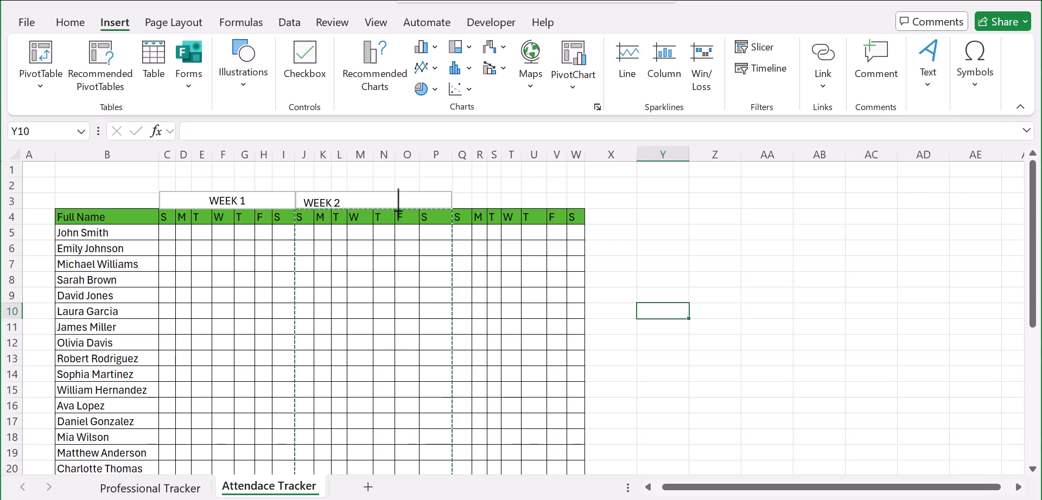
{"action": "left_click_drag", "start_coordinate": [556, 199], "coordinate": [585, 208]}
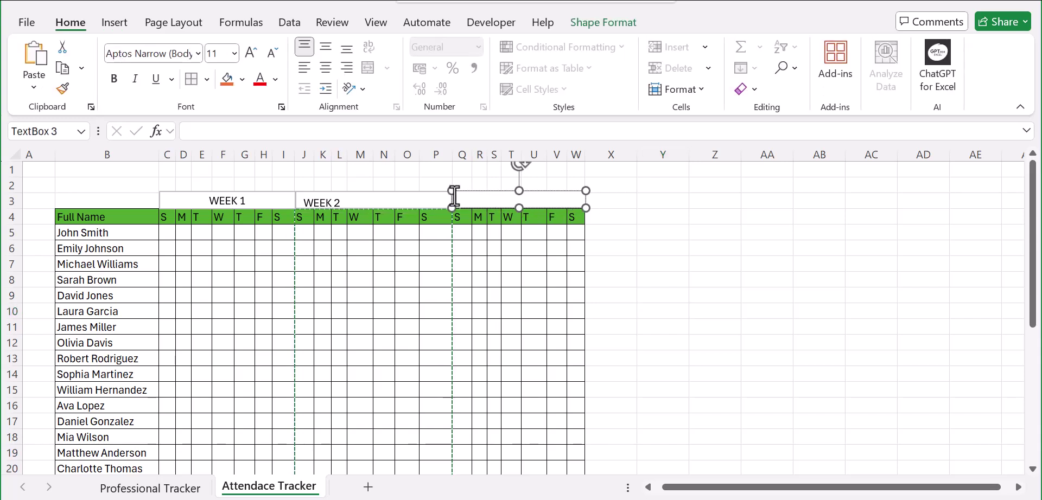
{"action": "left_click_drag", "start_coordinate": [452, 191], "coordinate": [451, 191]}
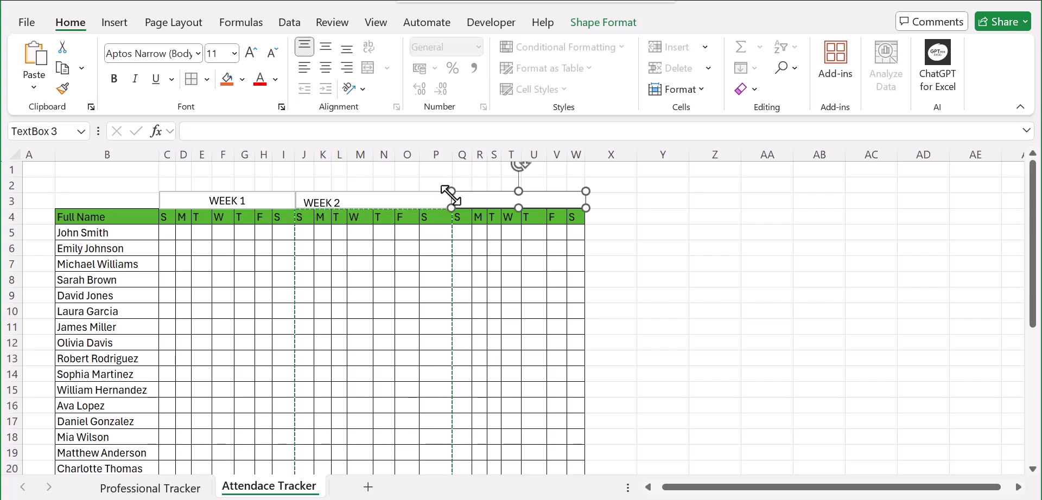
{"action": "left_click", "coordinate": [493, 199]}
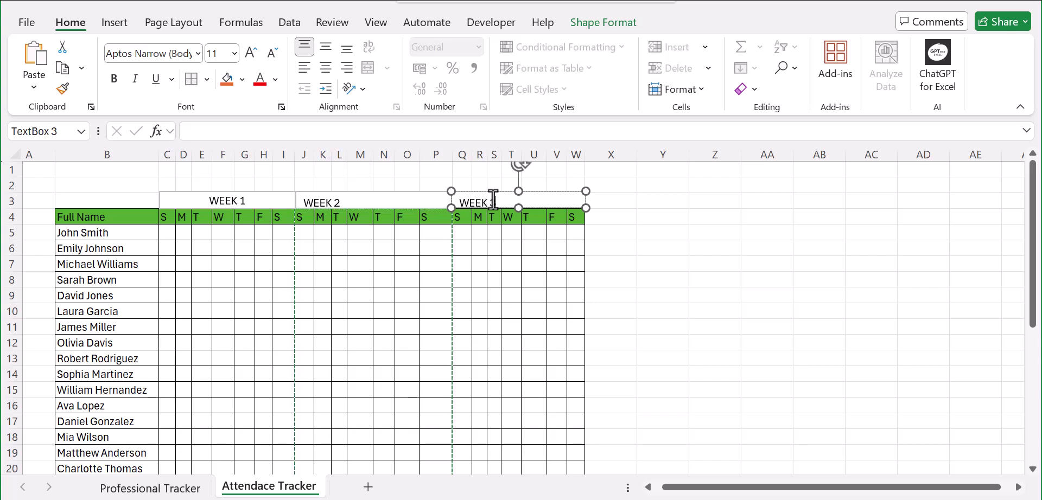
{"action": "left_click", "coordinate": [640, 279]}
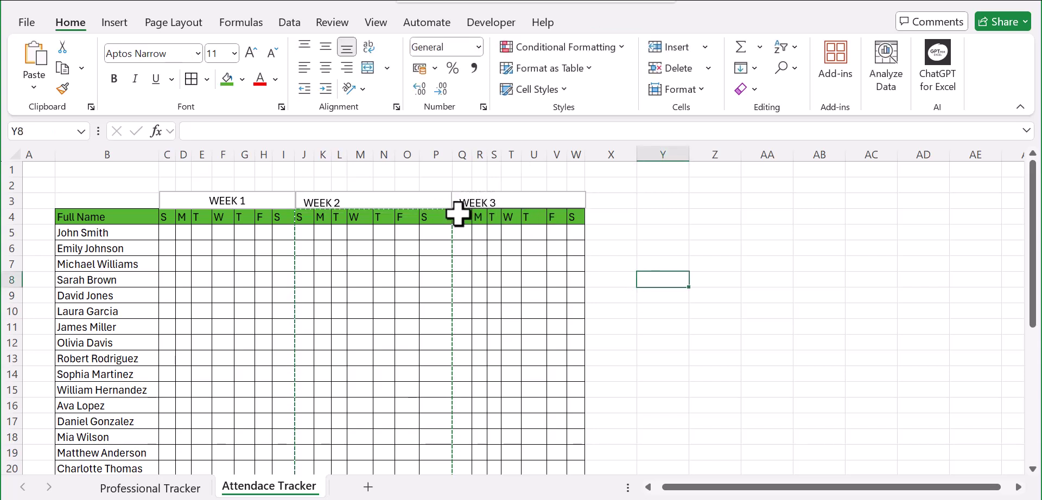
{"action": "left_click", "coordinate": [330, 218]}
{"action": "right_click", "coordinate": [333, 219]}
{"action": "left_click", "coordinate": [728, 283]}
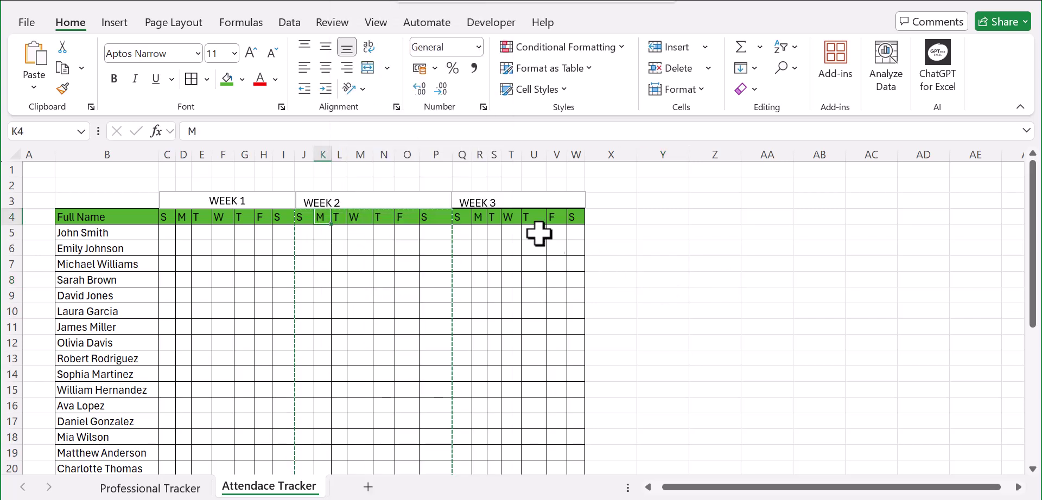
Step: Copy the third weekday block with its headings and bordered cells, Q4:W34
{"action": "left_click_drag", "start_coordinate": [467, 216], "coordinate": [522, 247]}
{"action": "left_click_drag", "start_coordinate": [581, 387], "coordinate": [567, 412]}
{"action": "right_click", "coordinate": [559, 326]}
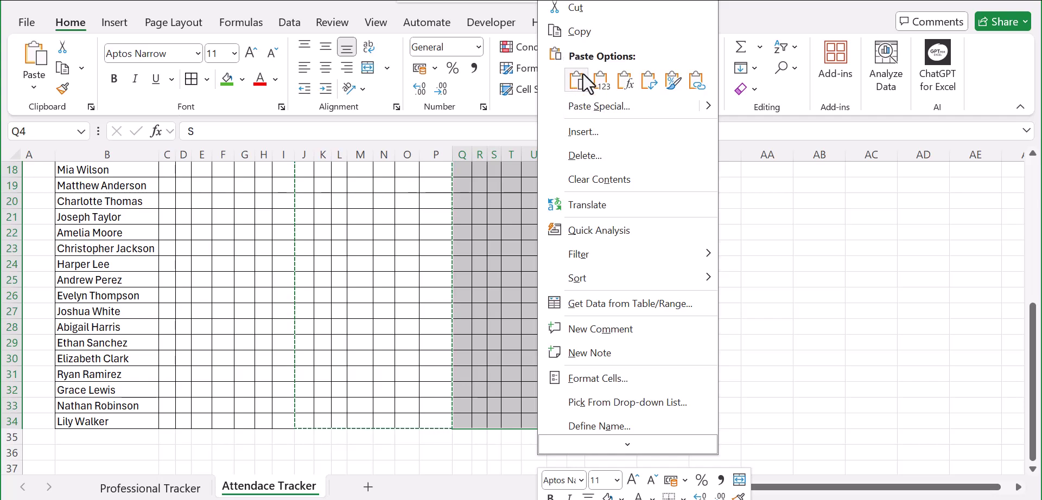
{"action": "left_click", "coordinate": [576, 32]}
{"action": "scroll", "coordinate": [556, 269], "scroll_direction": "up", "scroll_amount": 6}
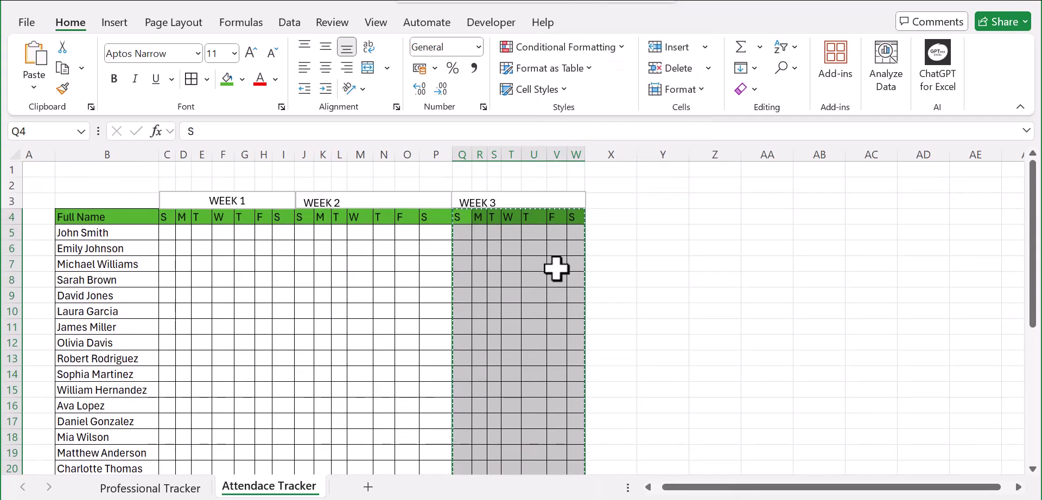
{"action": "right_click", "coordinate": [602, 212]}
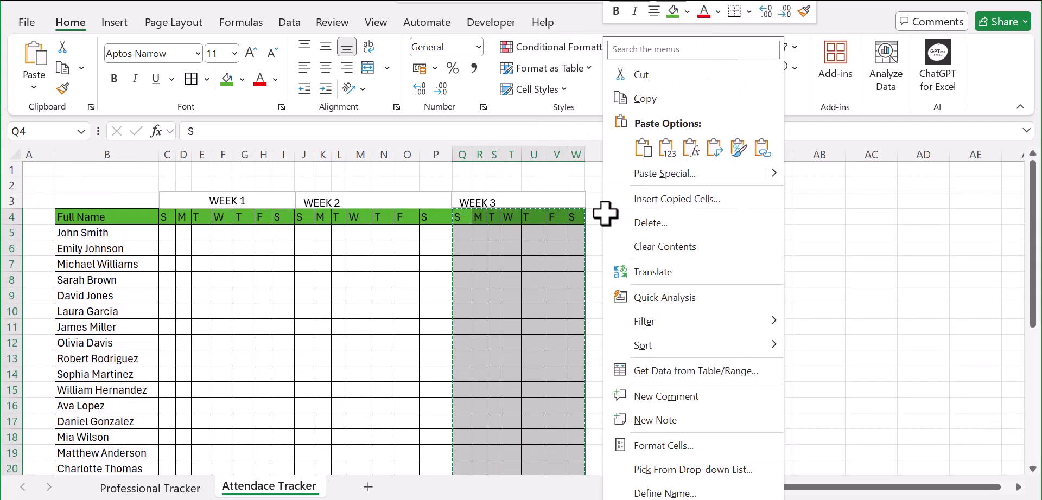
{"action": "left_click", "coordinate": [643, 143]}
{"action": "left_click", "coordinate": [602, 217]}
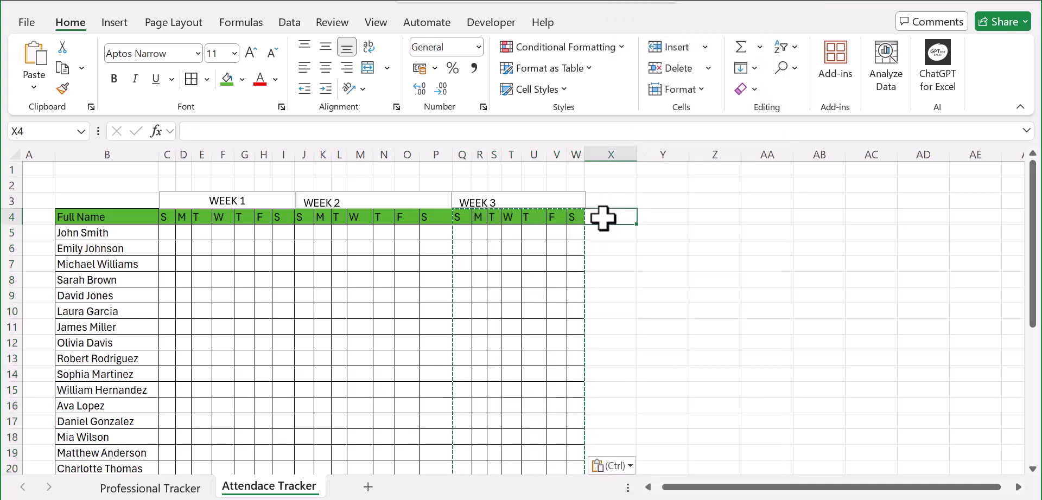
{"action": "right_click", "coordinate": [602, 217]}
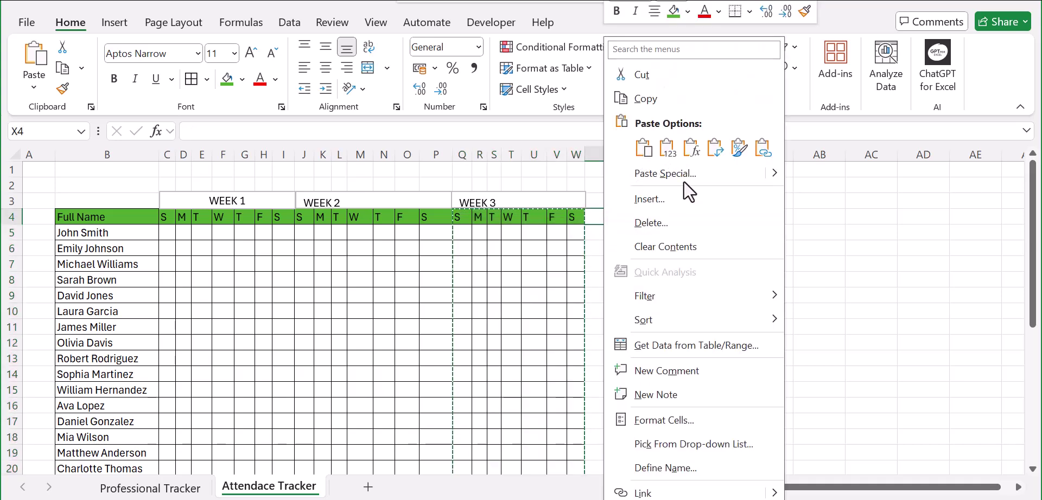
{"action": "key", "text": "Escape"}
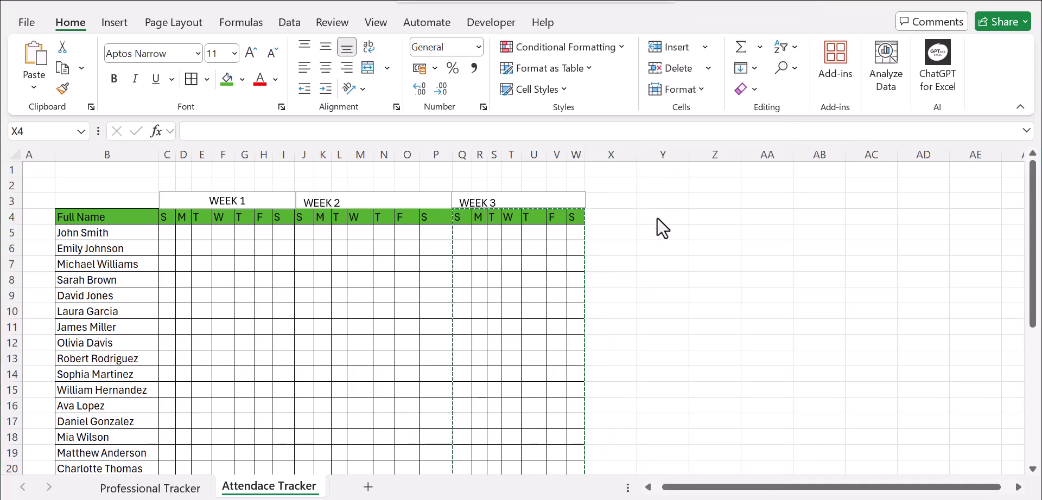
{"action": "right_click", "coordinate": [597, 210]}
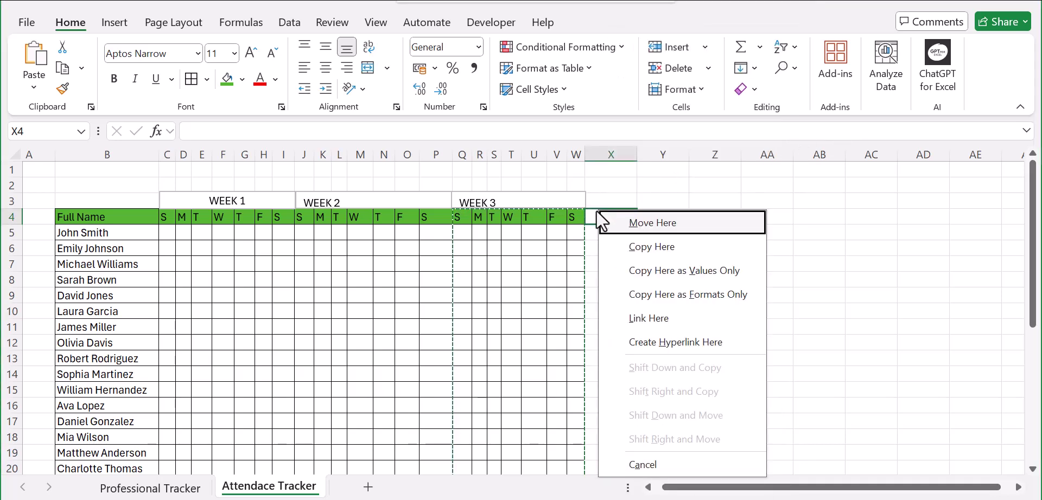
{"action": "key", "text": "c"}
{"action": "left_click", "coordinate": [607, 232]}
Step: Paste the copied third weekday block, with its headings and bordered cells, starting at X4
{"action": "right_click", "coordinate": [603, 212]}
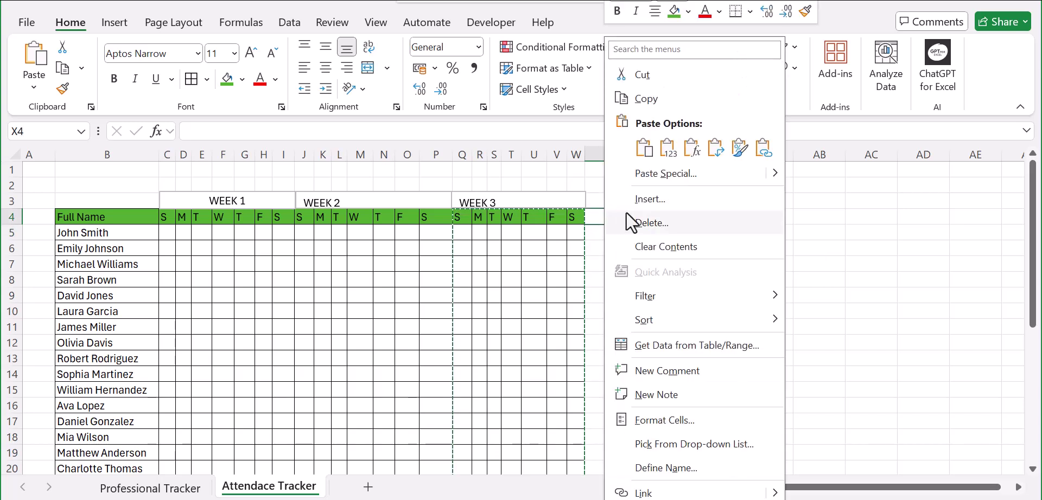
{"action": "left_click", "coordinate": [644, 145]}
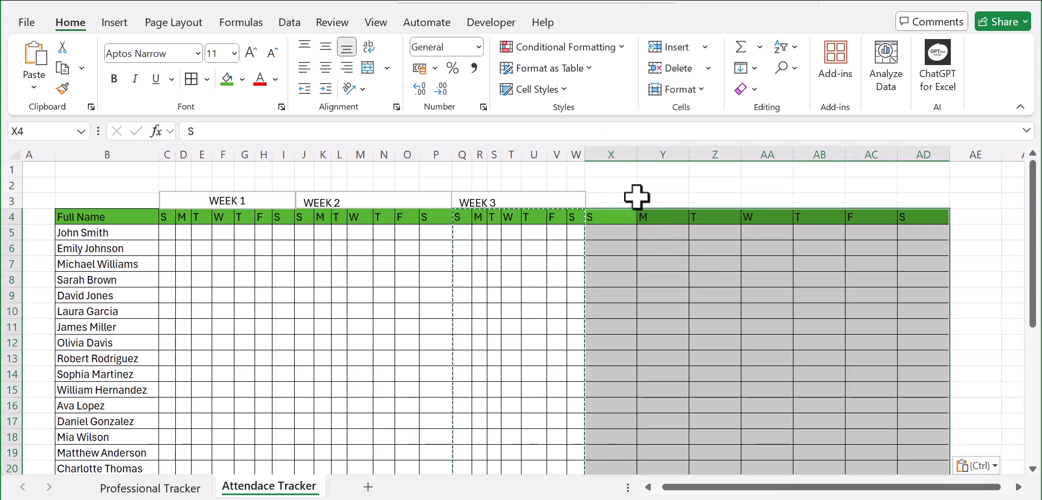
Step: Narrow columns X to AD so each closely fits its one-letter weekday heading
{"action": "double_click", "coordinate": [636, 150]}
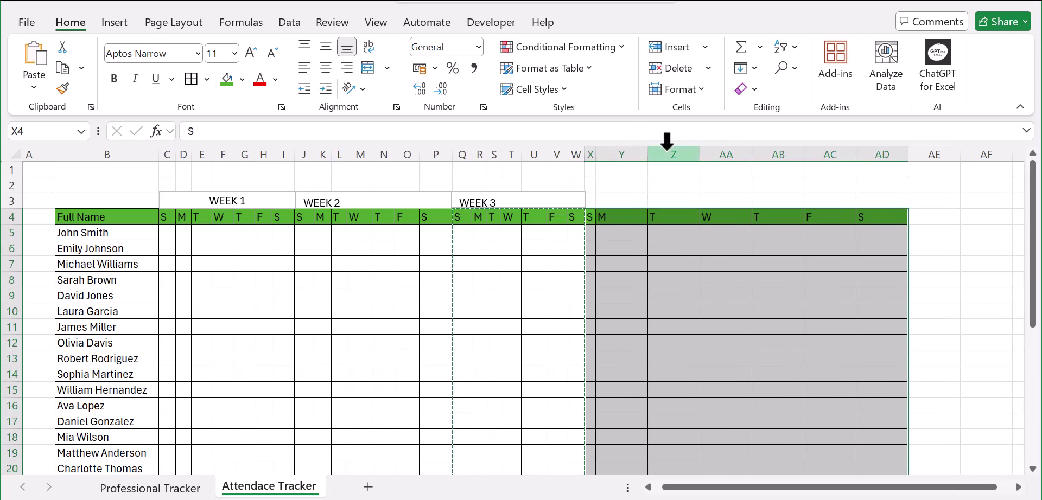
{"action": "double_click", "coordinate": [646, 149]}
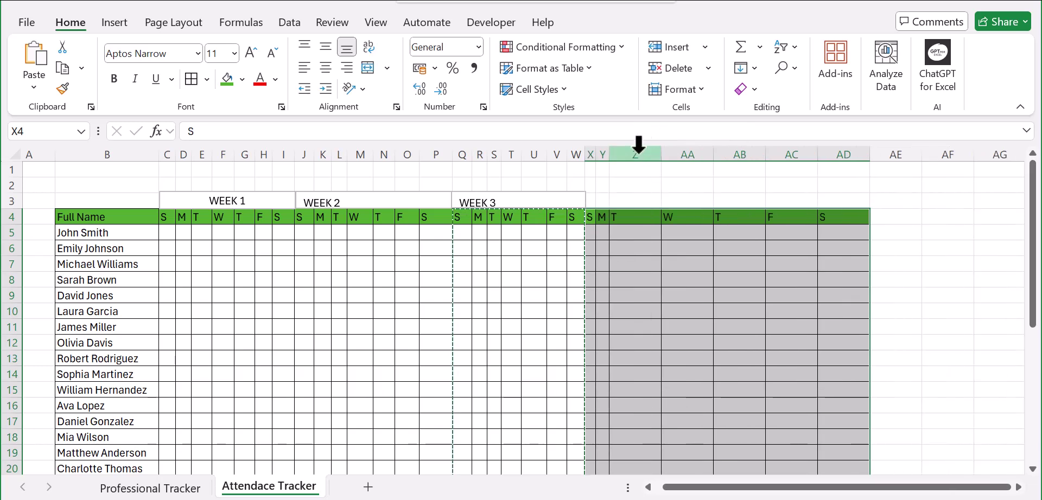
{"action": "left_click_drag", "start_coordinate": [612, 157], "coordinate": [614, 155]}
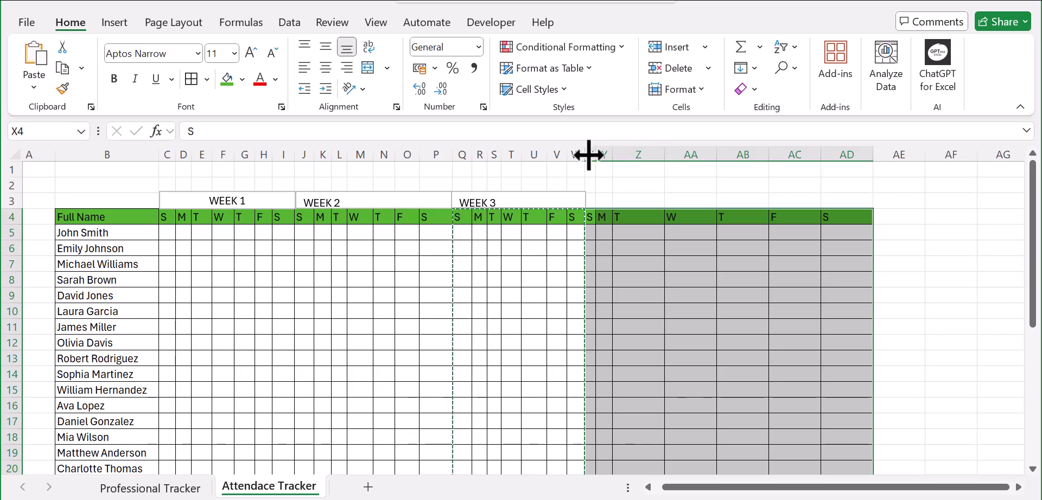
{"action": "double_click", "coordinate": [663, 150]}
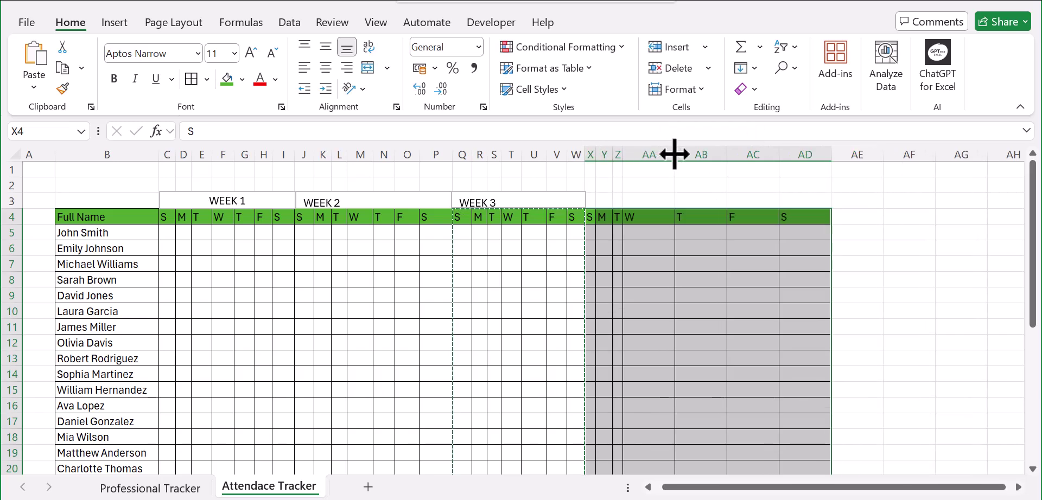
{"action": "double_click", "coordinate": [675, 150]}
{"action": "double_click", "coordinate": [688, 154]}
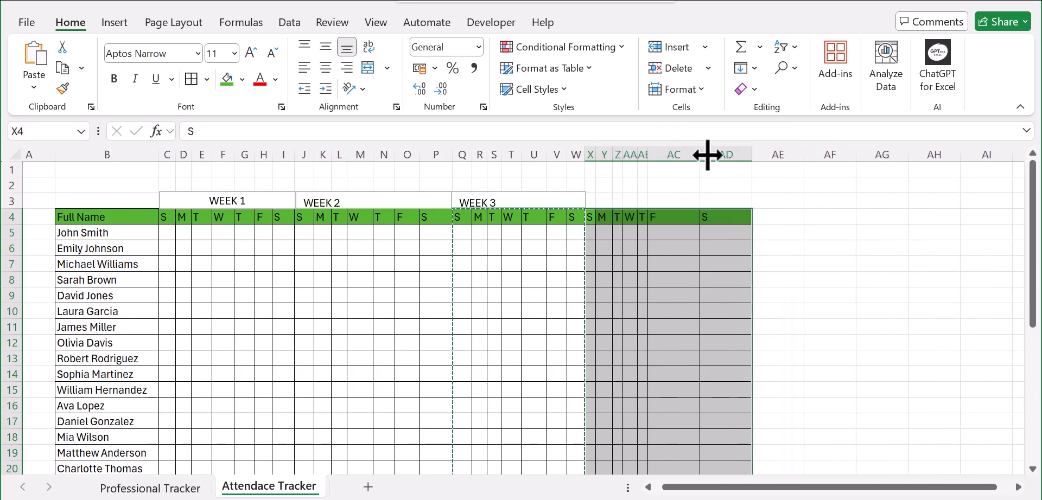
{"action": "double_click", "coordinate": [698, 154]}
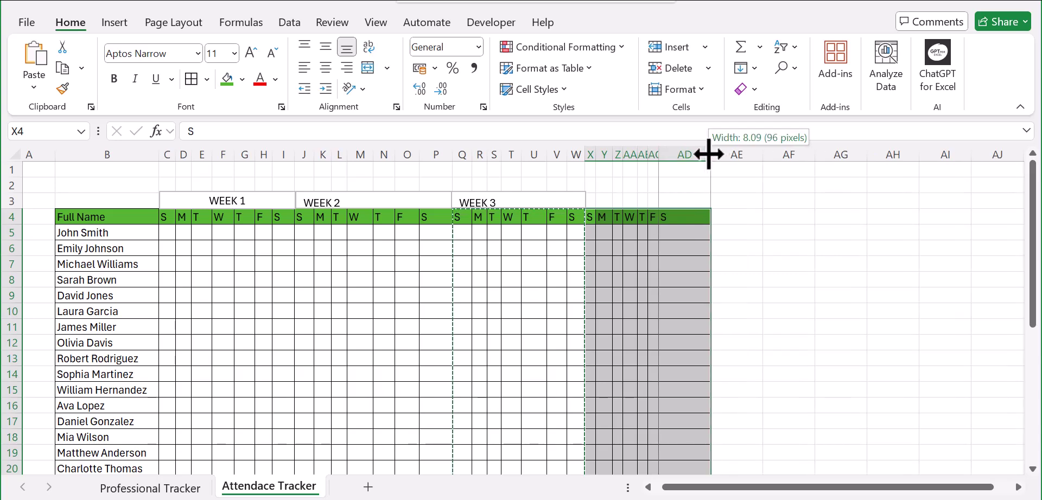
{"action": "double_click", "coordinate": [710, 154]}
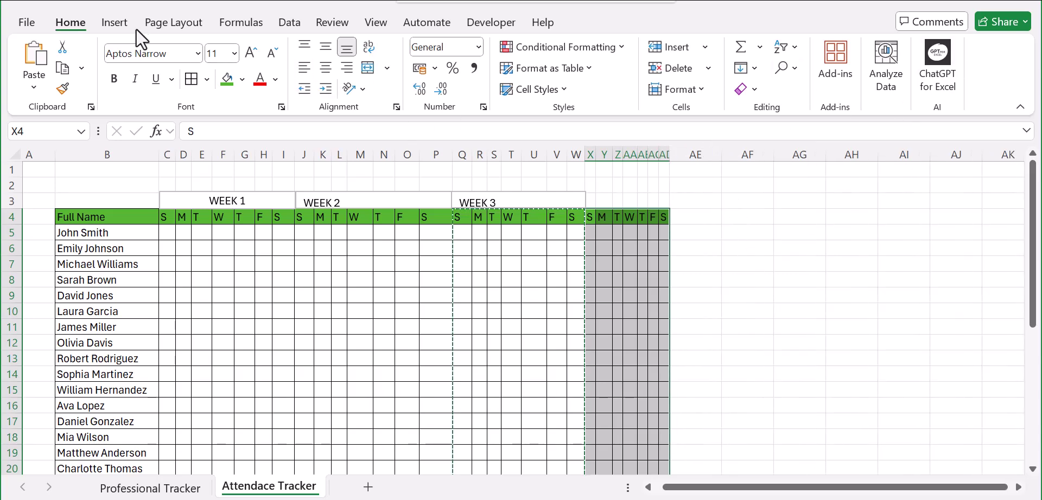
Step: Add a text box reading WEEK 4 in row 3, spanning columns X to AD and starting where the WEEK 3 box ends
{"action": "left_click", "coordinate": [116, 23]}
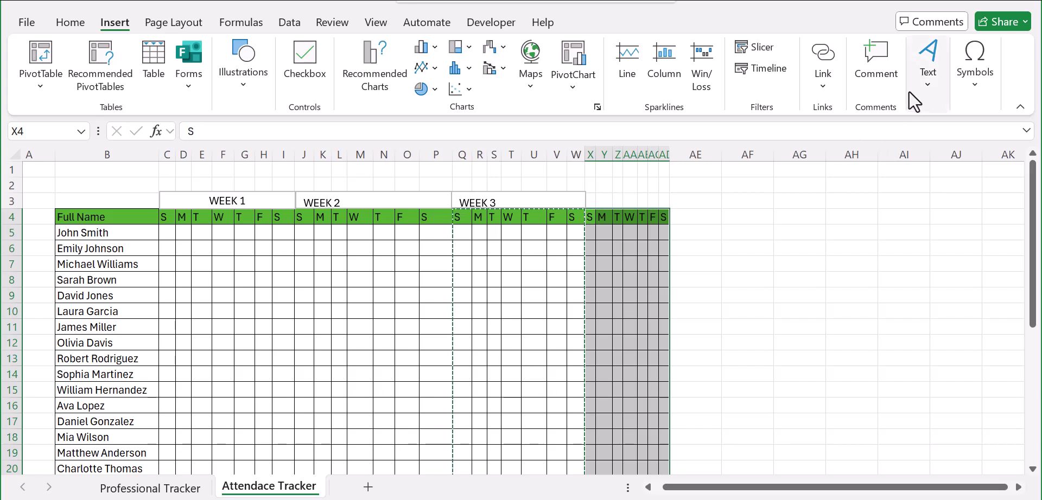
{"action": "left_click", "coordinate": [926, 82]}
{"action": "left_click", "coordinate": [874, 132]}
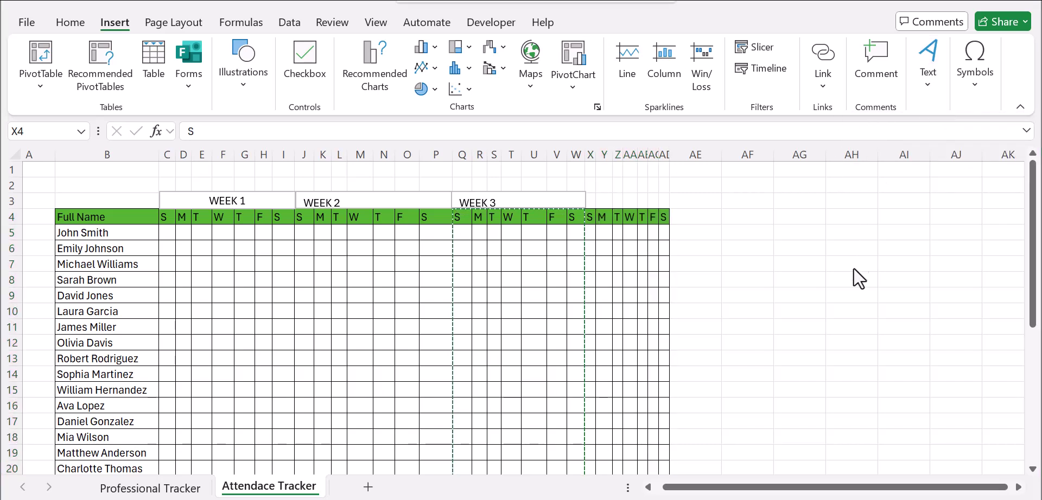
{"action": "left_click", "coordinate": [925, 84]}
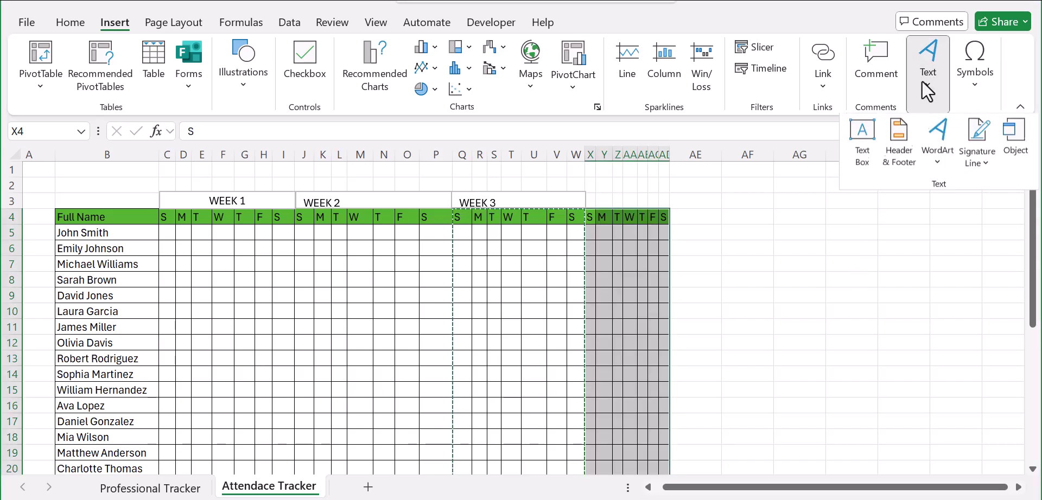
{"action": "left_click", "coordinate": [860, 130]}
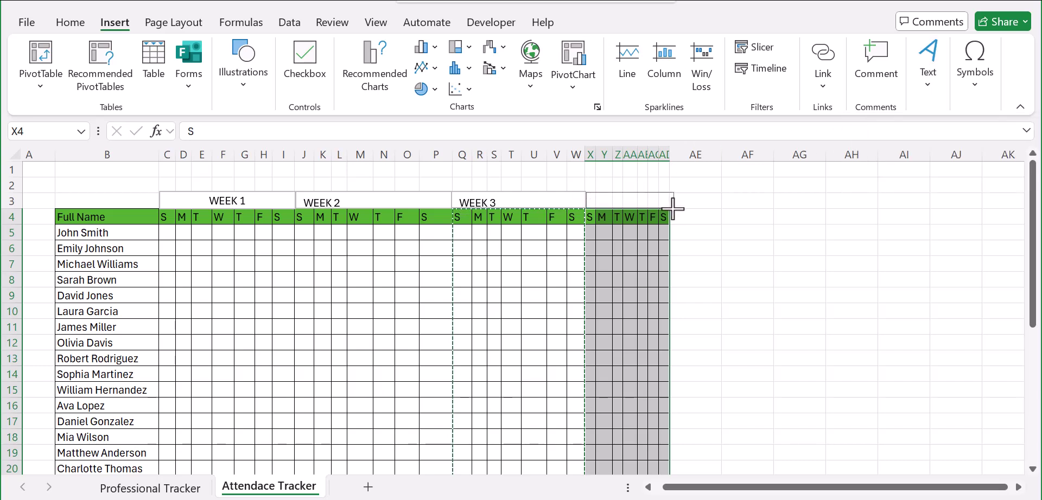
{"action": "left_click_drag", "start_coordinate": [670, 208], "coordinate": [670, 208]}
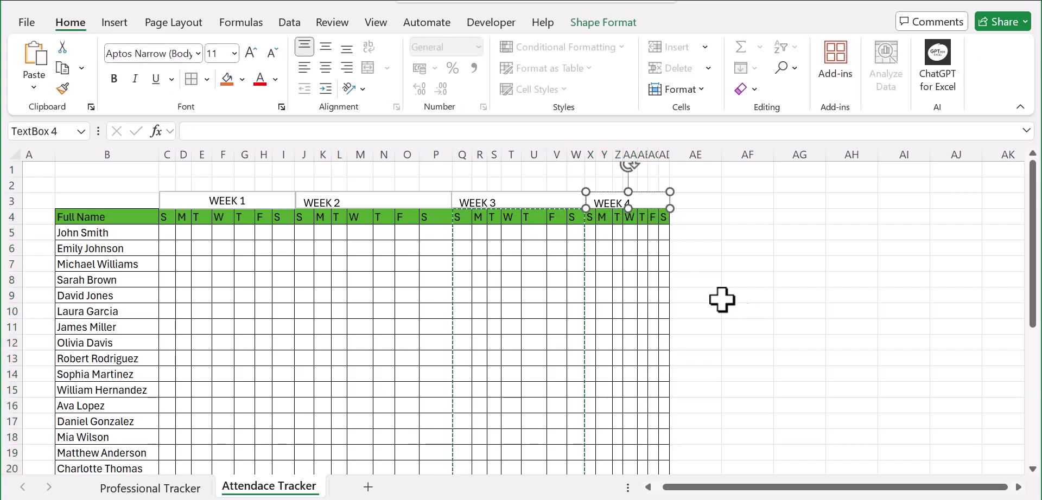
Step: Centre the text horizontally and vertically in the WEEK 3, WEEK 2 and WEEK 4 text boxes
{"action": "left_click", "coordinate": [496, 207]}
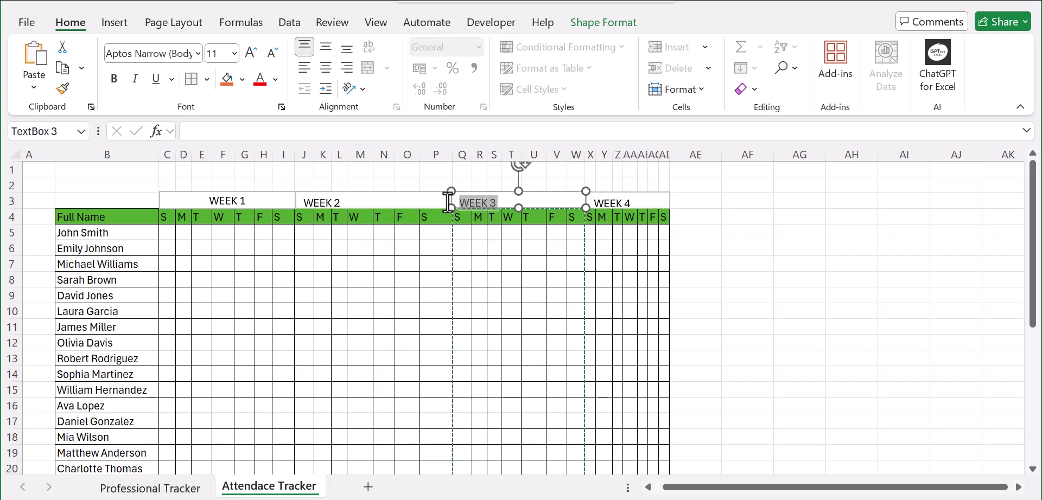
{"action": "left_click", "coordinate": [326, 49]}
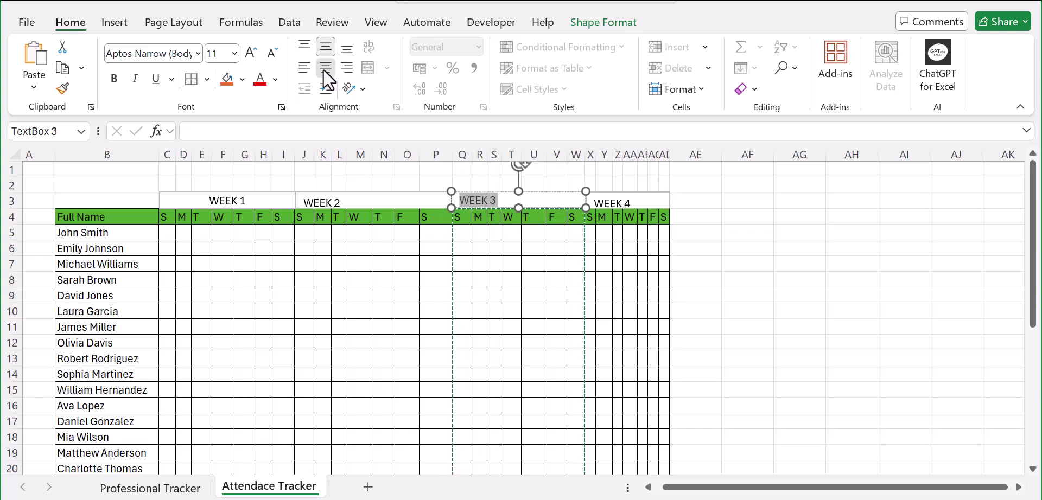
{"action": "left_click", "coordinate": [325, 69]}
{"action": "left_click", "coordinate": [302, 201]}
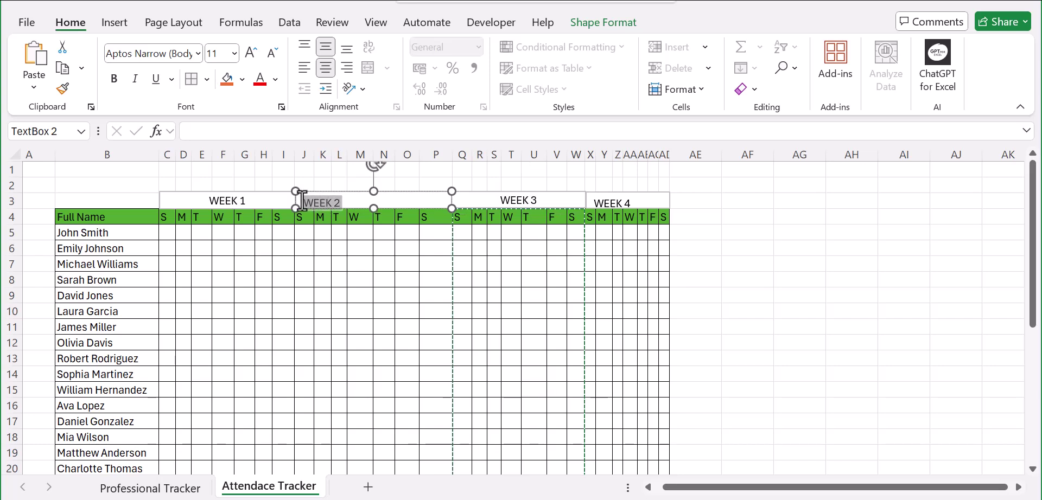
{"action": "left_click", "coordinate": [325, 48]}
{"action": "left_click", "coordinate": [325, 68]}
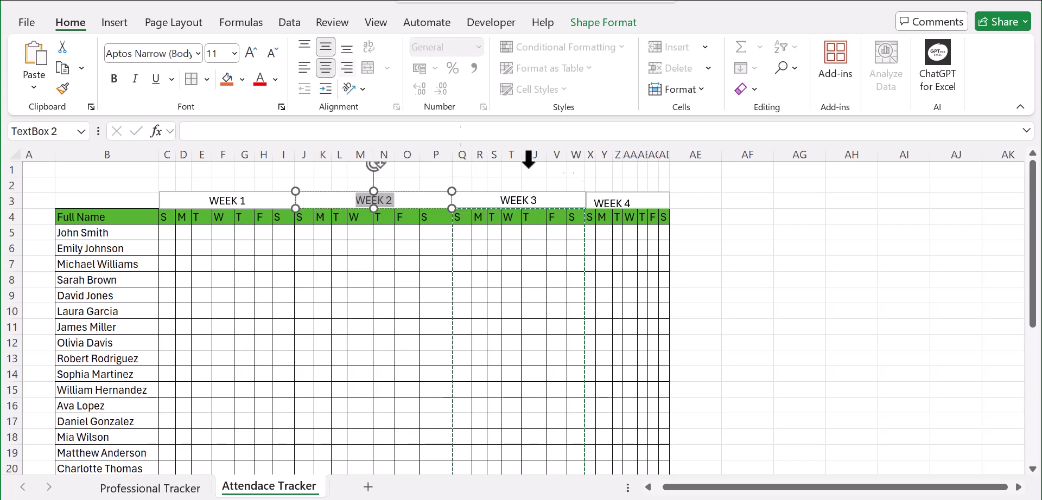
{"action": "left_click", "coordinate": [620, 210]}
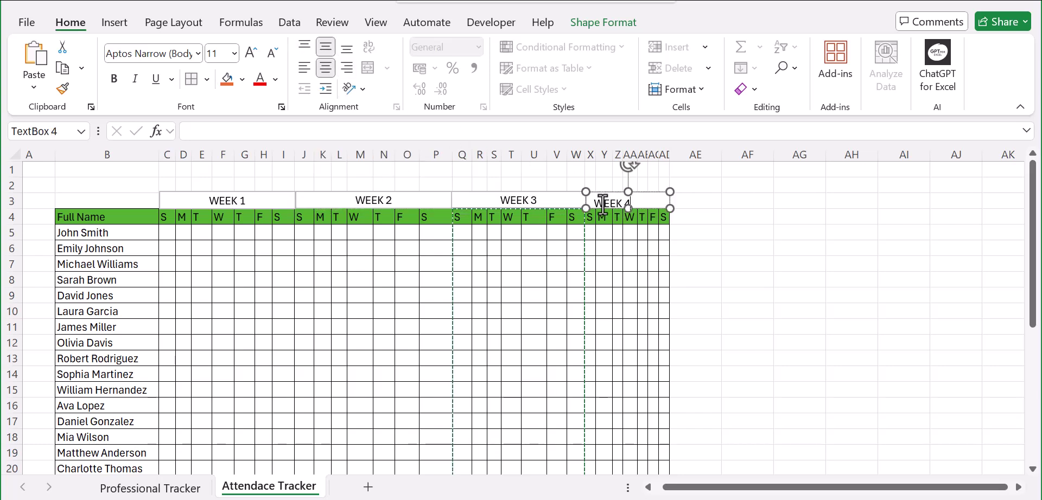
{"action": "left_click", "coordinate": [326, 49]}
{"action": "left_click", "coordinate": [328, 69]}
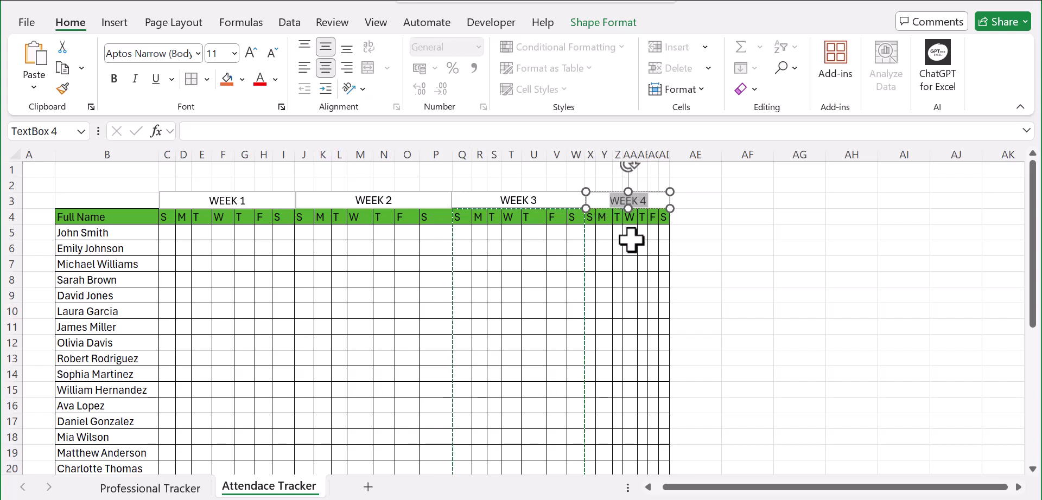
Step: Widen the fourth week's columns, X to AD, slightly so their weekday headings have more room
{"action": "left_click", "coordinate": [714, 228]}
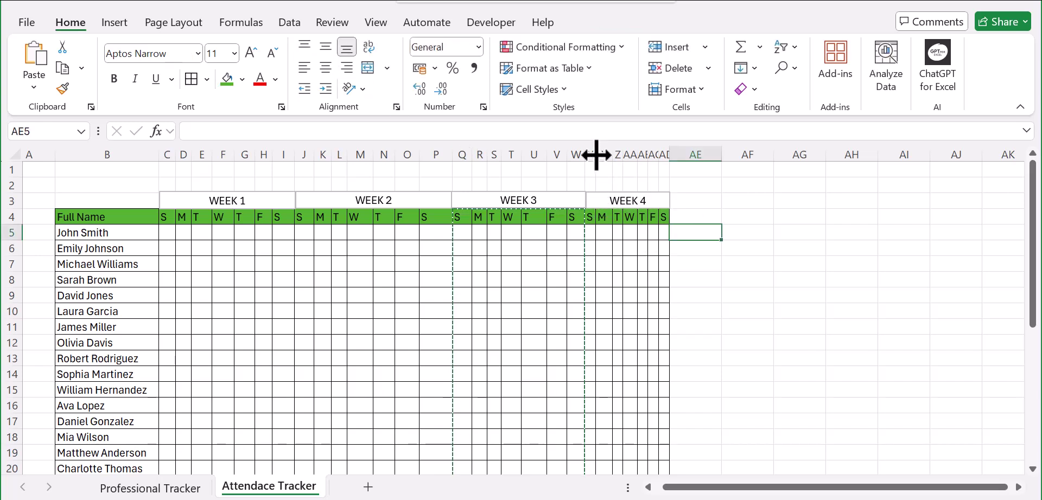
{"action": "left_click_drag", "start_coordinate": [594, 151], "coordinate": [698, 156]}
{"action": "scroll", "coordinate": [553, 322], "scroll_direction": "down", "scroll_amount": 8}
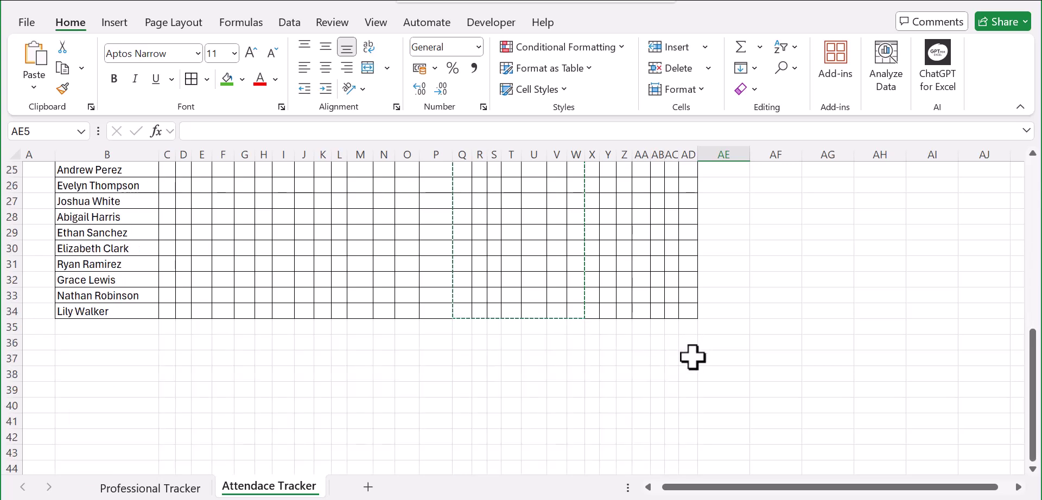
{"action": "left_click", "coordinate": [694, 354]}
{"action": "scroll", "coordinate": [700, 353], "scroll_direction": "up", "scroll_amount": 8}
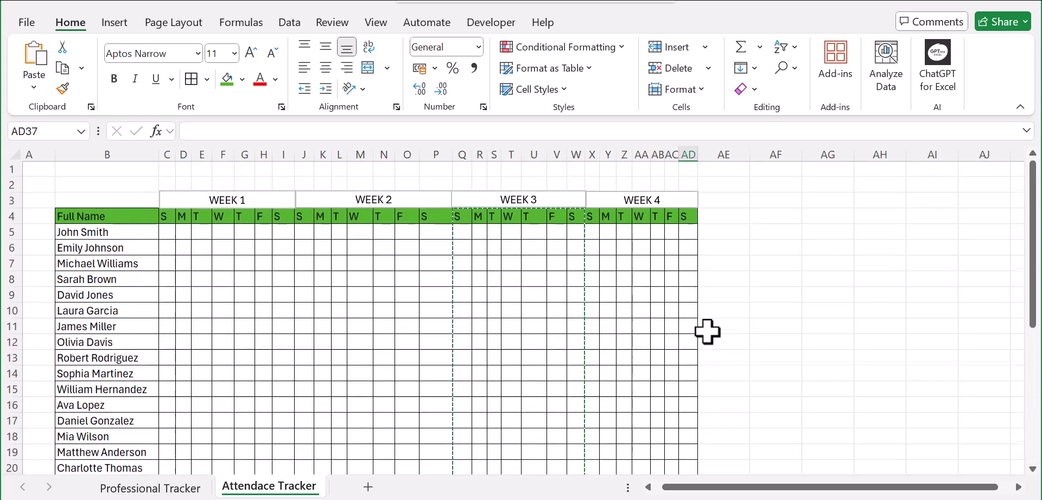
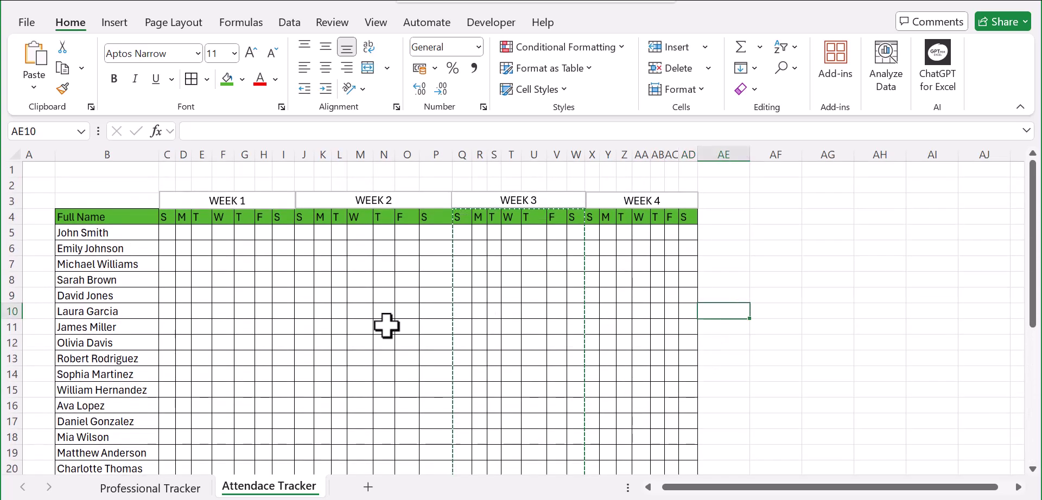
{"action": "scroll", "coordinate": [287, 335], "scroll_direction": "down", "scroll_amount": 1}
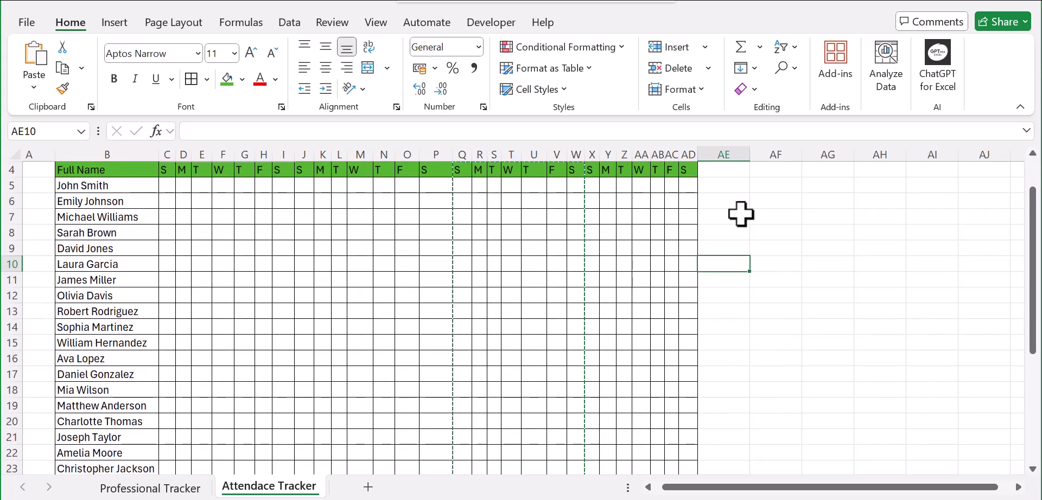
{"action": "scroll", "coordinate": [746, 212], "scroll_direction": "up", "scroll_amount": 1}
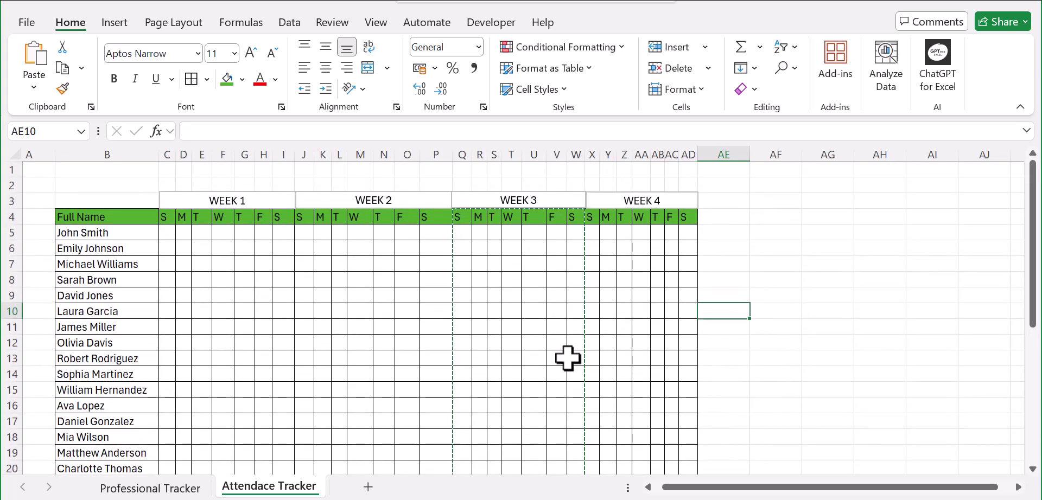
Step: Enter the headings ATTENDACE in AE4 and % ATTENDANCE in AF4, and fit column AE to its heading
{"action": "left_click", "coordinate": [729, 217]}
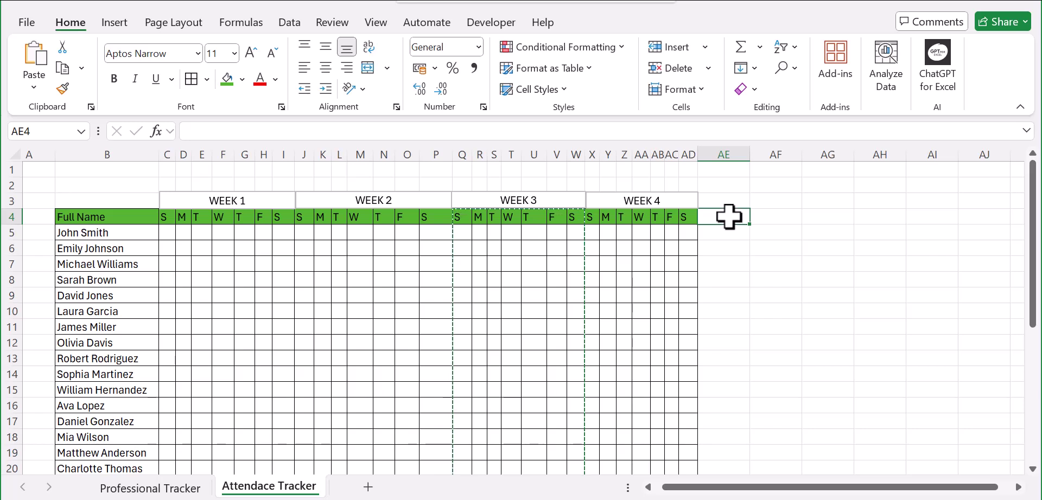
{"action": "type", "text": "ATTENDACE"}
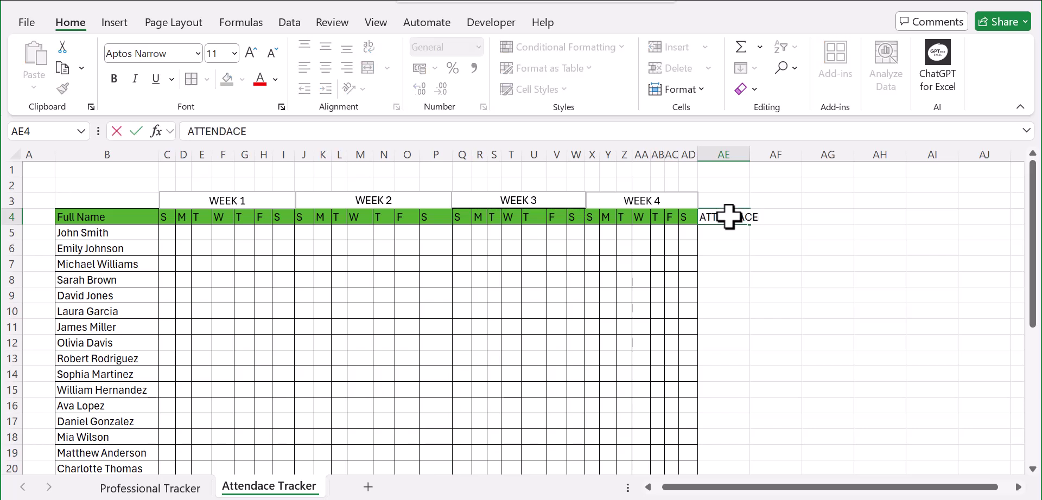
{"action": "key", "text": "Tab"}
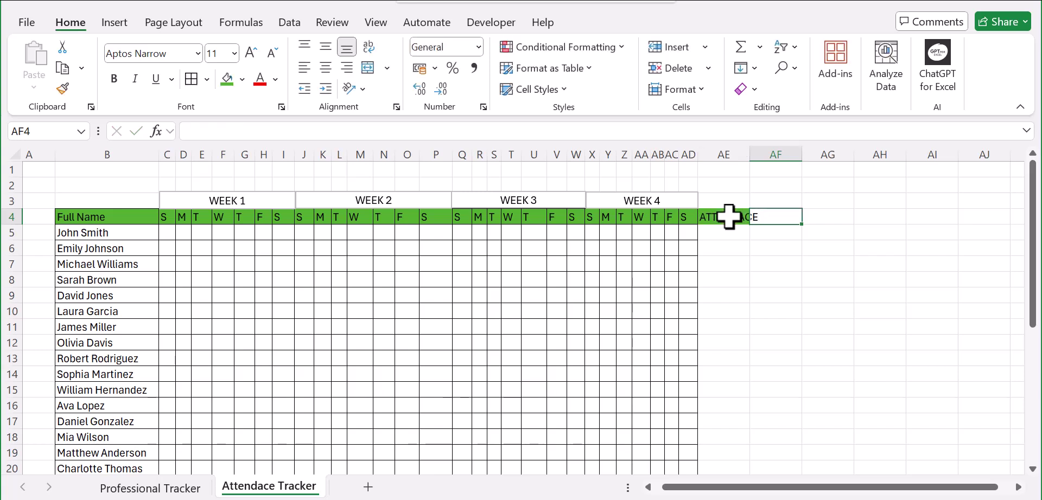
{"action": "type", "text": "% ATTENDANCE"}
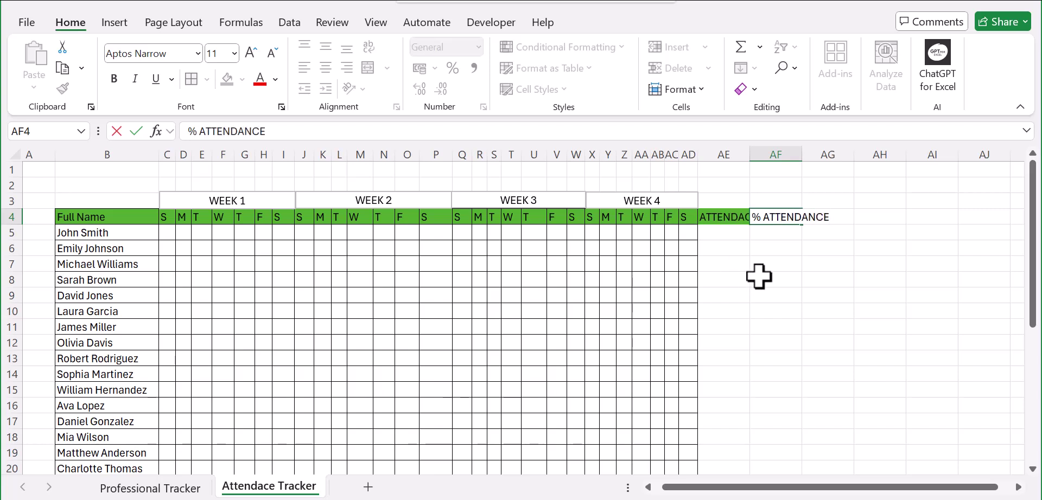
{"action": "left_click", "coordinate": [757, 153]}
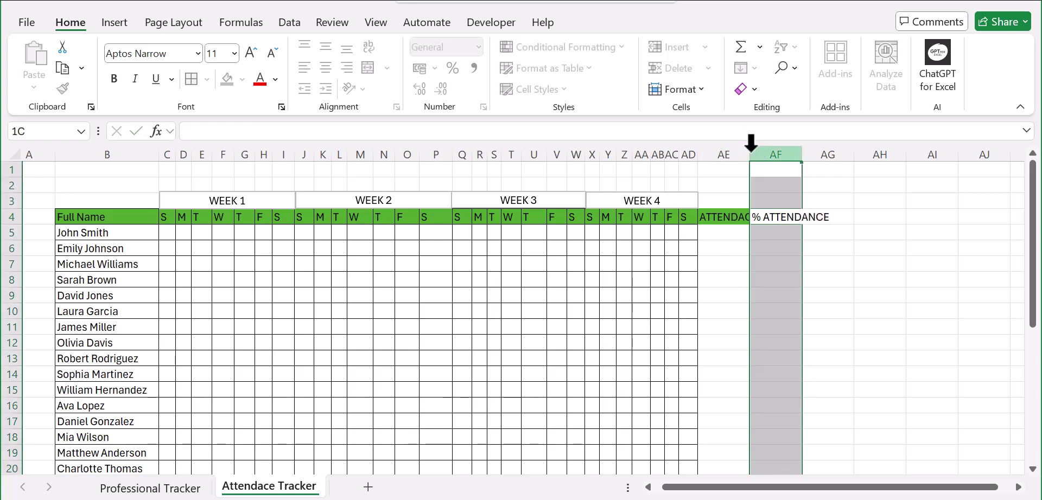
{"action": "left_click", "coordinate": [867, 185]}
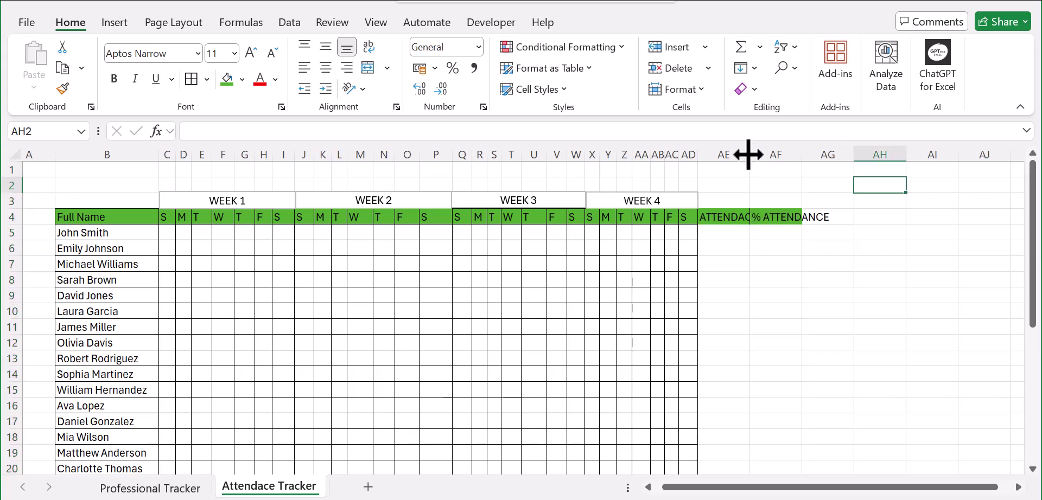
{"action": "double_click", "coordinate": [749, 154]}
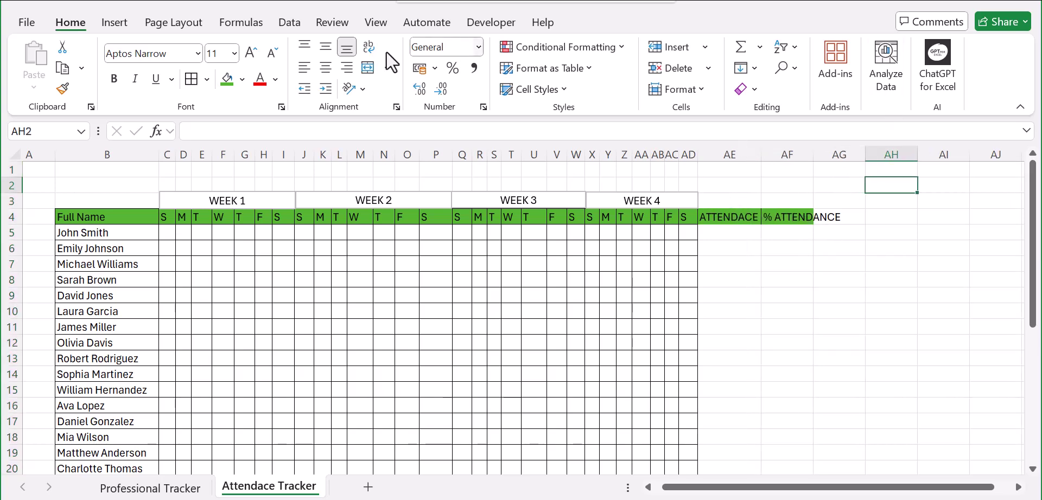
Step: Add a text box reading TOTALS in row 3, spanning columns AE and AF and starting where the WEEK 4 box ends
{"action": "left_click", "coordinate": [114, 23]}
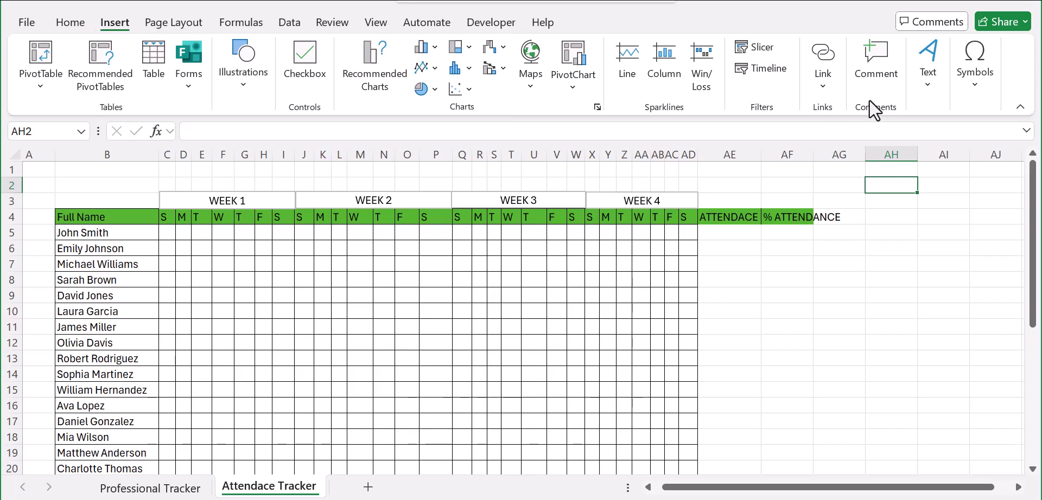
{"action": "left_click", "coordinate": [931, 76]}
{"action": "left_click", "coordinate": [863, 156]}
{"action": "left_click_drag", "start_coordinate": [698, 192], "coordinate": [813, 208]}
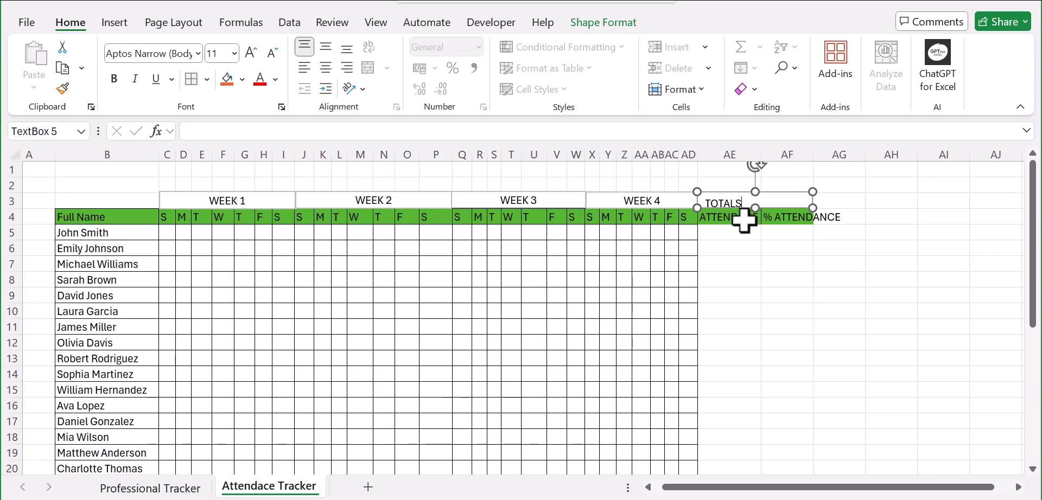
{"action": "left_click", "coordinate": [733, 294]}
Step: Centre the text horizontally and vertically in the TOTALS text box
{"action": "left_click", "coordinate": [739, 205]}
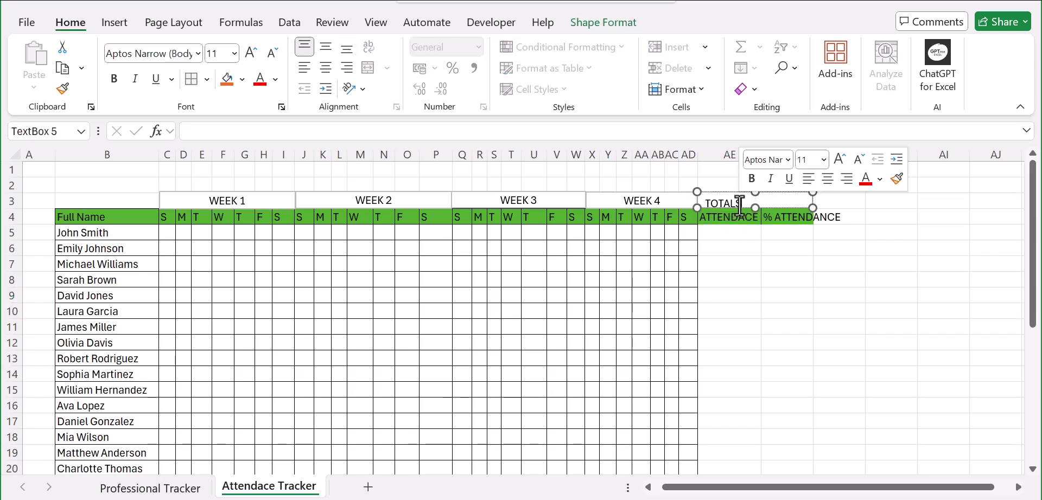
{"action": "left_click_drag", "start_coordinate": [740, 205], "coordinate": [712, 207]}
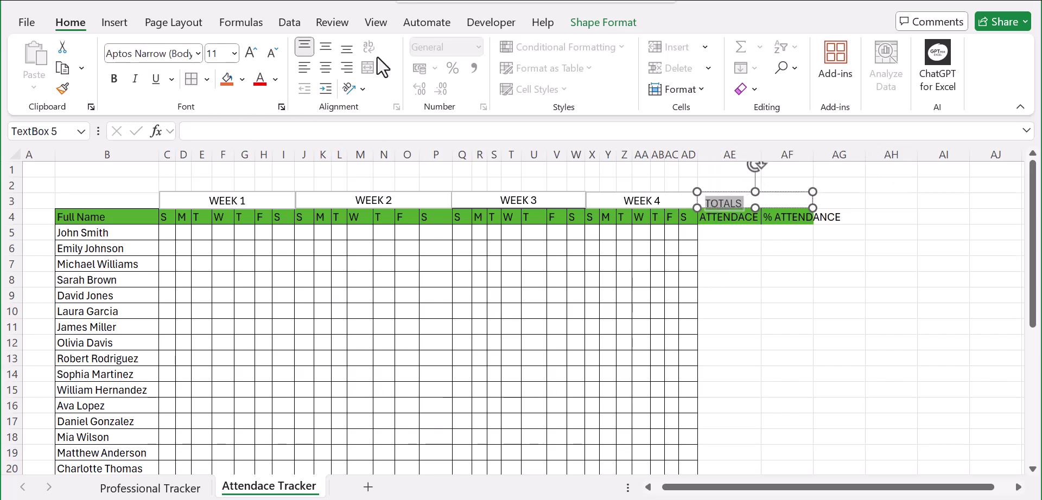
{"action": "left_click", "coordinate": [320, 70]}
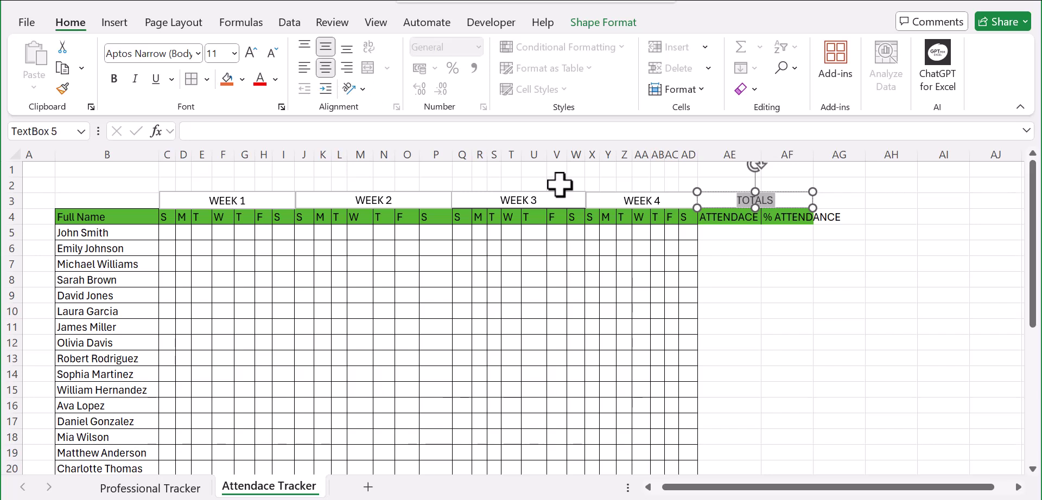
{"action": "left_click", "coordinate": [746, 313]}
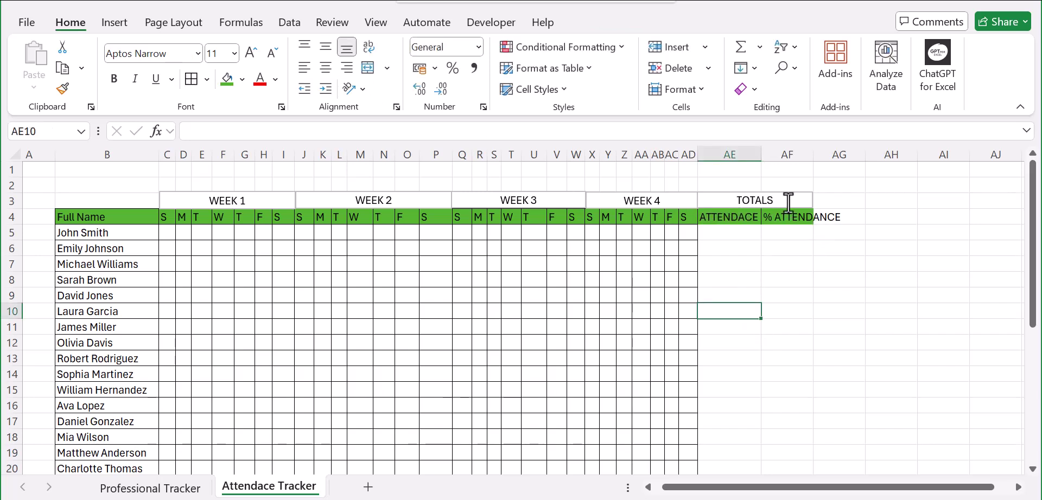
Step: Fit column AF to its heading and apply all borders to the range AE4:AF34
{"action": "double_click", "coordinate": [812, 154]}
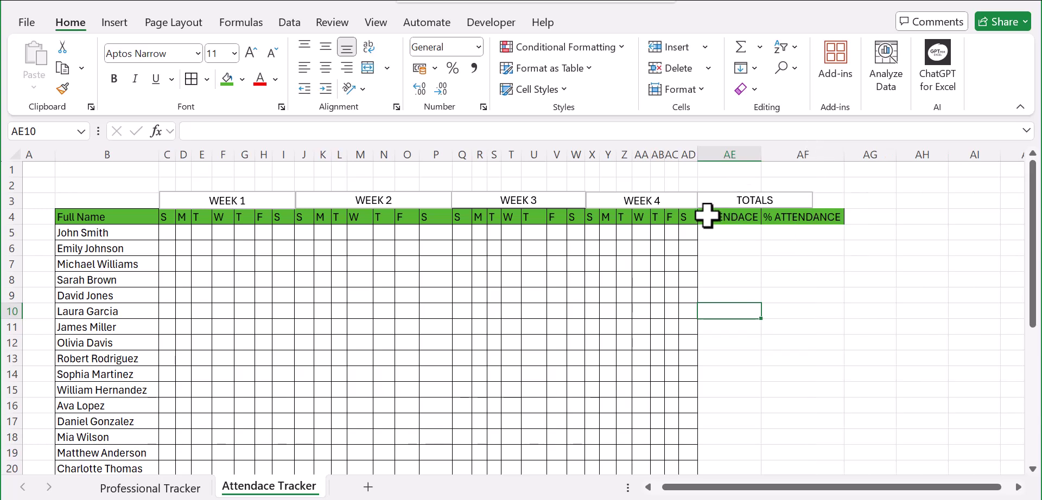
{"action": "left_click_drag", "start_coordinate": [706, 215], "coordinate": [784, 435]}
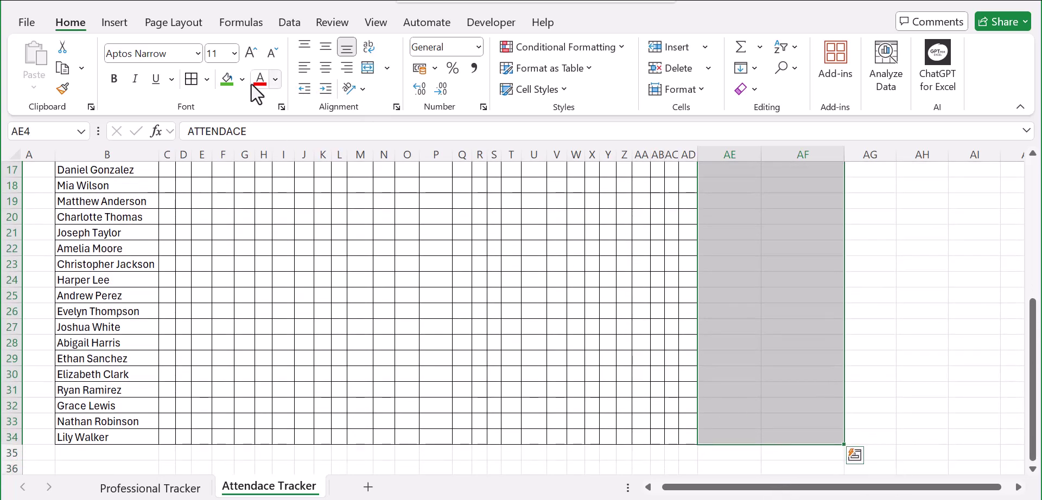
{"action": "left_click", "coordinate": [191, 81]}
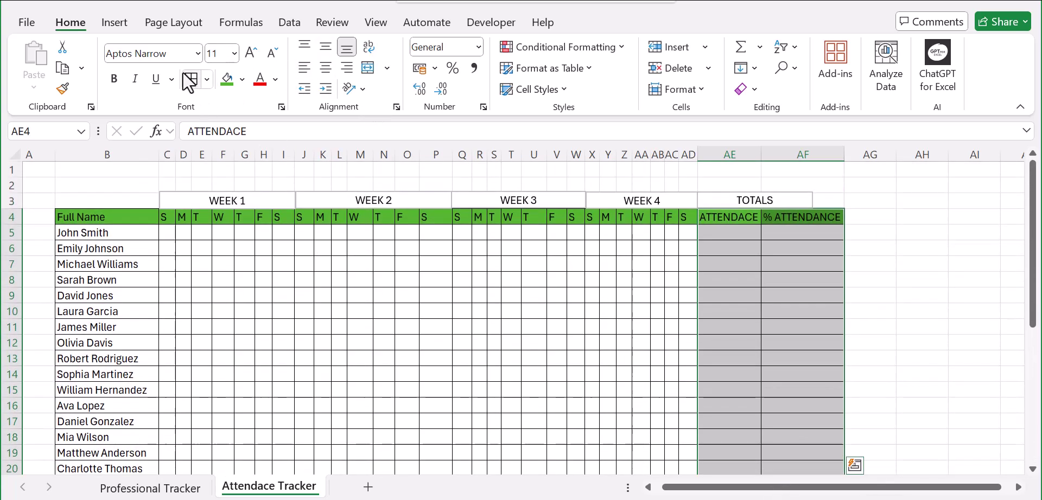
{"action": "left_click", "coordinate": [908, 372]}
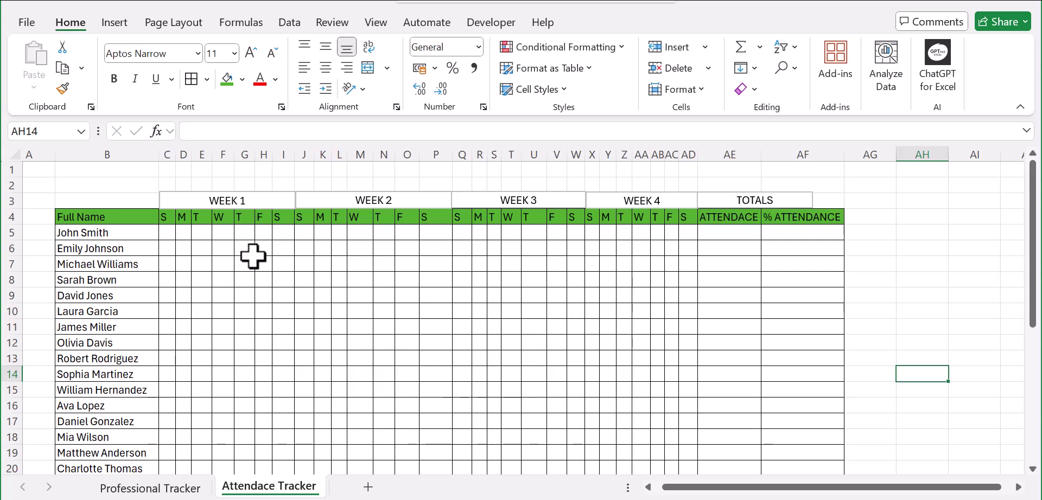
Step: Insert checkboxes in every weekday cell of the four weeks, range C5:AD34
{"action": "left_click_drag", "start_coordinate": [167, 231], "coordinate": [691, 436]}
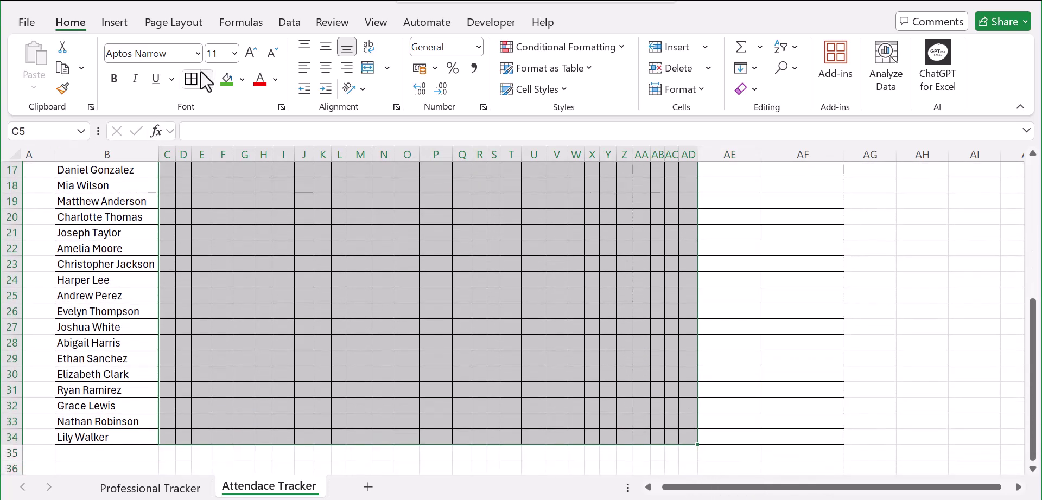
{"action": "left_click", "coordinate": [108, 23]}
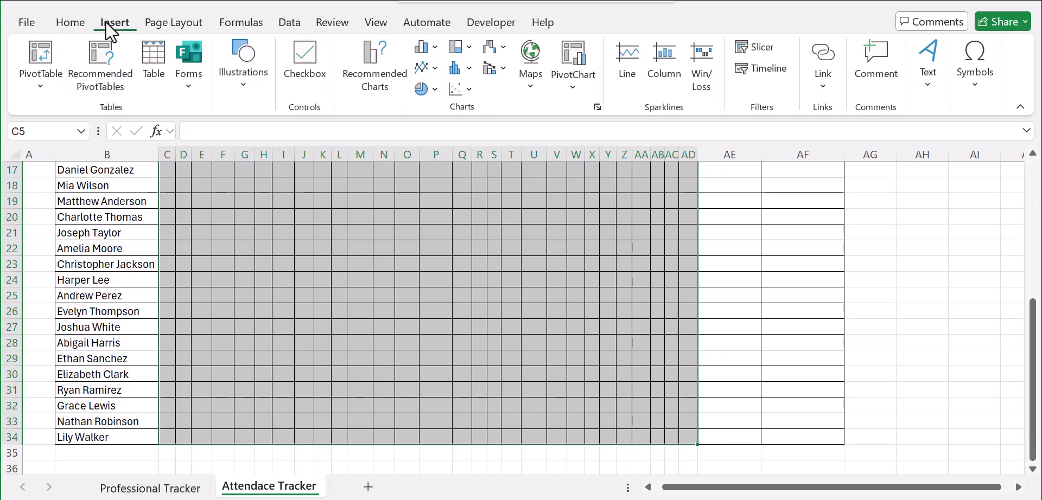
{"action": "left_click", "coordinate": [307, 59]}
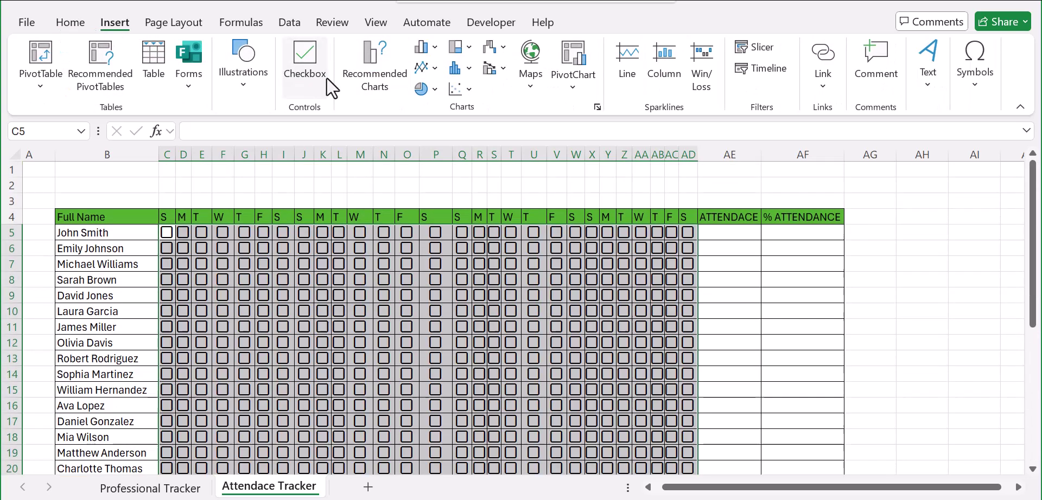
{"action": "scroll", "coordinate": [485, 285], "scroll_direction": "down", "scroll_amount": 6}
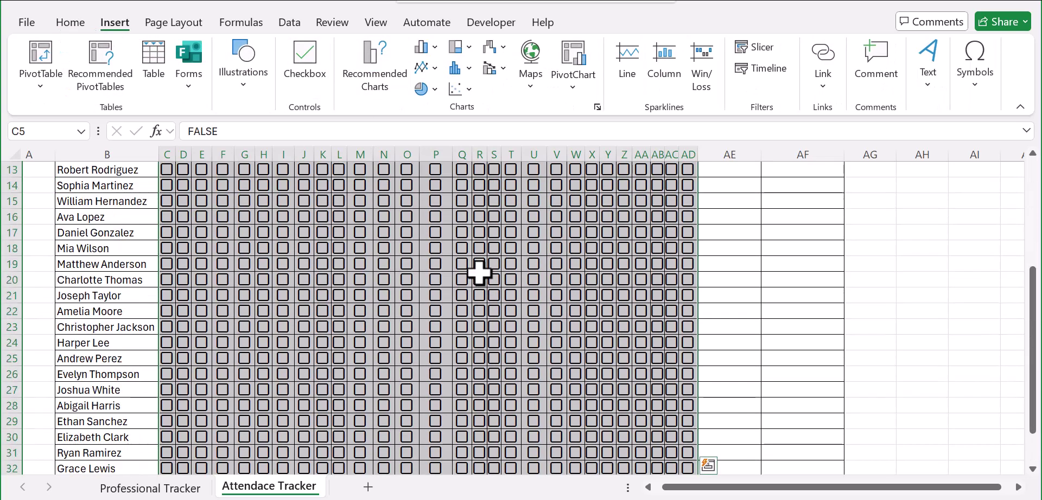
{"action": "scroll", "coordinate": [487, 293], "scroll_direction": "up", "scroll_amount": 4}
{"action": "scroll", "coordinate": [481, 276], "scroll_direction": "up", "scroll_amount": 2}
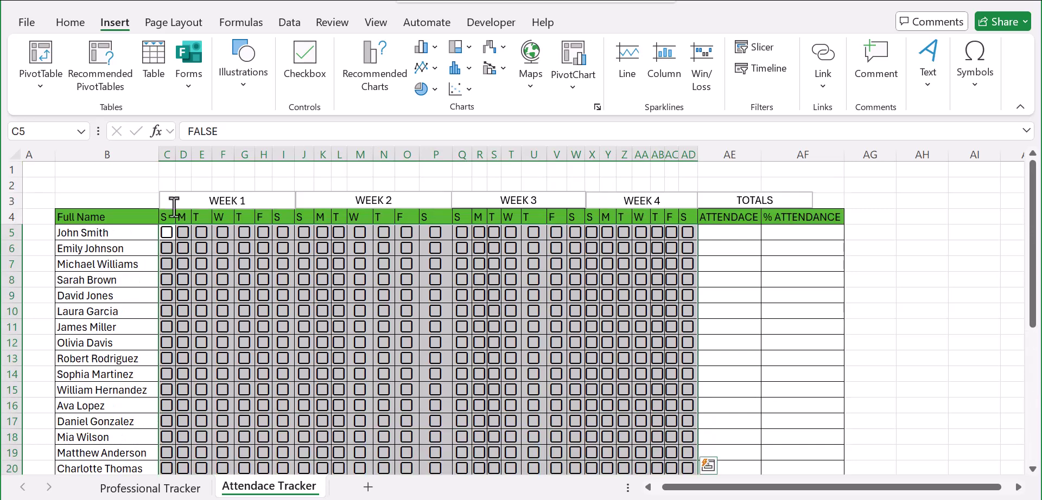
Step: Tick sample attendance checkboxes in cells H5 to K5 and K7 to N7
{"action": "left_click", "coordinate": [263, 233]}
{"action": "left_click", "coordinate": [283, 232]}
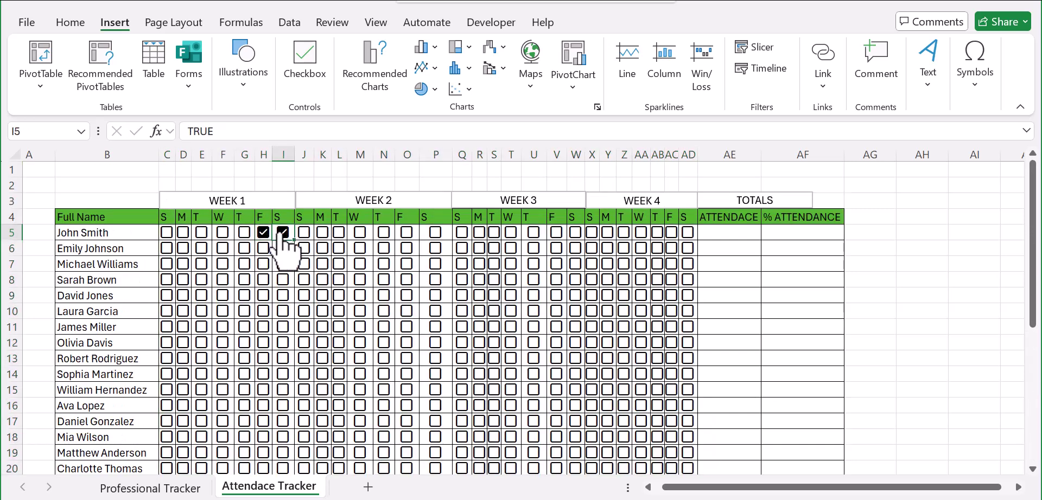
{"action": "left_click", "coordinate": [303, 233]}
{"action": "left_click", "coordinate": [323, 233]}
{"action": "left_click", "coordinate": [322, 264]}
{"action": "left_click", "coordinate": [338, 264]}
{"action": "left_click", "coordinate": [339, 264]}
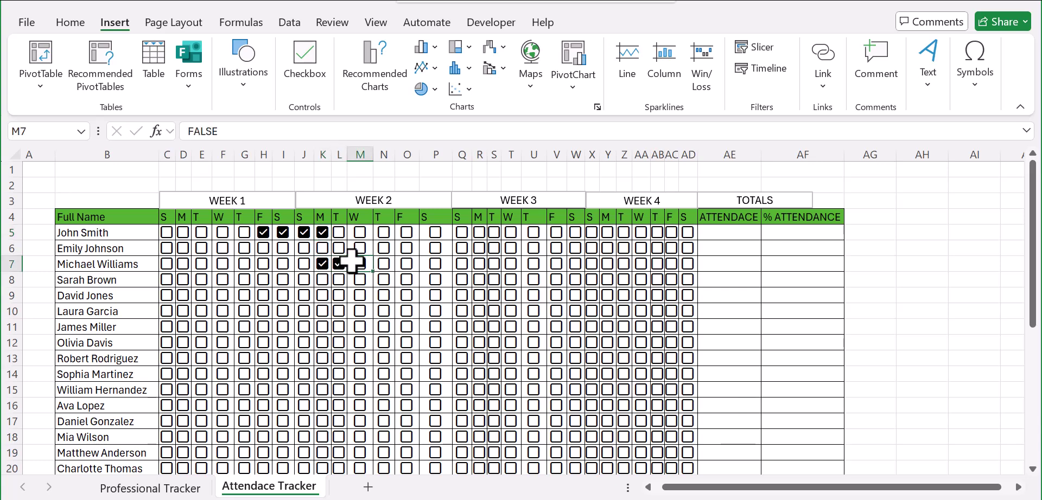
{"action": "left_click", "coordinate": [359, 264]}
{"action": "left_click", "coordinate": [384, 264]}
{"action": "scroll", "coordinate": [657, 342], "scroll_direction": "down", "scroll_amount": 2}
{"action": "scroll", "coordinate": [664, 350], "scroll_direction": "up", "scroll_amount": 2}
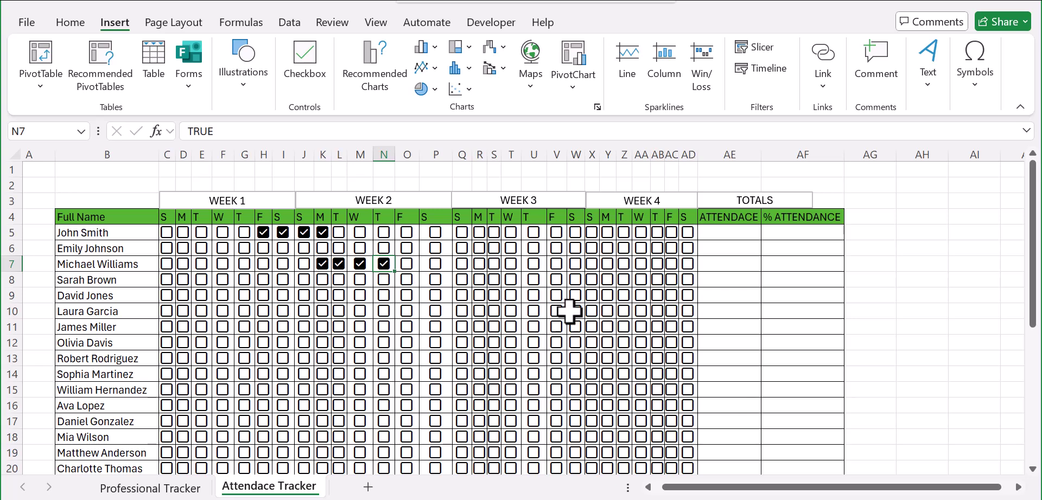
{"action": "scroll", "coordinate": [602, 239], "scroll_direction": "down", "scroll_amount": 3}
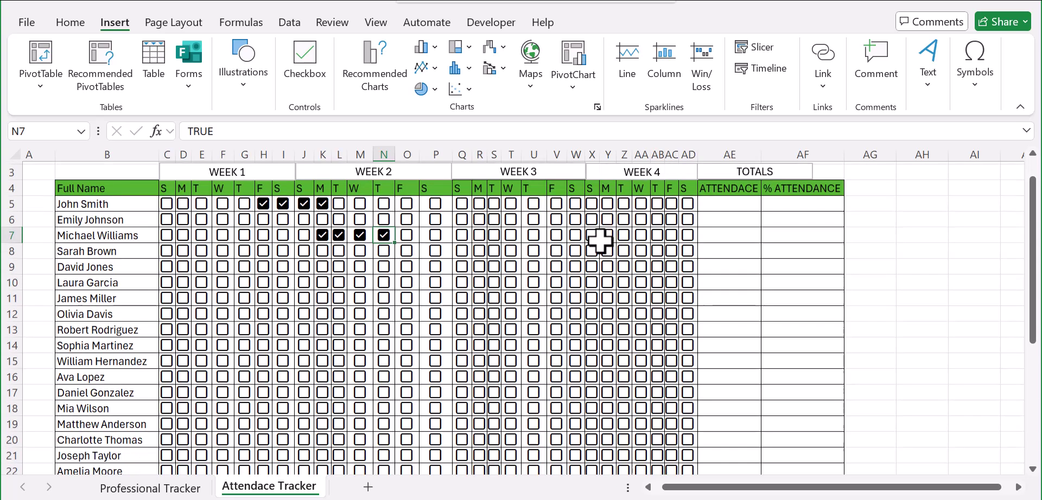
{"action": "scroll", "coordinate": [603, 239], "scroll_direction": "up", "scroll_amount": 3}
{"action": "scroll", "coordinate": [667, 291], "scroll_direction": "down", "scroll_amount": 2}
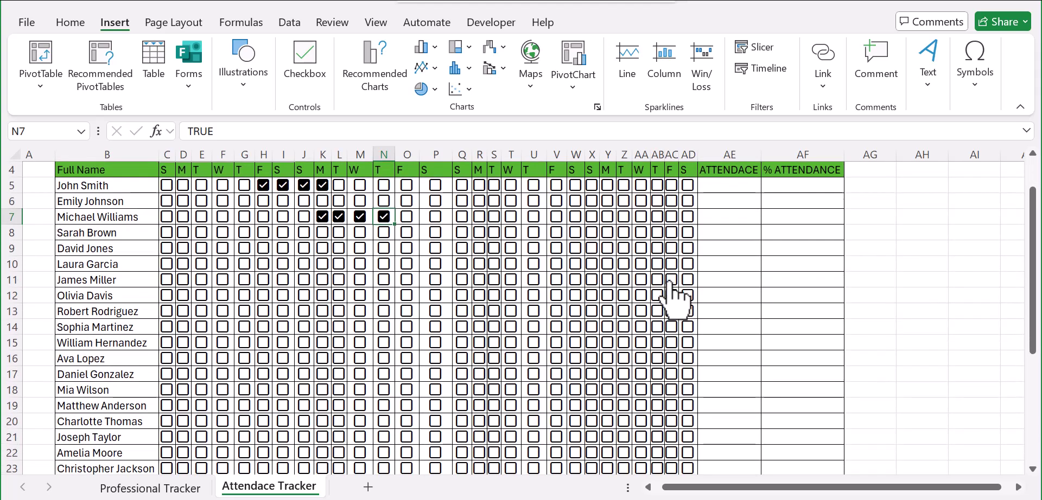
{"action": "scroll", "coordinate": [716, 206], "scroll_direction": "up", "scroll_amount": 2}
Step: Enter the formula =COUNTIF(C5:AD5,TRUE) in cell AE5 to count the first person's ticked days
{"action": "left_click", "coordinate": [728, 233]}
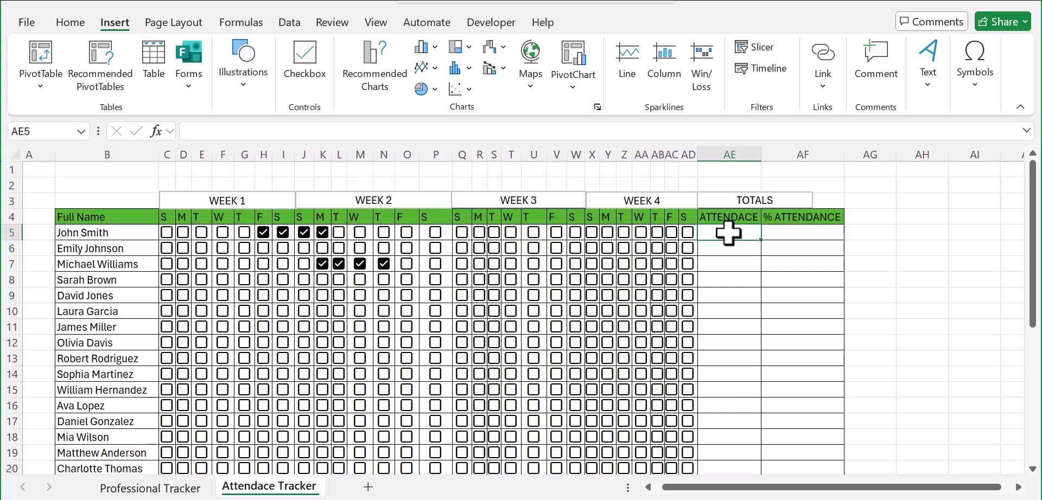
{"action": "type", "text": "="}
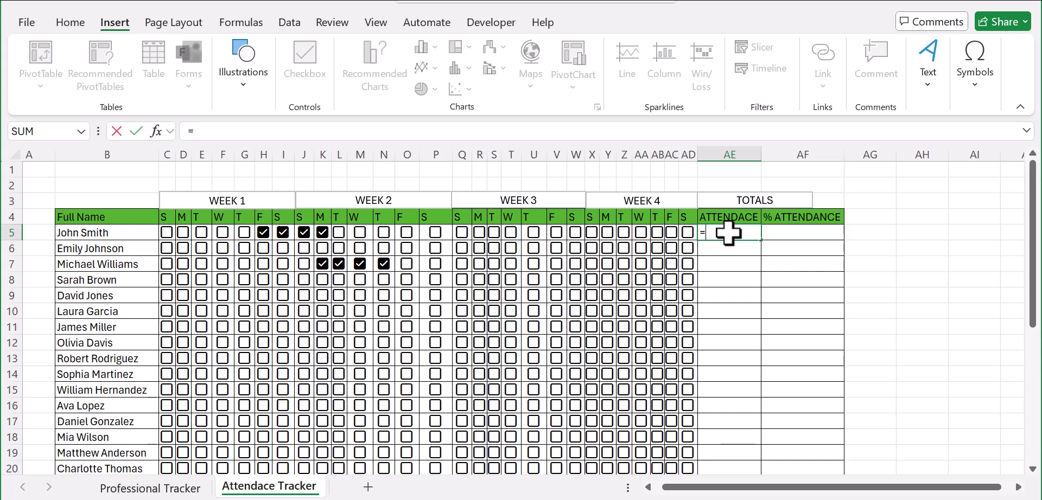
{"action": "type", "text": "COU"}
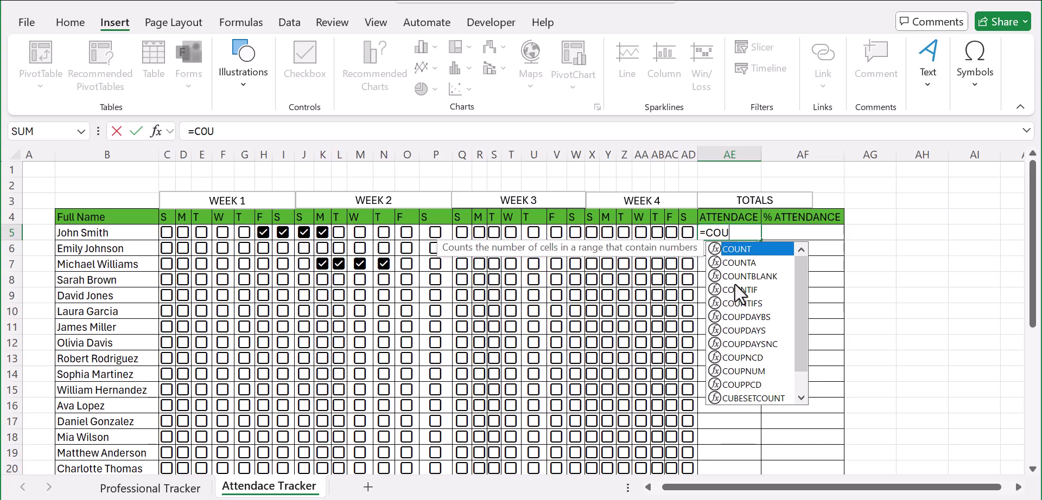
{"action": "left_click", "coordinate": [734, 286]}
{"action": "double_click", "coordinate": [733, 286]}
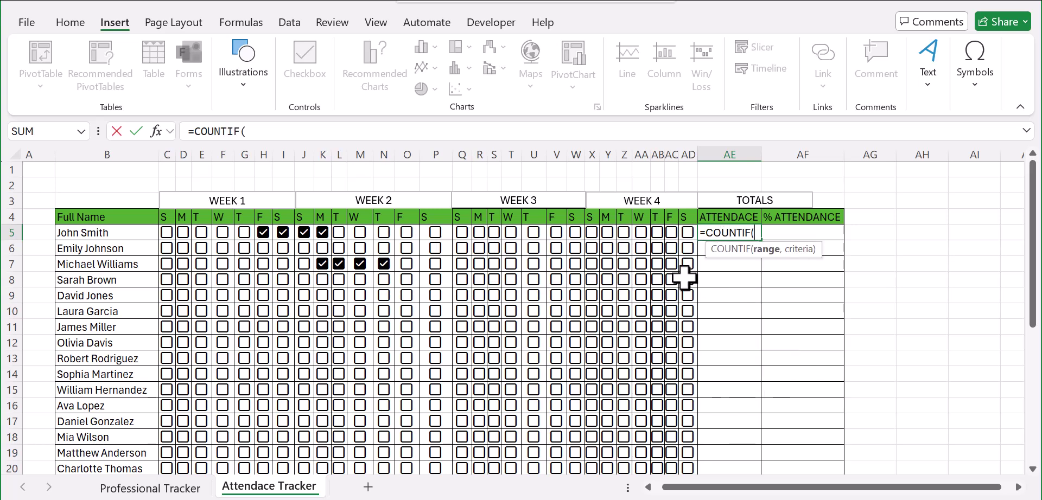
{"action": "left_click_drag", "start_coordinate": [163, 233], "coordinate": [690, 232]}
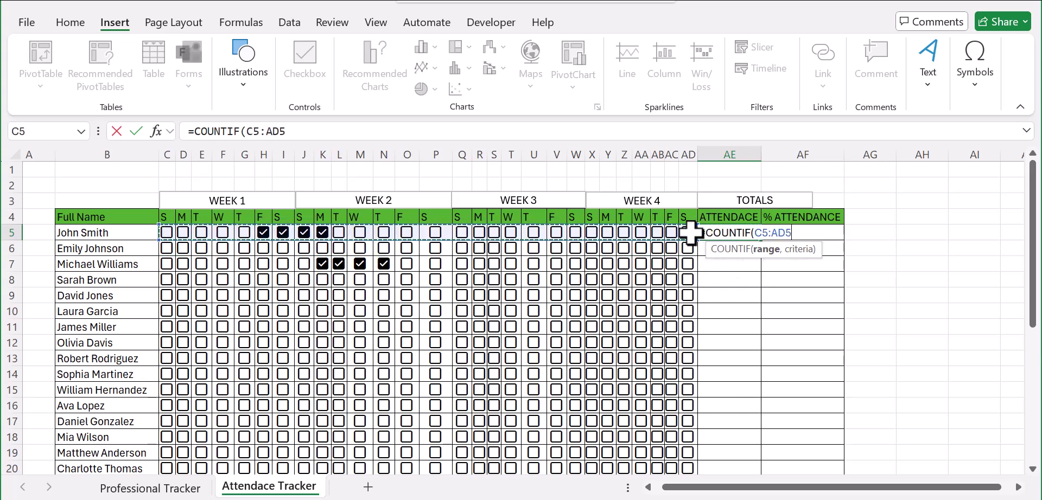
{"action": "type", "text": ","}
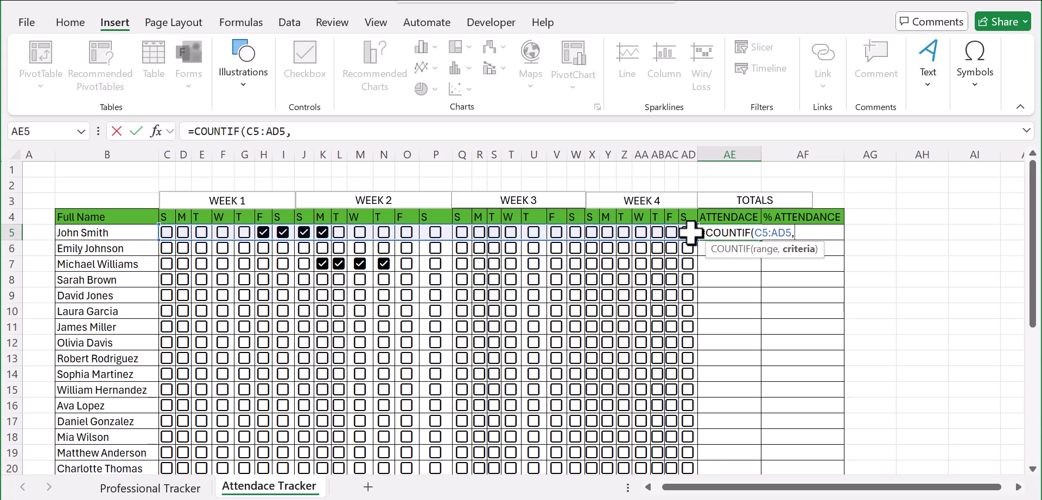
{"action": "type", "text": "TRUE"}
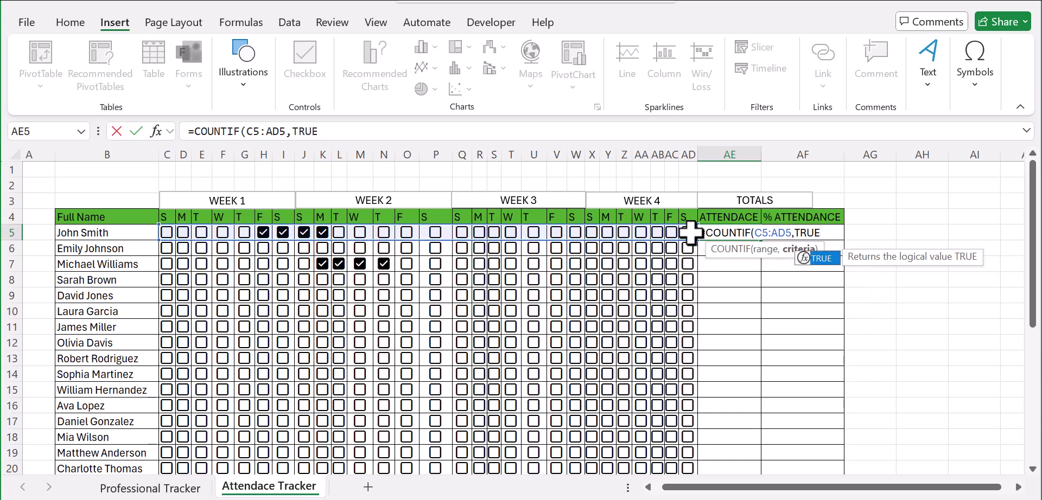
{"action": "type", "text": ")"}
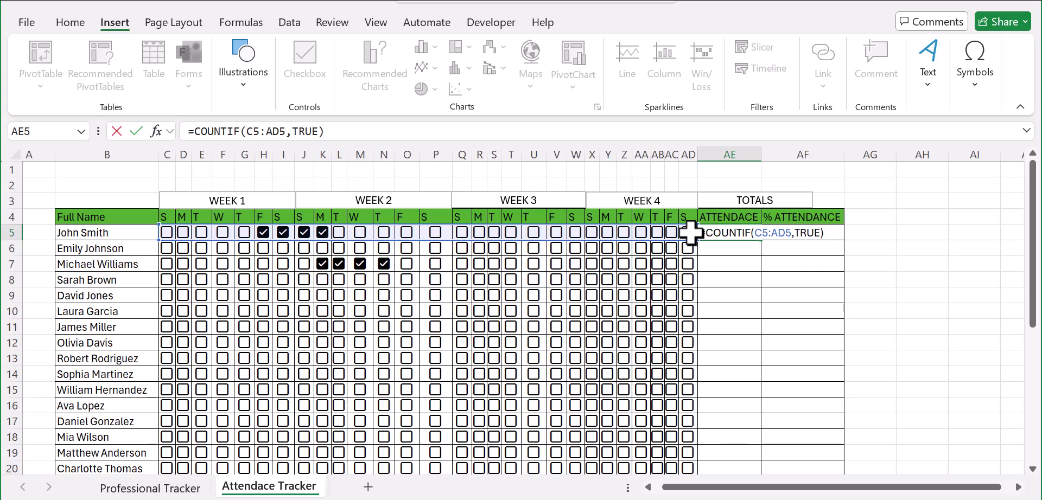
{"action": "key", "text": "Return"}
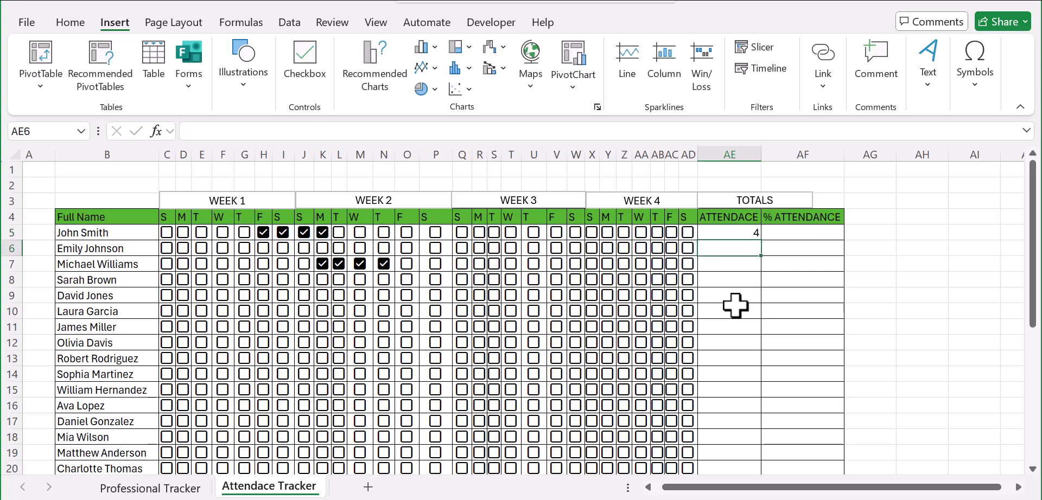
Step: Copy the attendance count formula from AE5 down the column to AE34
{"action": "left_click", "coordinate": [744, 233]}
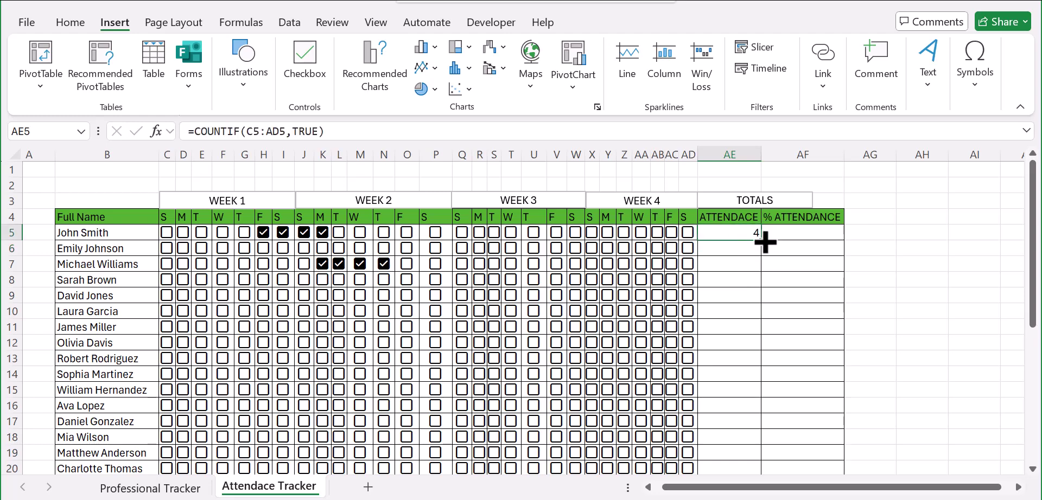
{"action": "left_click_drag", "start_coordinate": [761, 242], "coordinate": [749, 423]}
{"action": "scroll", "coordinate": [754, 380], "scroll_direction": "up", "scroll_amount": 6}
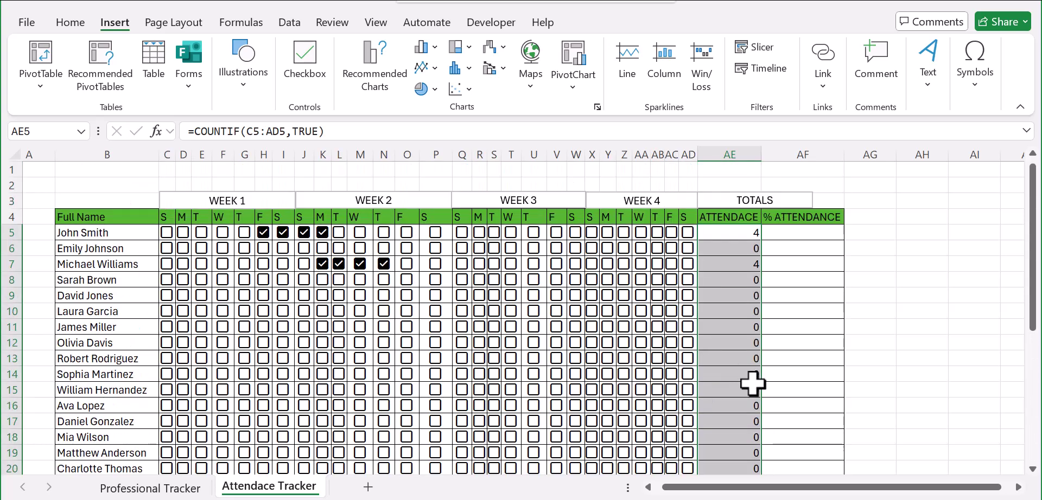
Step: Tick sample attendance checkboxes in cells Y11, W11, V11, V12 and V13
{"action": "left_click", "coordinate": [607, 326]}
{"action": "left_click", "coordinate": [575, 326]}
{"action": "left_click", "coordinate": [556, 326]}
{"action": "left_click", "coordinate": [555, 342]}
{"action": "left_click", "coordinate": [556, 358]}
{"action": "scroll", "coordinate": [708, 383], "scroll_direction": "down", "scroll_amount": 2}
{"action": "scroll", "coordinate": [708, 377], "scroll_direction": "up", "scroll_amount": 2}
{"action": "scroll", "coordinate": [703, 375], "scroll_direction": "down", "scroll_amount": 2}
{"action": "scroll", "coordinate": [702, 375], "scroll_direction": "up", "scroll_amount": 2}
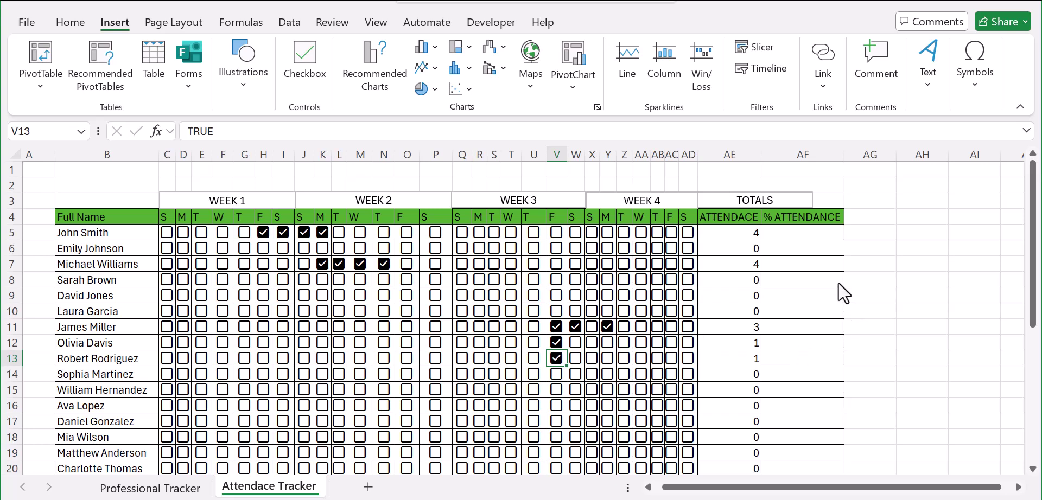
Step: Enter the formula =AE5/COUNTA(C5:AD5) in cell AF5 to calculate the first person's attendance rate
{"action": "left_click", "coordinate": [783, 231]}
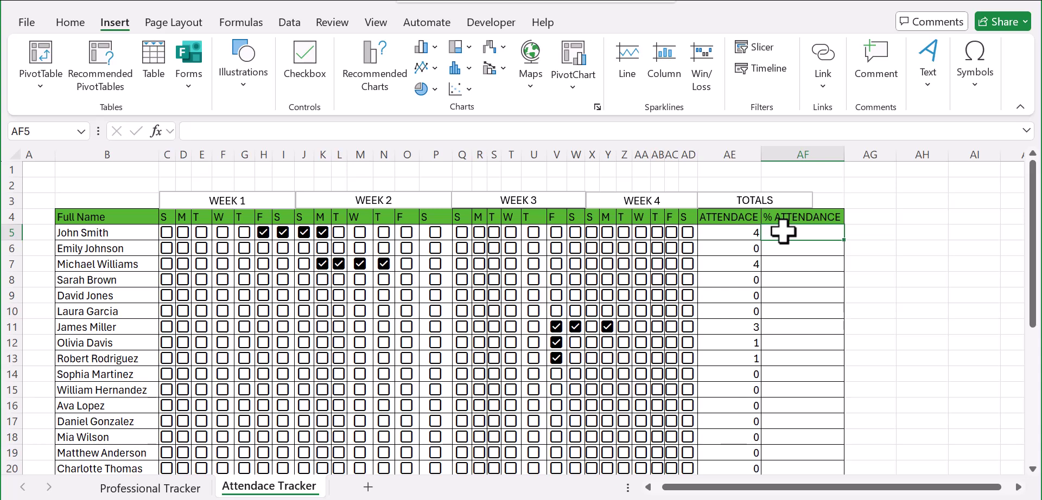
{"action": "type", "text": "="}
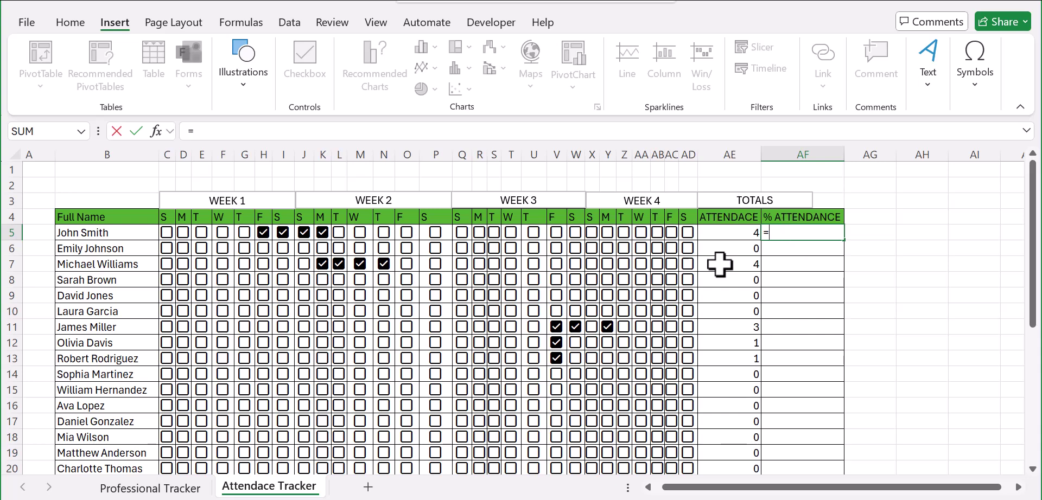
{"action": "left_click", "coordinate": [736, 233]}
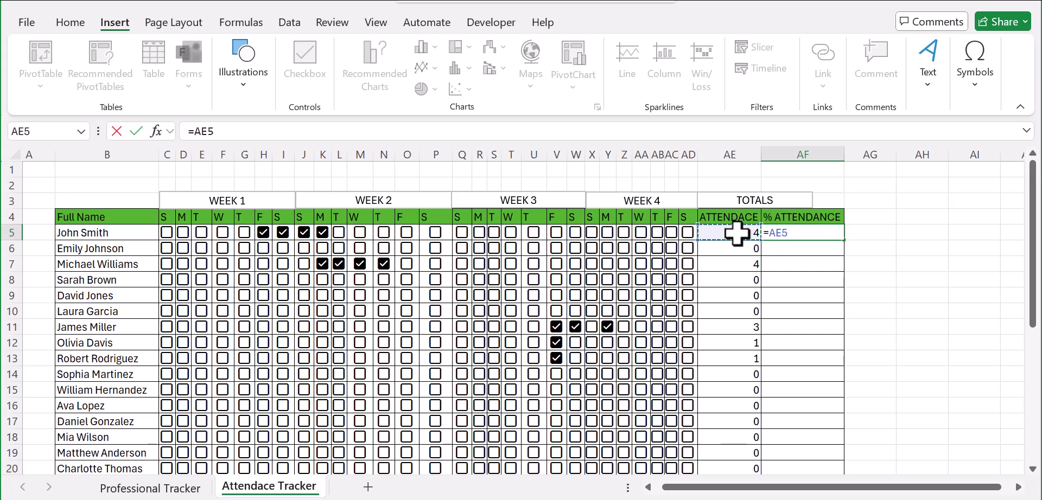
{"action": "type", "text": "/CO"}
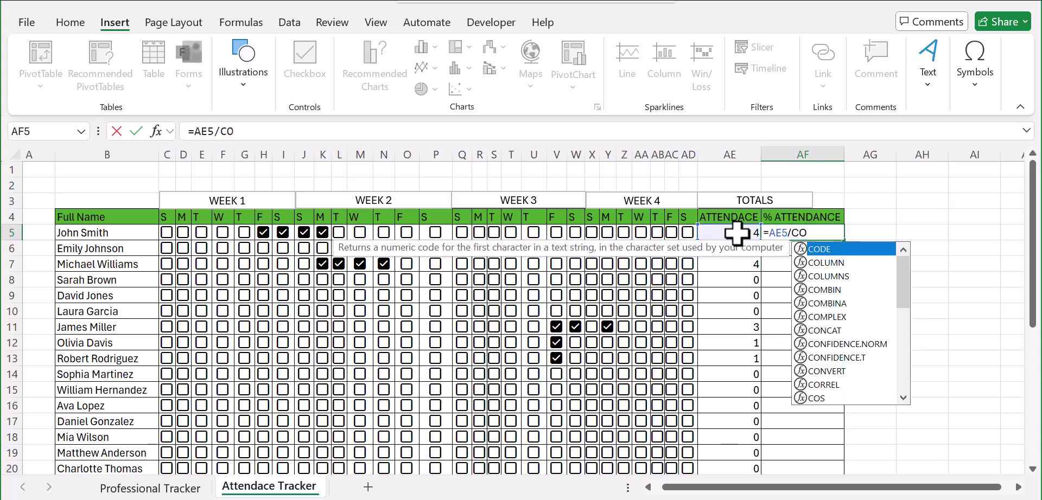
{"action": "type", "text": "UN"}
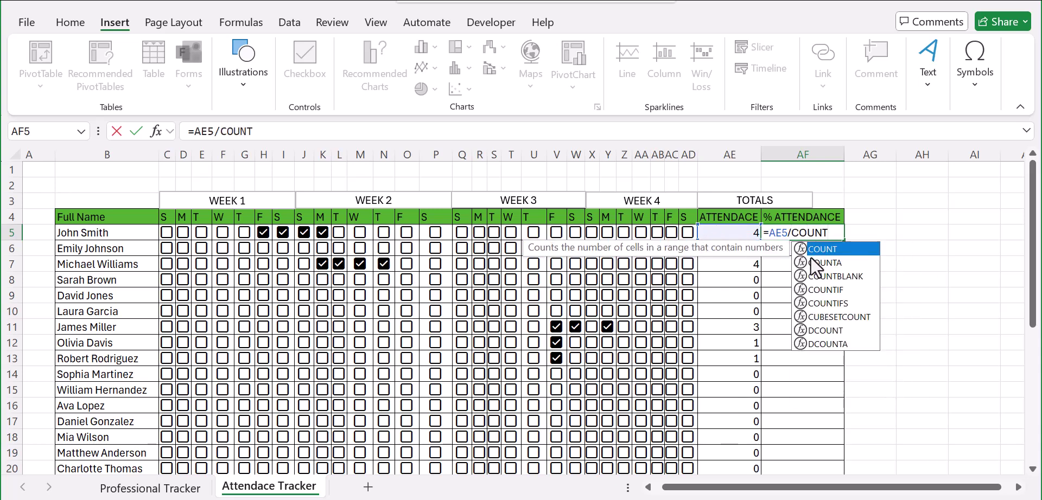
{"action": "type", "text": "T"}
{"action": "left_click", "coordinate": [825, 264]}
{"action": "double_click", "coordinate": [826, 264]}
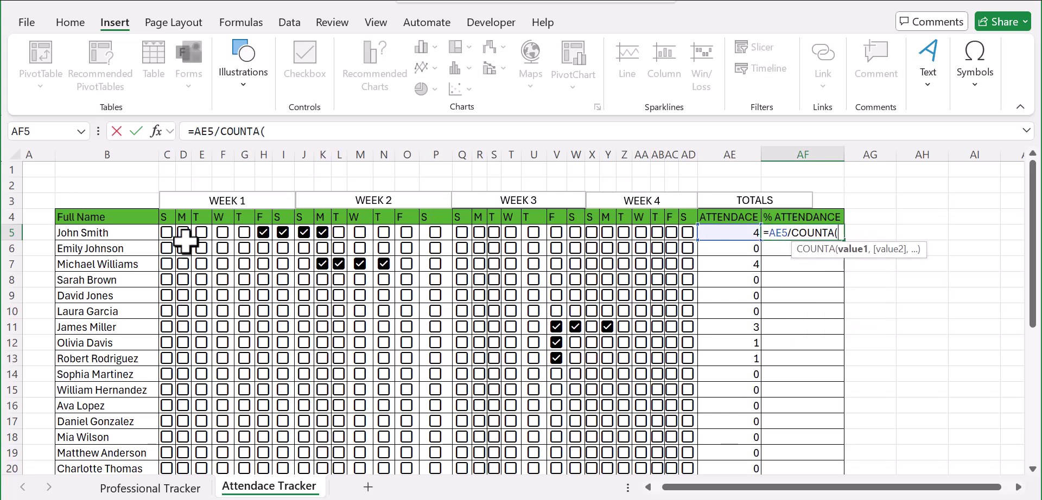
{"action": "left_click_drag", "start_coordinate": [162, 232], "coordinate": [691, 232]}
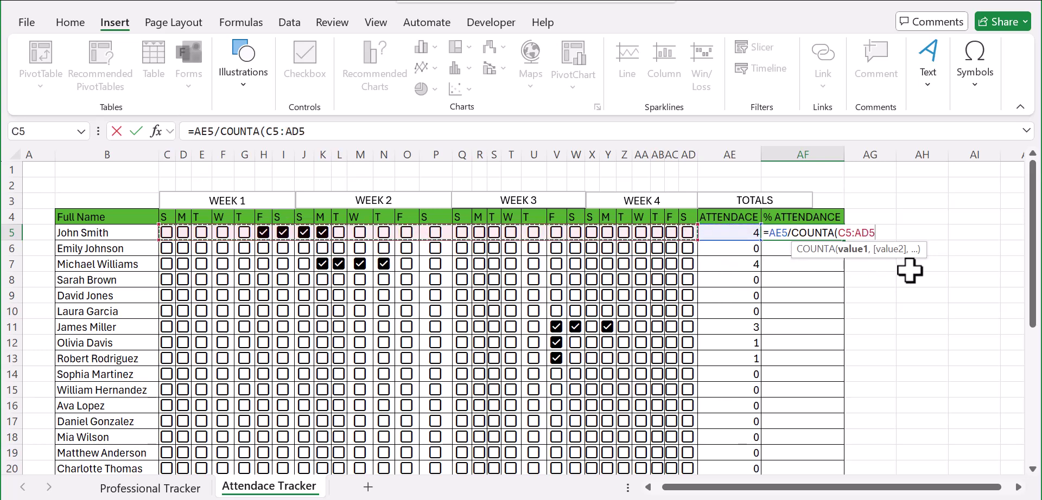
{"action": "type", "text": ")"}
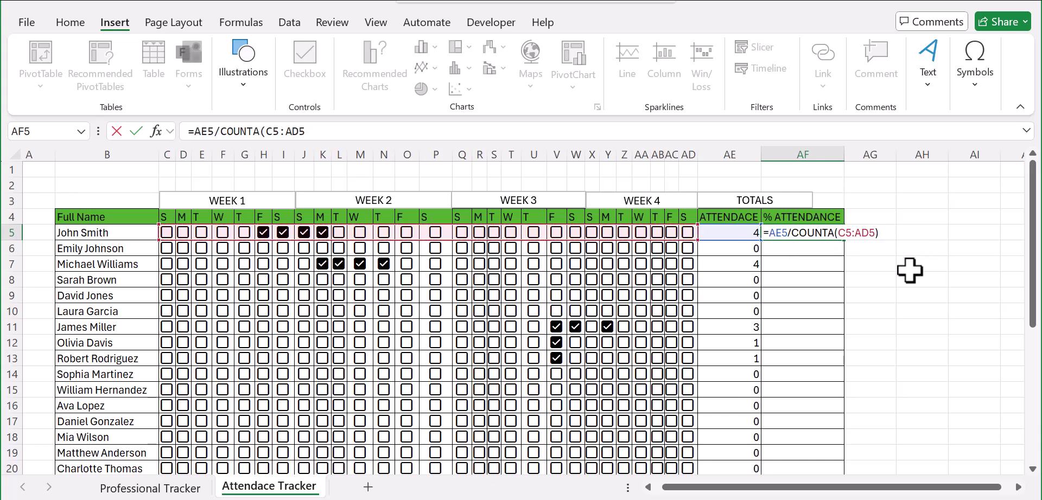
{"action": "key", "text": "Return"}
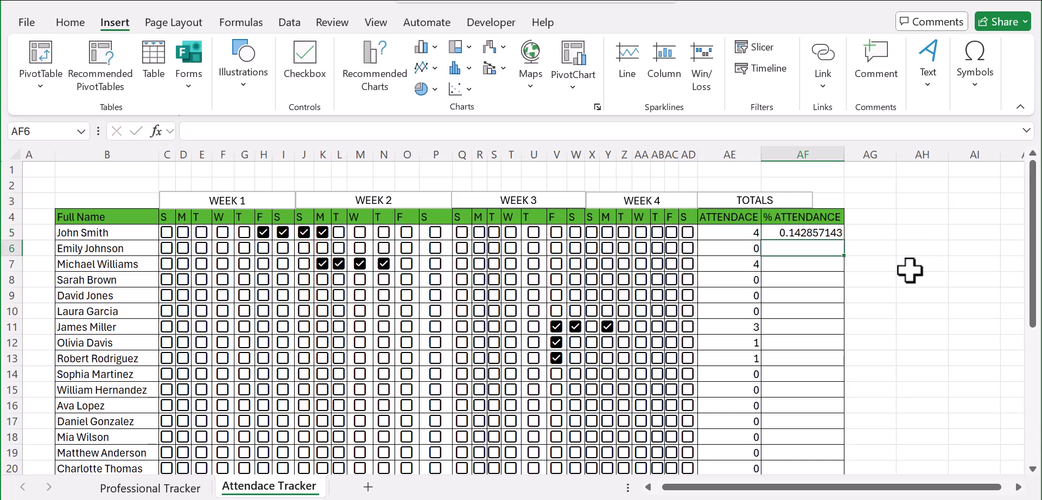
Step: Format the attendance rate in cell AF5 as a percentage
{"action": "left_click", "coordinate": [809, 232]}
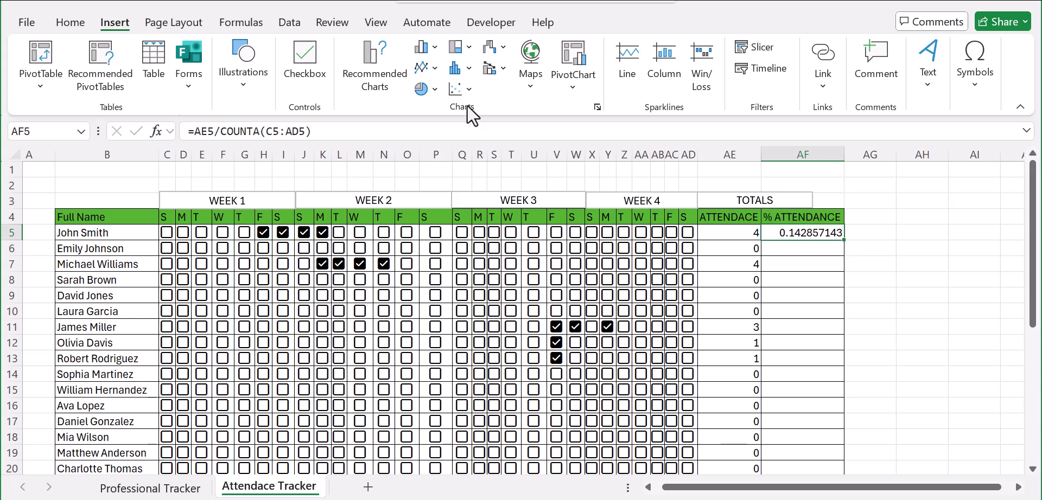
{"action": "left_click", "coordinate": [69, 22]}
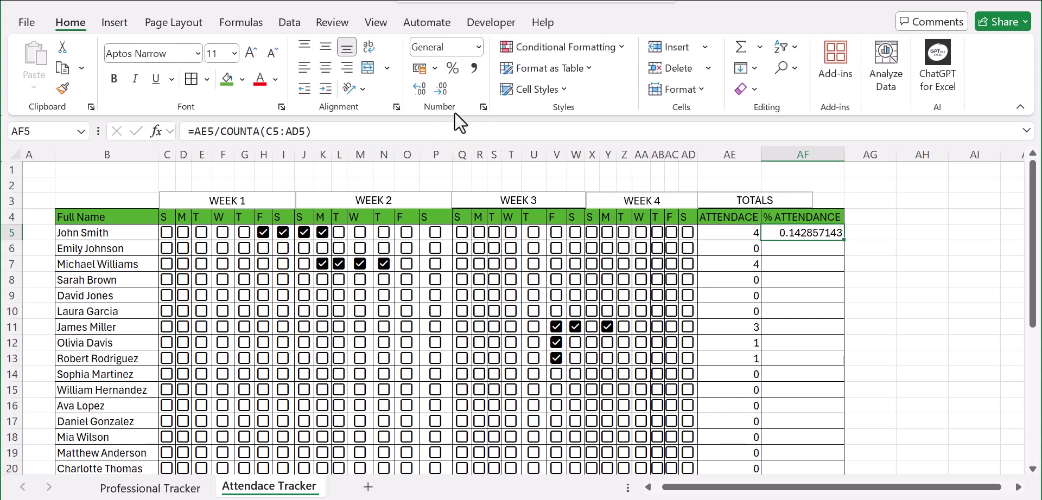
{"action": "left_click", "coordinate": [452, 68]}
{"action": "left_click", "coordinate": [914, 247]}
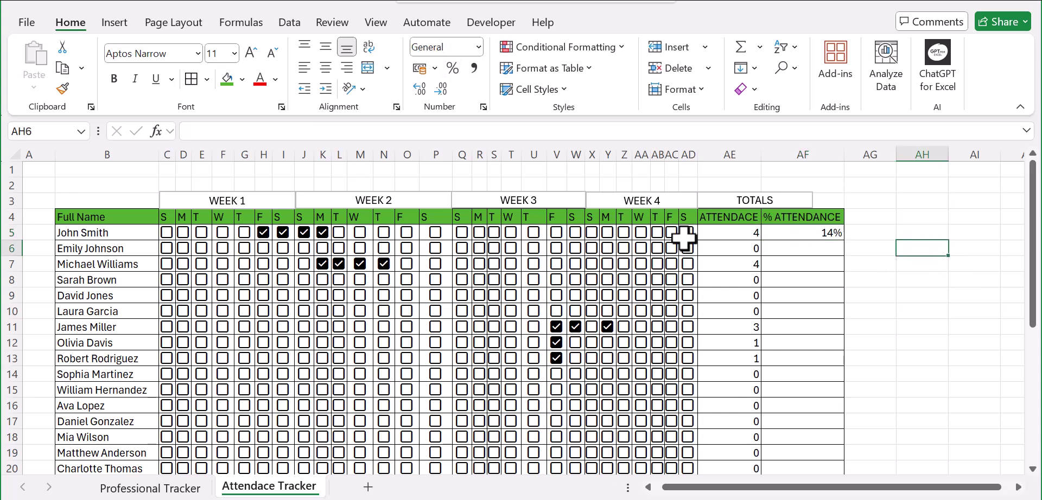
Step: Copy the percentage formula from AF5 down the column to AF34 and check the filled rows
{"action": "left_click", "coordinate": [826, 233]}
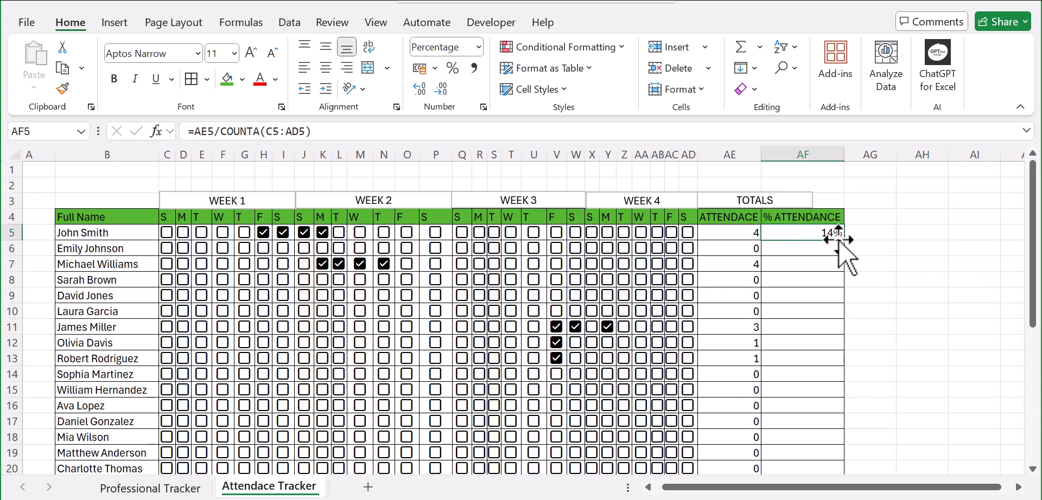
{"action": "left_click_drag", "start_coordinate": [842, 243], "coordinate": [825, 442]}
{"action": "scroll", "coordinate": [784, 288], "scroll_direction": "up", "scroll_amount": 5}
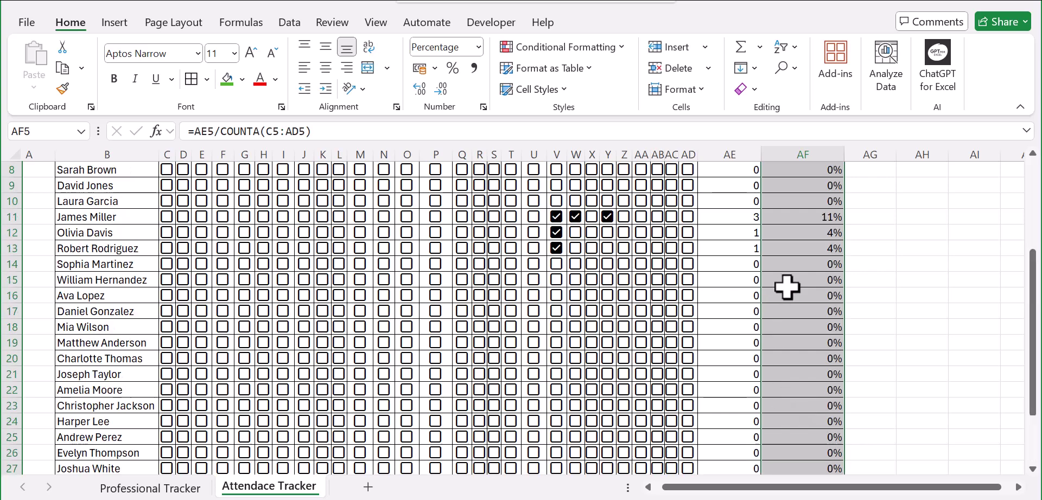
{"action": "scroll", "coordinate": [621, 356], "scroll_direction": "down", "scroll_amount": 3}
{"action": "scroll", "coordinate": [617, 349], "scroll_direction": "up", "scroll_amount": 3}
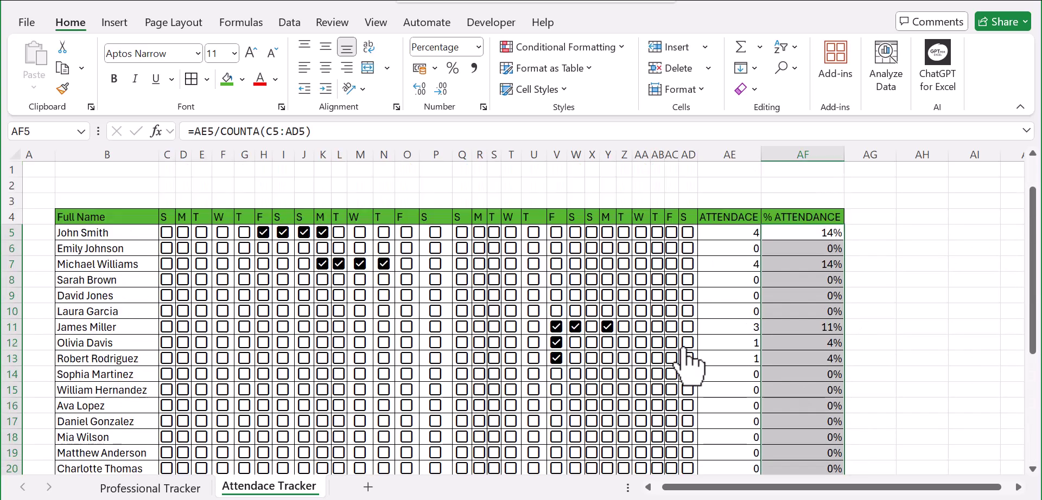
{"action": "scroll", "coordinate": [849, 255], "scroll_direction": "down", "scroll_amount": 2}
{"action": "scroll", "coordinate": [456, 256], "scroll_direction": "up", "scroll_amount": 2}
{"action": "left_click", "coordinate": [941, 252]}
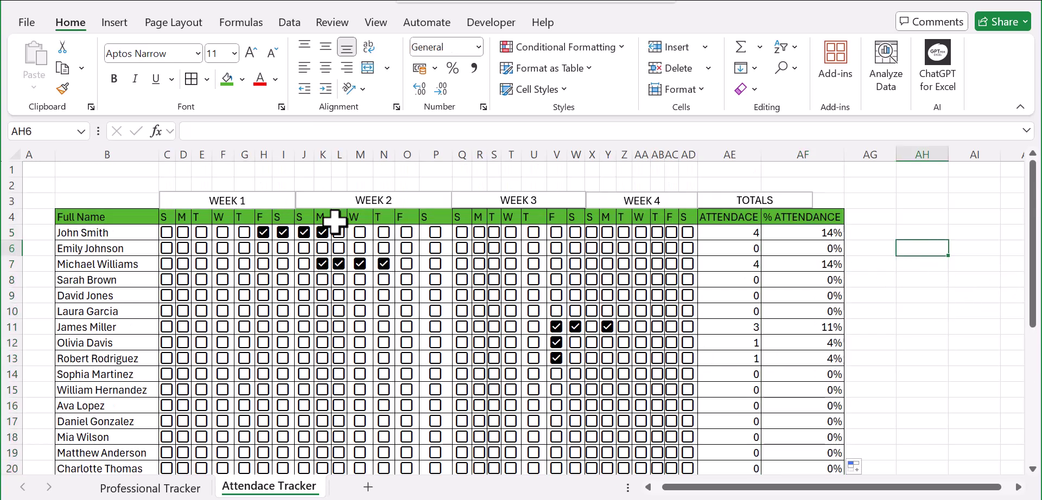
Step: Add an Equal To conditional formatting rule to C5:AD34 that shows TRUE cells in Green Fill with Dark Green Text
{"action": "left_click_drag", "start_coordinate": [166, 232], "coordinate": [698, 453]}
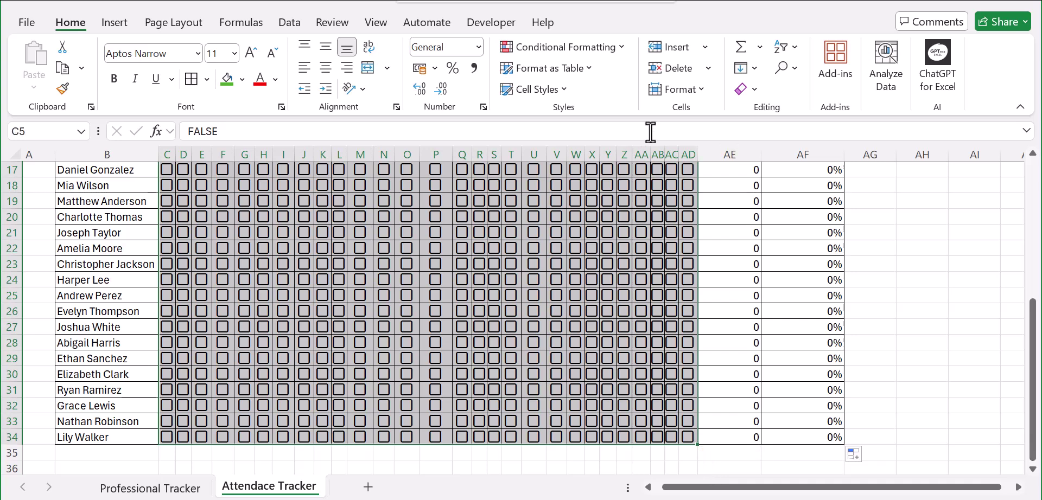
{"action": "left_click", "coordinate": [621, 49]}
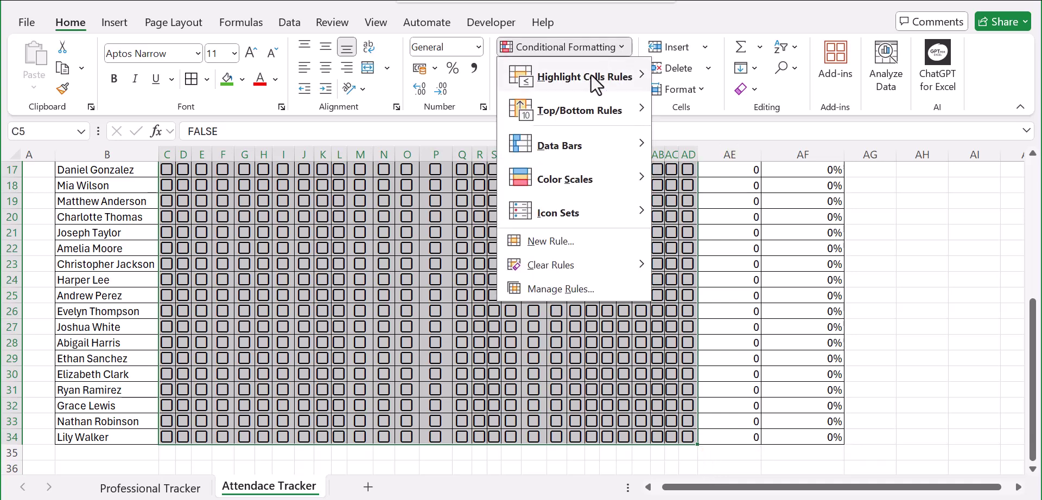
{"action": "mouse_move", "coordinate": [583, 80]}
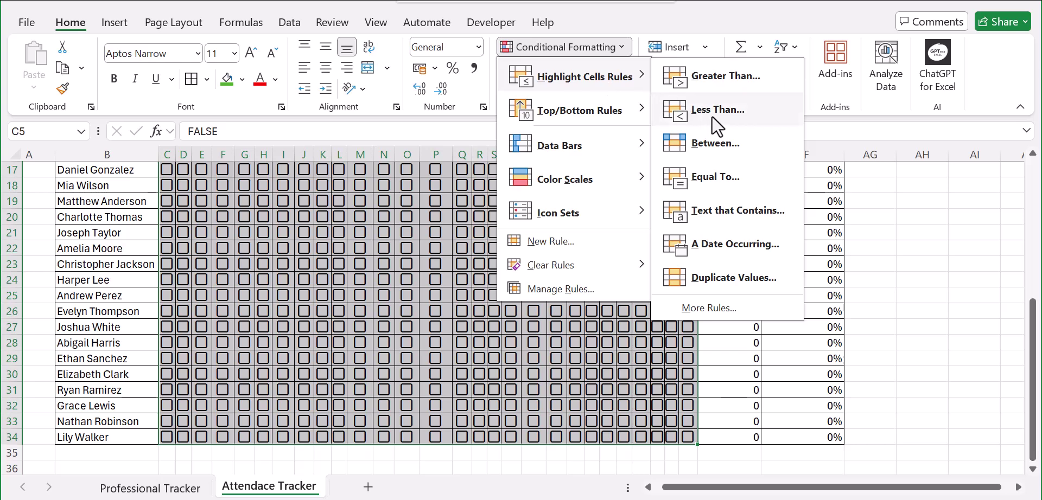
{"action": "left_click", "coordinate": [731, 183]}
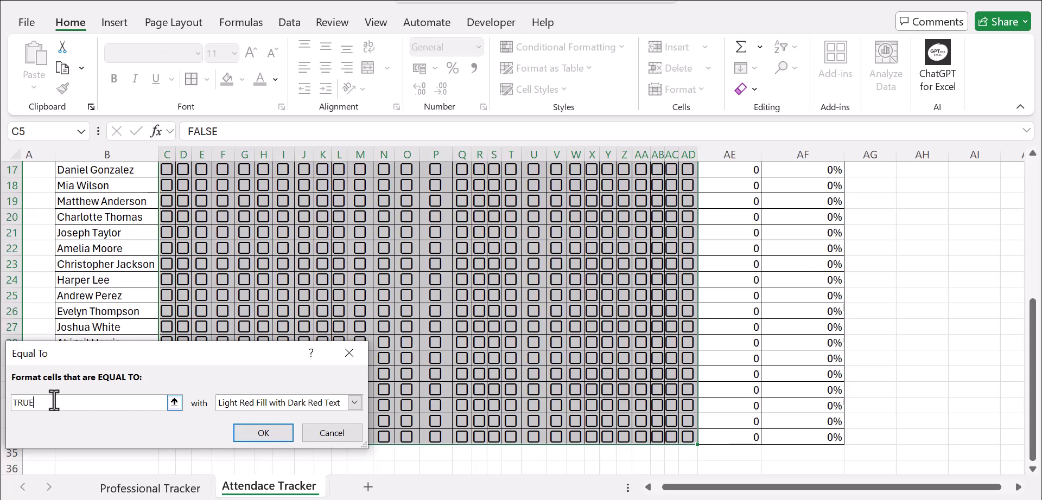
{"action": "type", "text": "TRUE"}
{"action": "left_click", "coordinate": [356, 403]}
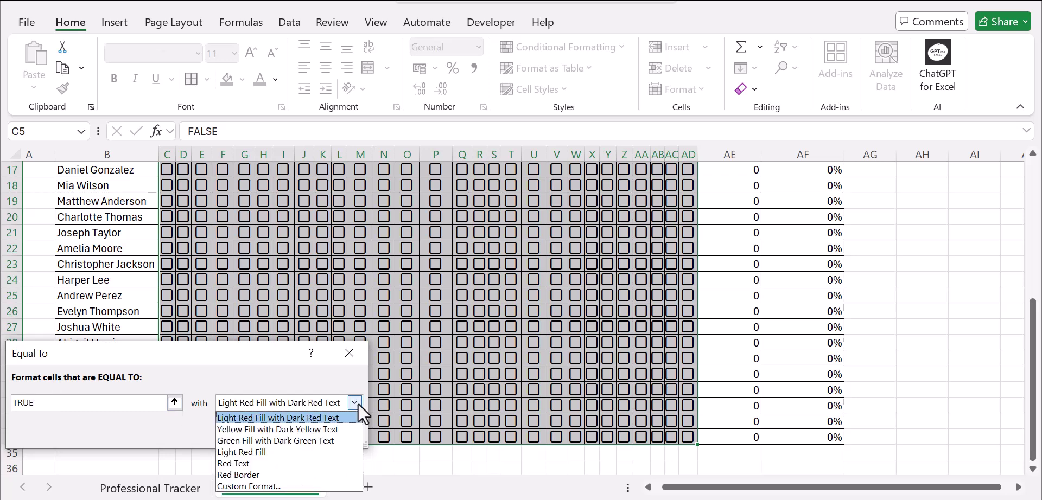
{"action": "left_click", "coordinate": [304, 439]}
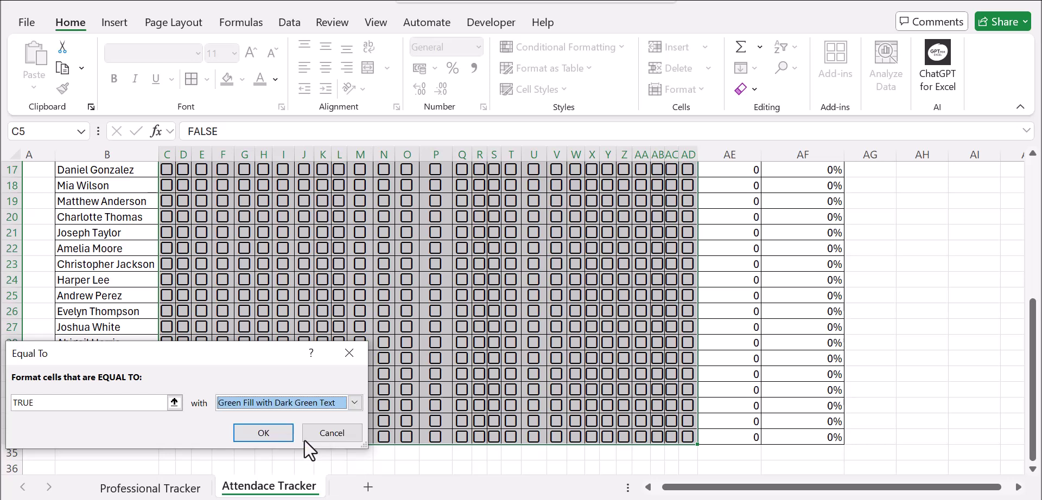
{"action": "left_click", "coordinate": [261, 432]}
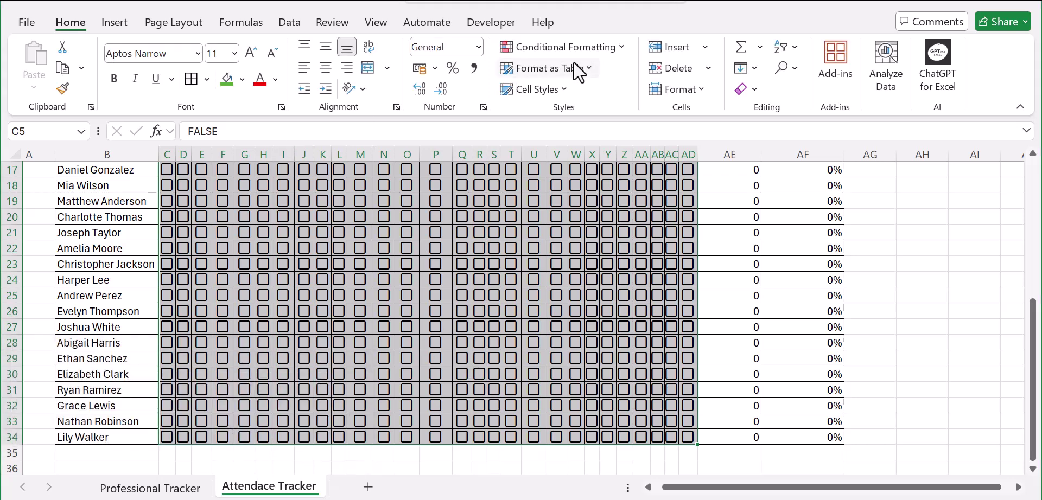
Step: Add an Equal To conditional formatting rule to C5:AD34 that shows FALSE cells in Light Red Fill with Dark Red Text
{"action": "left_click", "coordinate": [620, 44]}
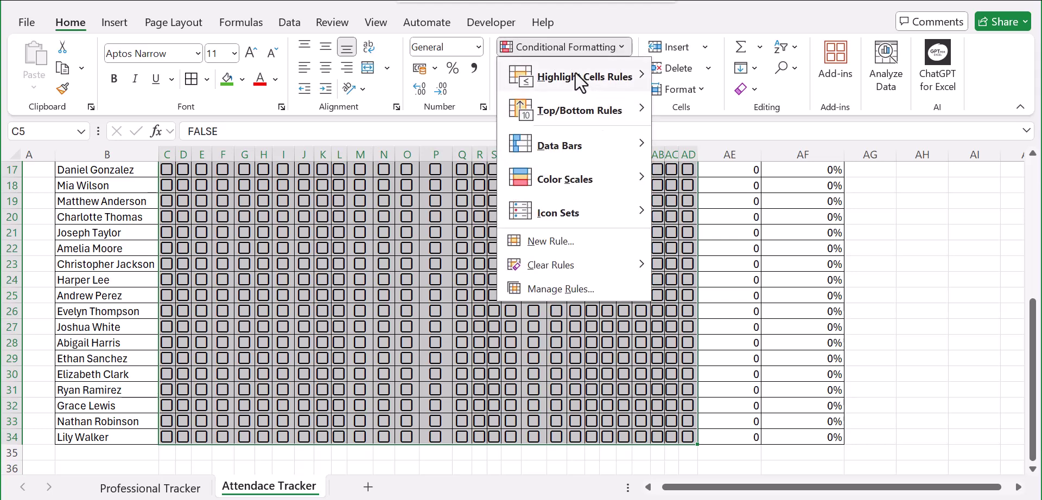
{"action": "mouse_move", "coordinate": [608, 84]}
{"action": "left_click", "coordinate": [712, 177]}
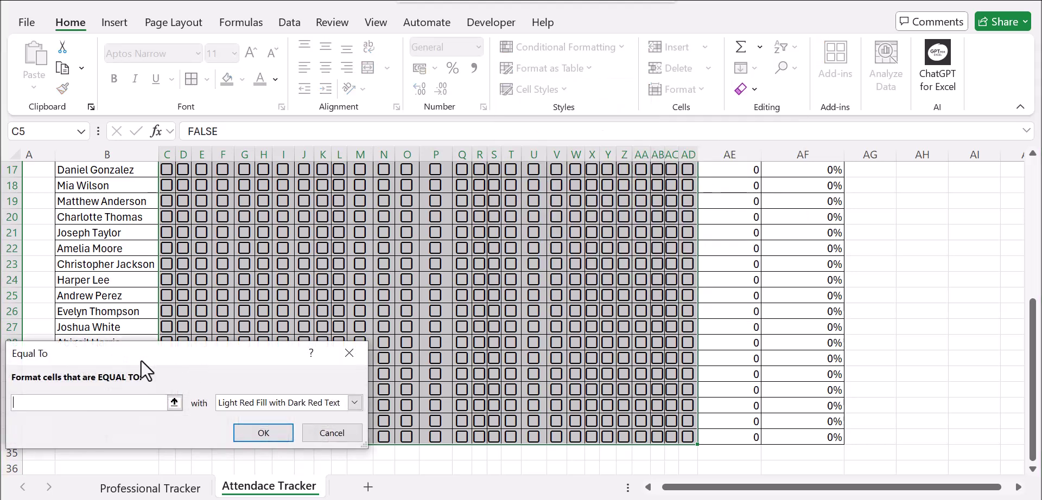
{"action": "type", "text": "FALSE"}
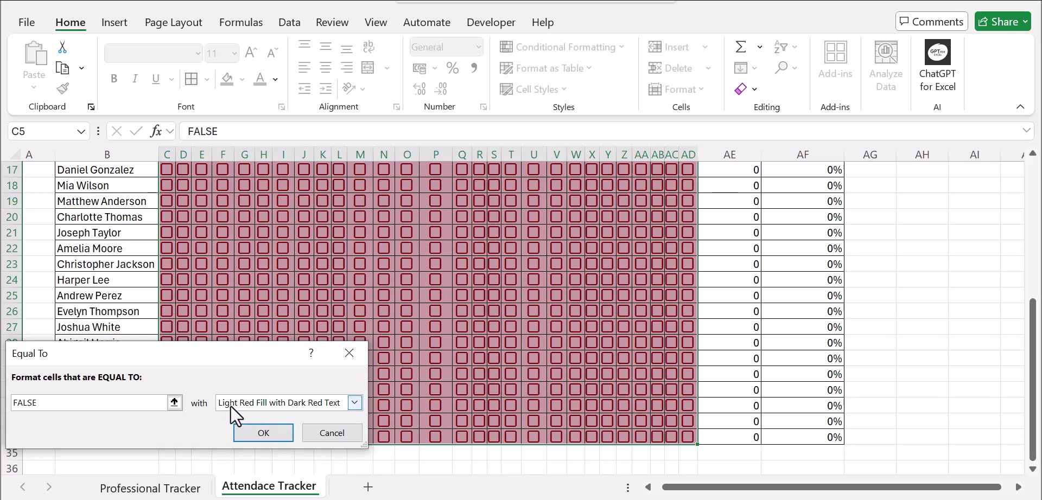
{"action": "left_click", "coordinate": [262, 433]}
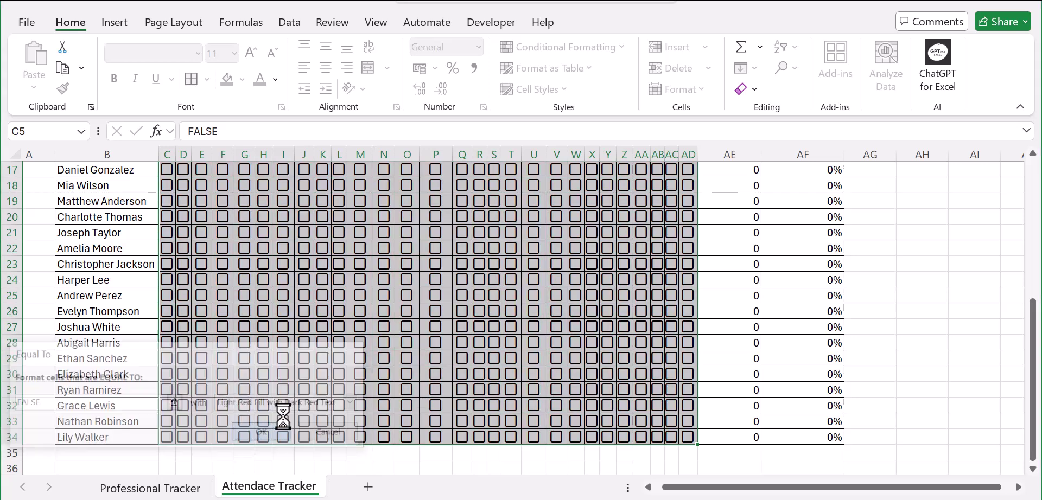
Step: Tick sample attendance checkboxes in rows 5, 7, 11, 12, 13 and 18, including M18, O18, R18, P7 and Q7
{"action": "scroll", "coordinate": [345, 365], "scroll_direction": "up", "scroll_amount": 3}
{"action": "left_click", "coordinate": [360, 327]}
{"action": "left_click", "coordinate": [407, 327]}
{"action": "left_click", "coordinate": [479, 326]}
{"action": "left_click", "coordinate": [565, 320]}
{"action": "scroll", "coordinate": [326, 279], "scroll_direction": "up", "scroll_amount": 3}
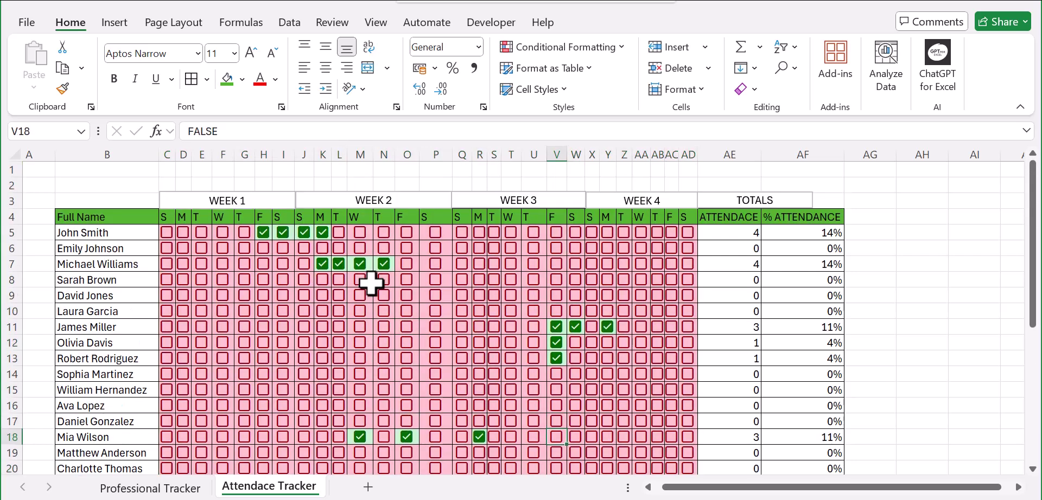
{"action": "left_click", "coordinate": [436, 264]}
{"action": "left_click", "coordinate": [462, 264]}
{"action": "left_click", "coordinate": [519, 263]}
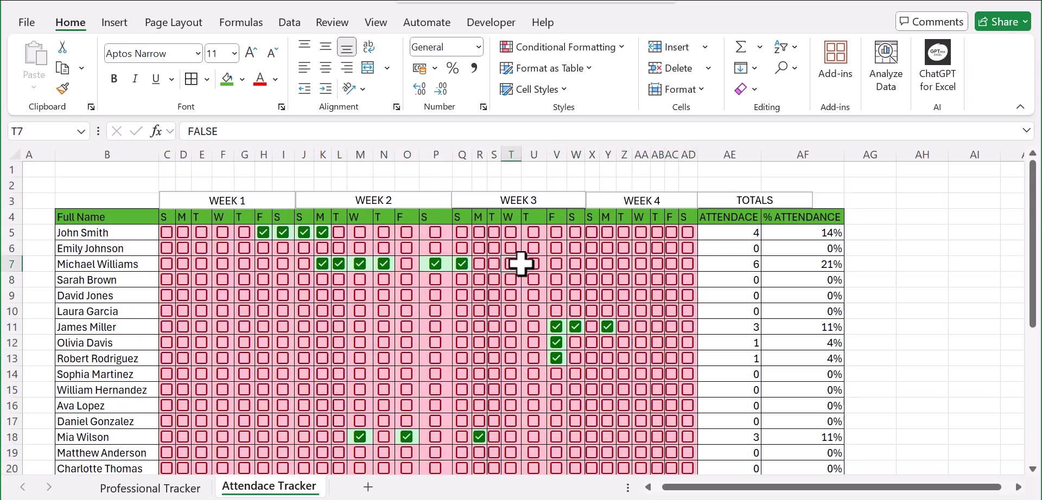
{"action": "scroll", "coordinate": [502, 402], "scroll_direction": "down", "scroll_amount": 2}
{"action": "scroll", "coordinate": [496, 382], "scroll_direction": "up", "scroll_amount": 2}
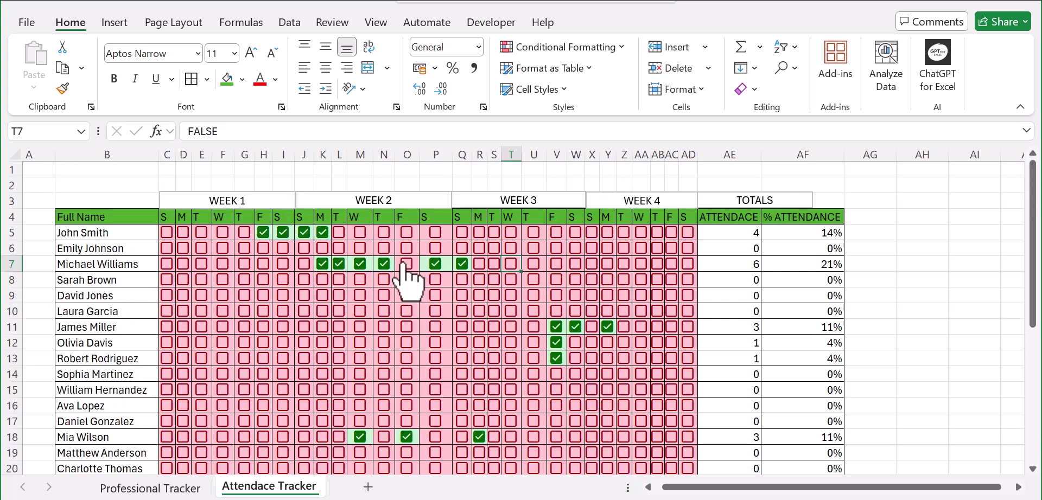
{"action": "left_click", "coordinate": [789, 232]}
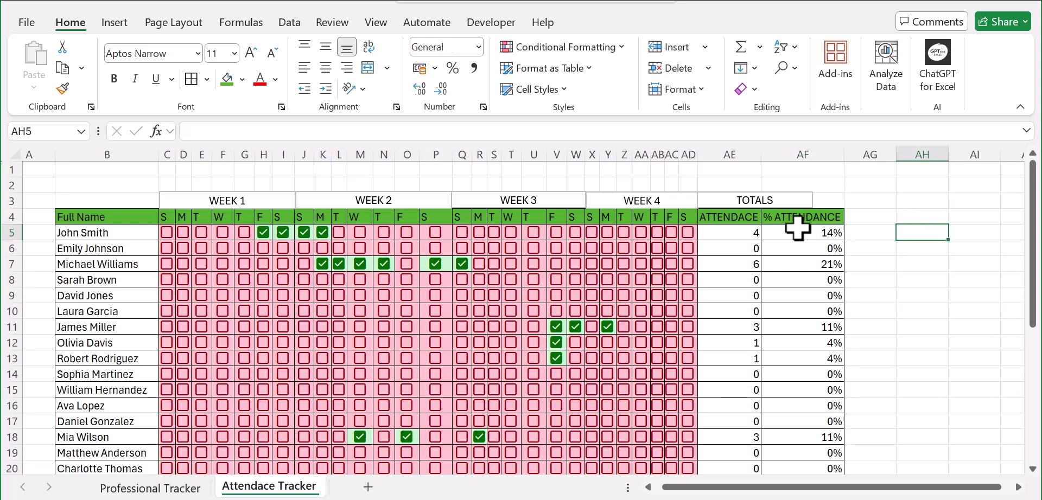
Step: Set up a custom data bar rule for the attendance percentages in AF5:AF34 with the maximum set to the number 1
{"action": "left_click_drag", "start_coordinate": [797, 233], "coordinate": [832, 434]}
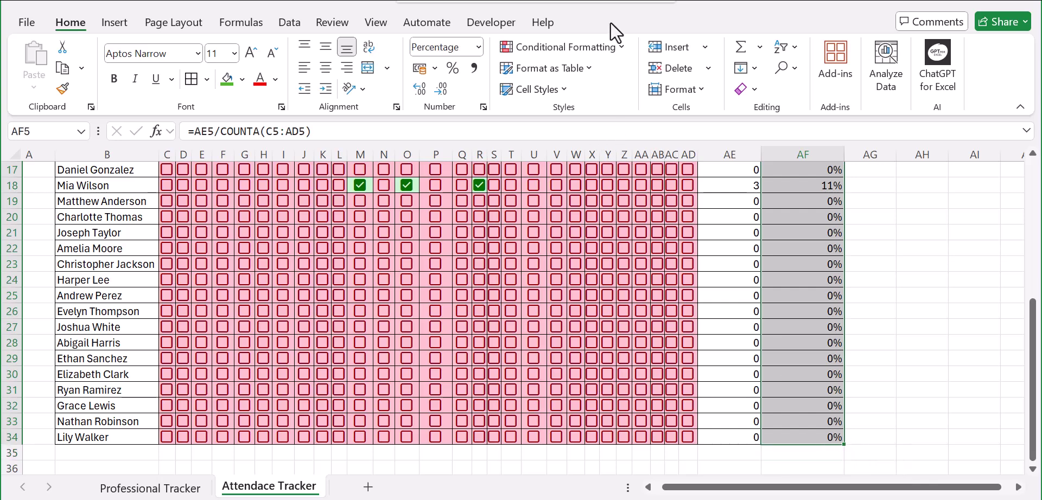
{"action": "left_click", "coordinate": [615, 44]}
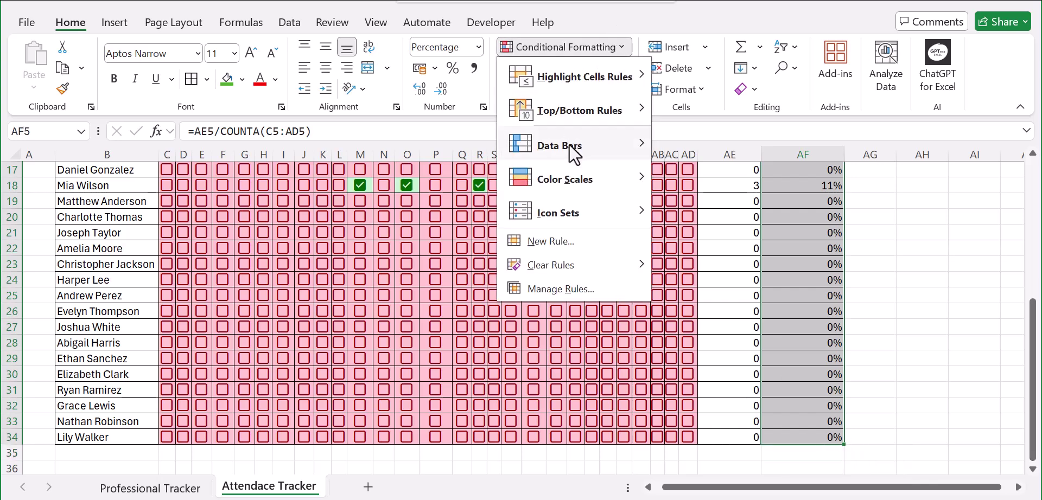
{"action": "mouse_move", "coordinate": [569, 144]}
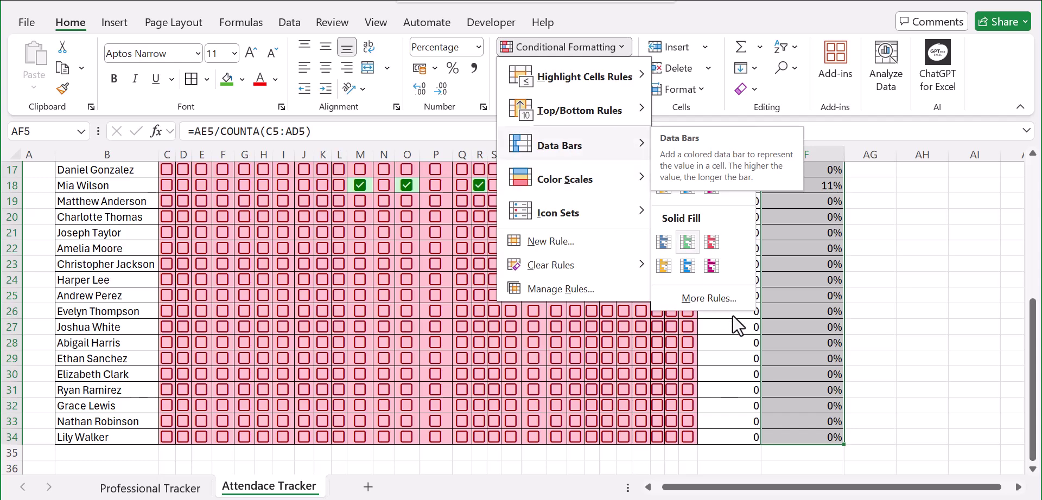
{"action": "left_click", "coordinate": [705, 298]}
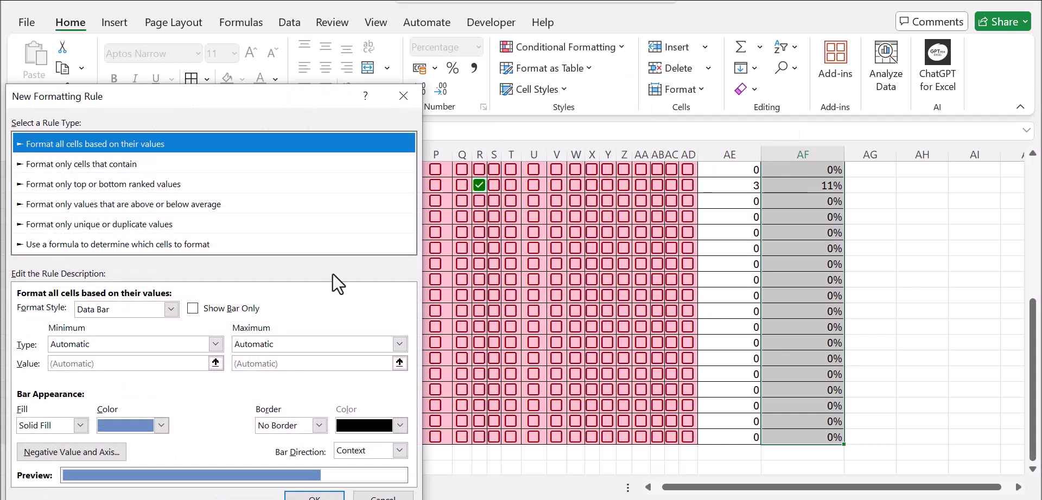
{"action": "left_click", "coordinate": [397, 339]}
{"action": "left_click", "coordinate": [269, 369]}
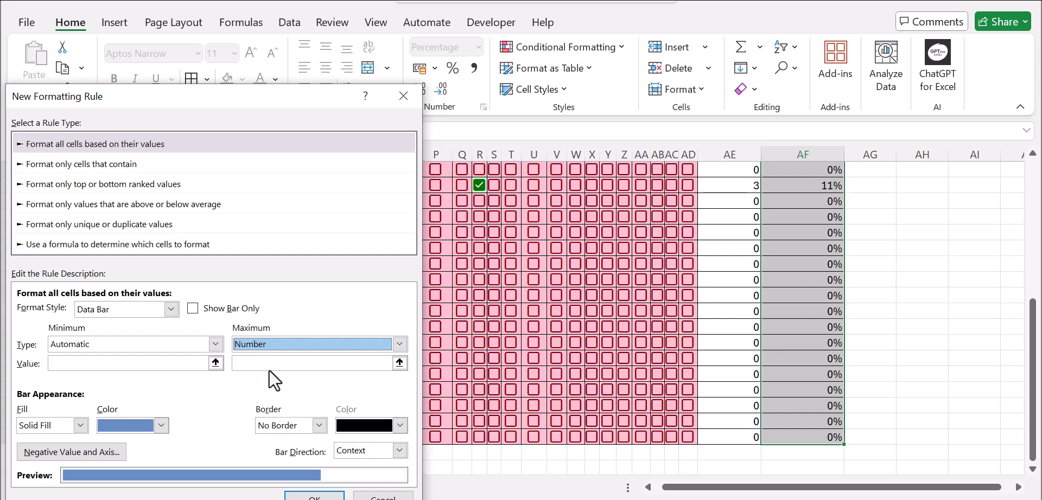
{"action": "left_click", "coordinate": [260, 364]}
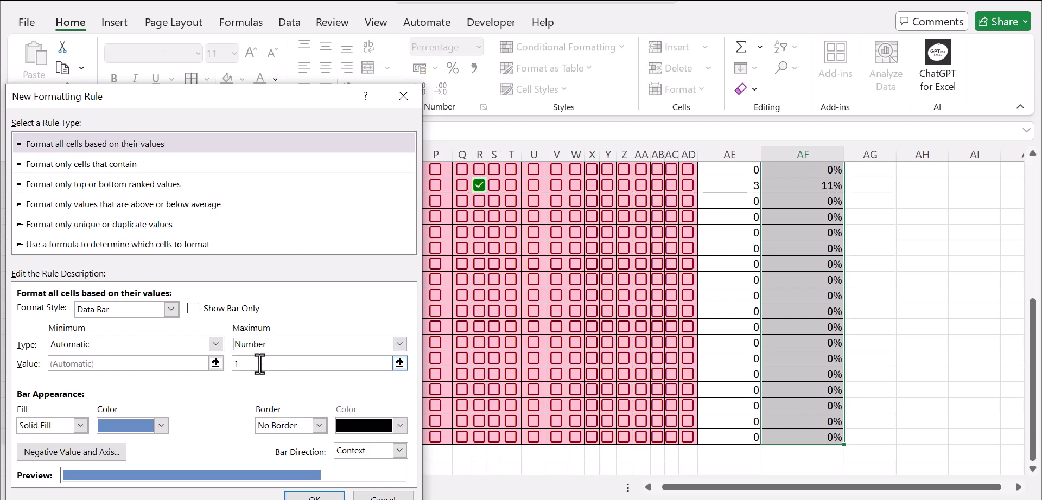
Step: Give the data bars a green gradient fill and apply the rule to the percentage column
{"action": "left_click", "coordinate": [78, 426]}
{"action": "left_click", "coordinate": [62, 453]}
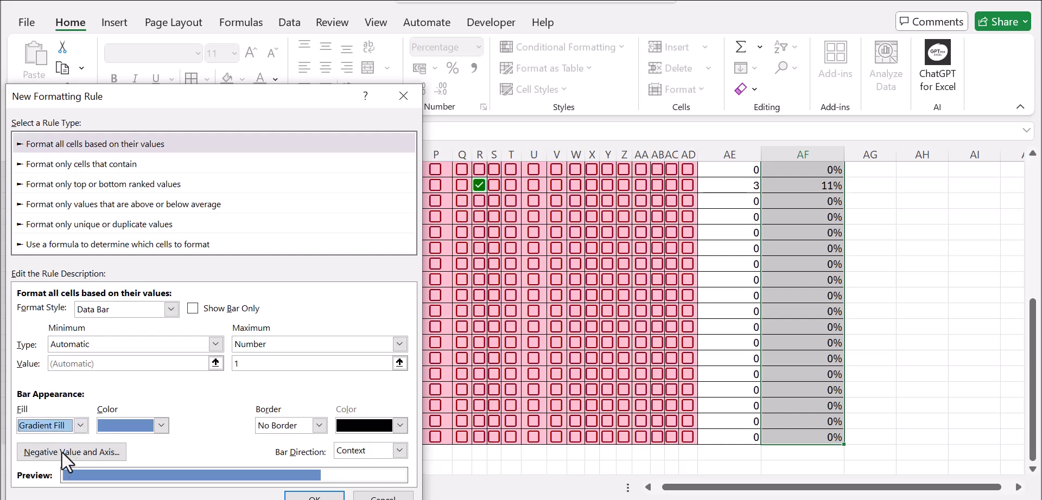
{"action": "left_click", "coordinate": [162, 424]}
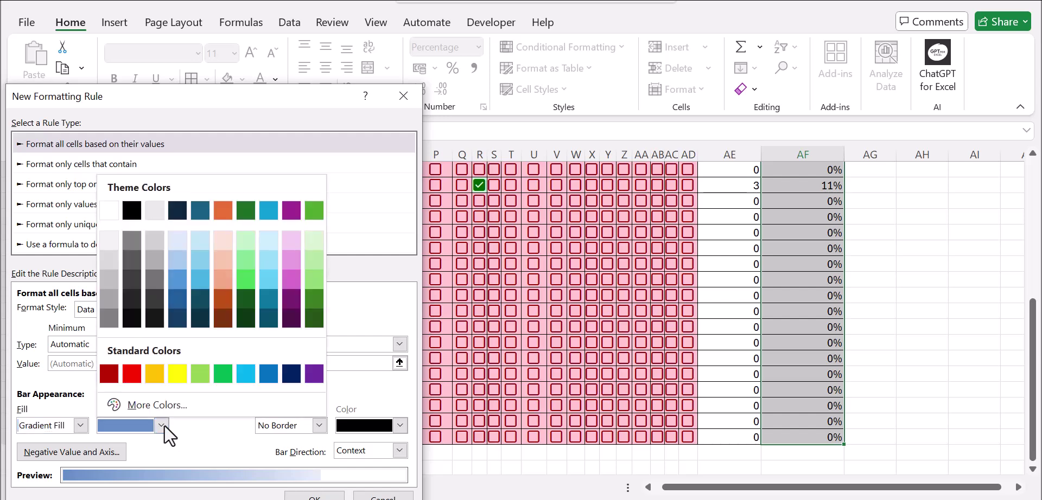
{"action": "left_click", "coordinate": [220, 373]}
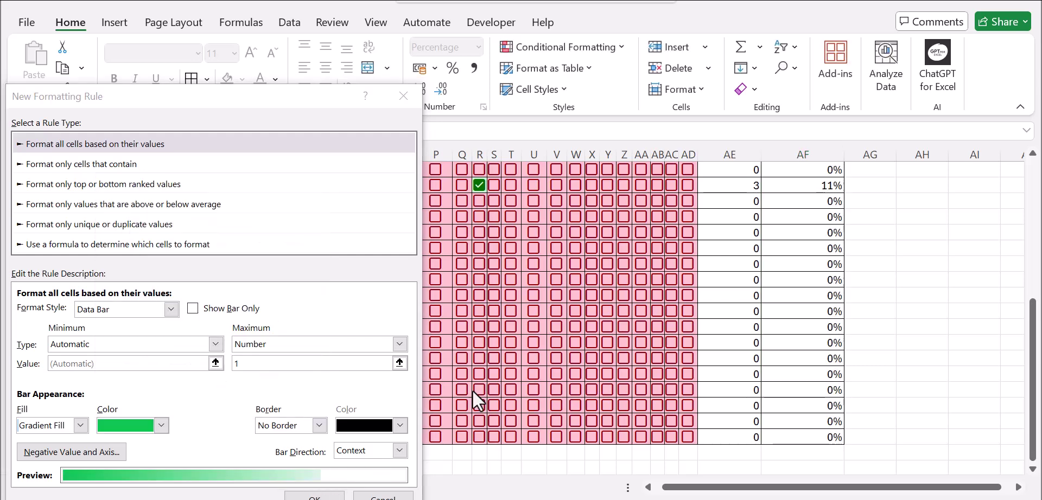
{"action": "left_click", "coordinate": [315, 496]}
Step: Tick further sample checkboxes in AA7:AA10, AA13, AA15, X16, V16, U18, Q14, L10 and I12
{"action": "scroll", "coordinate": [672, 408], "scroll_direction": "up", "scroll_amount": 3}
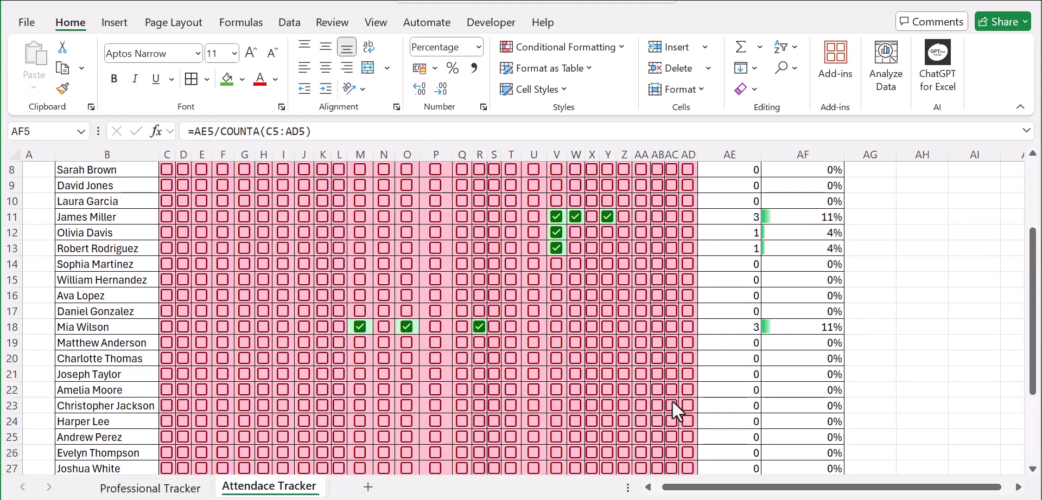
{"action": "scroll", "coordinate": [800, 249], "scroll_direction": "up", "scroll_amount": 2}
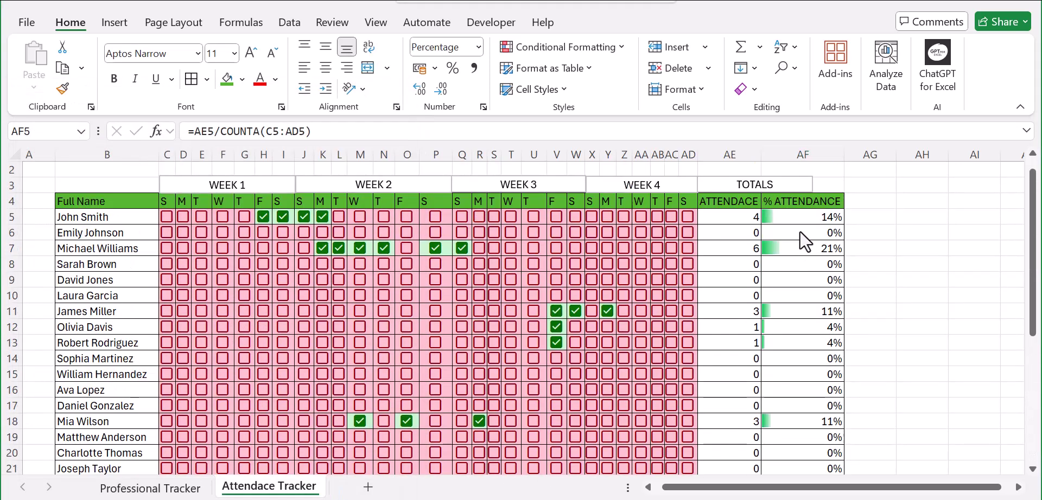
{"action": "left_click", "coordinate": [641, 248]}
{"action": "left_click", "coordinate": [641, 264]}
{"action": "left_click", "coordinate": [641, 279]}
{"action": "left_click", "coordinate": [641, 295]}
{"action": "left_click", "coordinate": [640, 342]}
{"action": "left_click", "coordinate": [640, 374]}
{"action": "left_click", "coordinate": [592, 389]}
{"action": "left_click", "coordinate": [556, 389]}
{"action": "left_click", "coordinate": [533, 421]}
{"action": "left_click", "coordinate": [462, 358]}
{"action": "left_click", "coordinate": [339, 295]}
{"action": "left_click", "coordinate": [283, 327]}
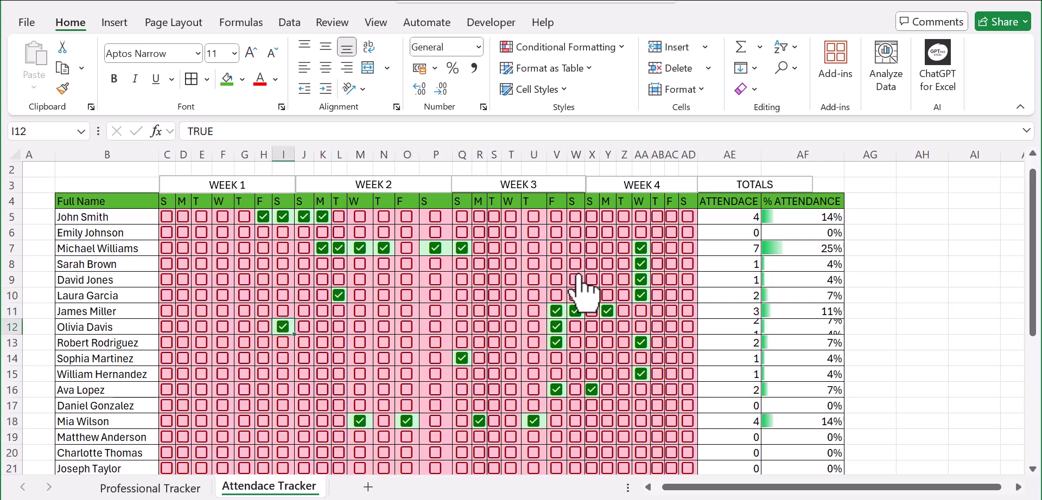
Step: Examine the checkbox colours, attendance totals and percentage data bars through the whole tracker down to row 34
{"action": "scroll", "coordinate": [597, 277], "scroll_direction": "down", "scroll_amount": 7}
{"action": "scroll", "coordinate": [584, 271], "scroll_direction": "up", "scroll_amount": 7}
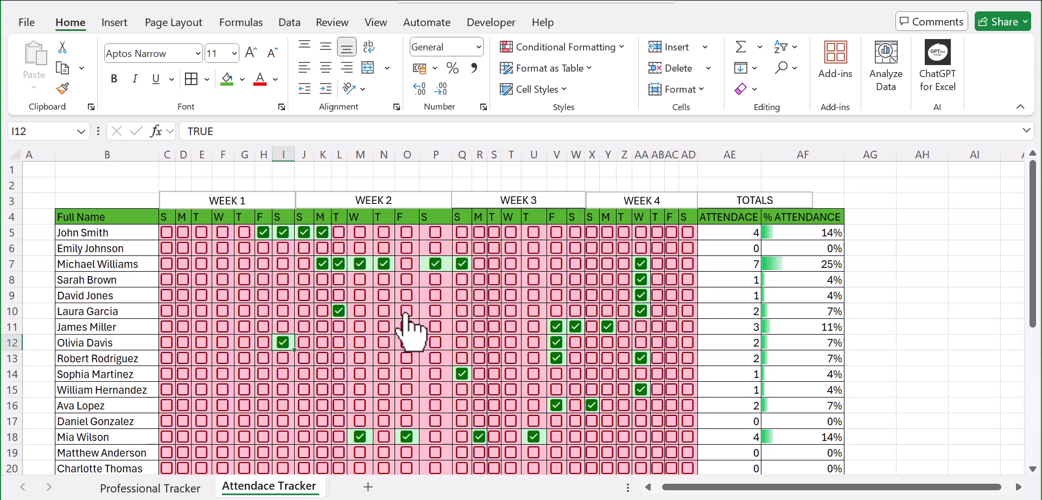
{"action": "scroll", "coordinate": [410, 332], "scroll_direction": "down", "scroll_amount": 2}
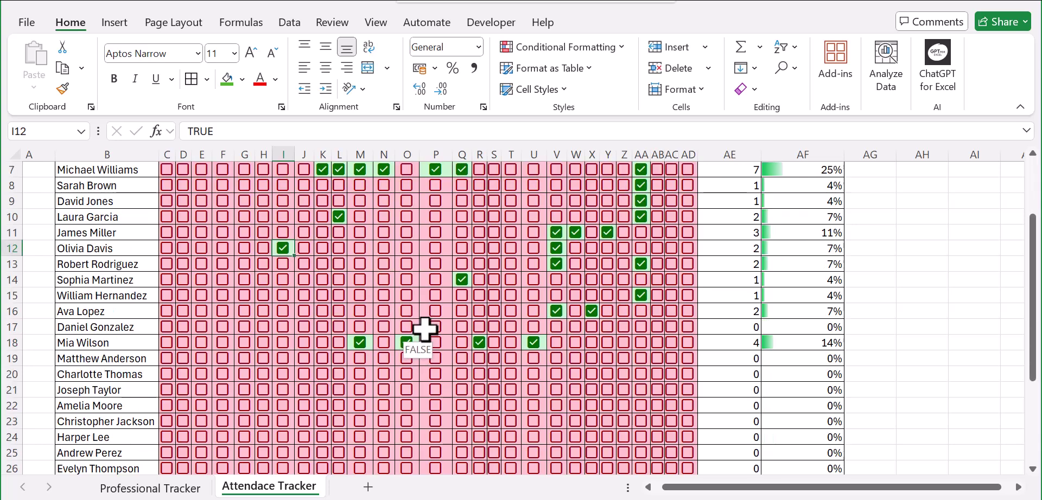
{"action": "scroll", "coordinate": [578, 307], "scroll_direction": "up", "scroll_amount": 2}
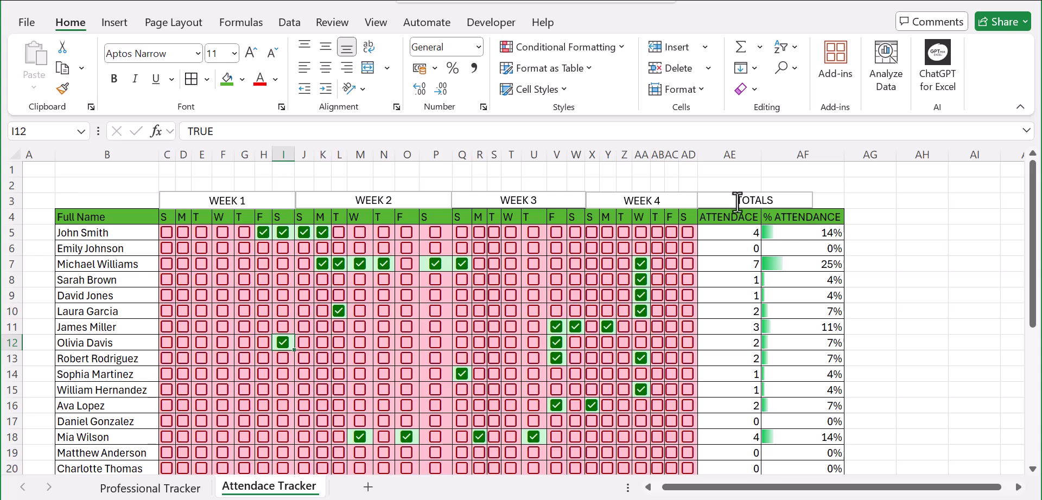
{"action": "scroll", "coordinate": [523, 297], "scroll_direction": "down", "scroll_amount": 6}
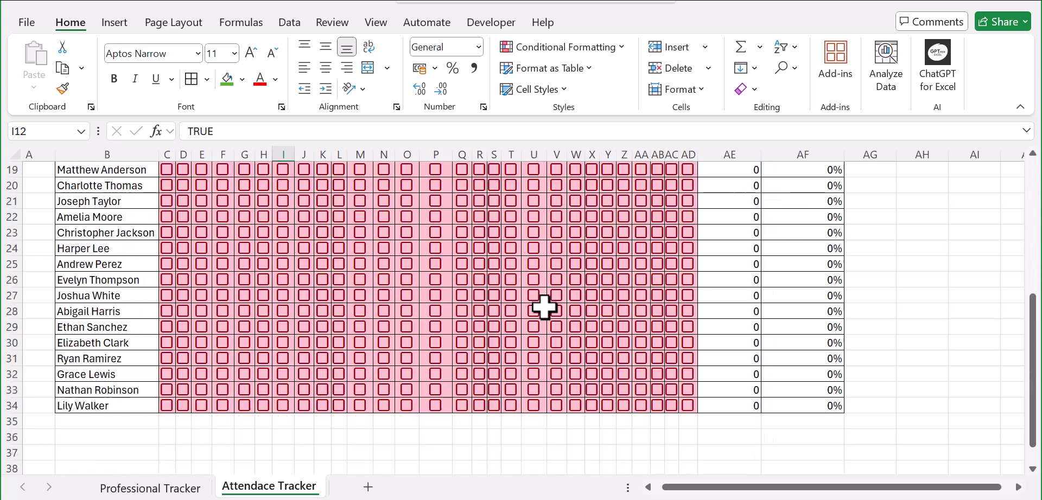
{"action": "scroll", "coordinate": [538, 318], "scroll_direction": "up", "scroll_amount": 3}
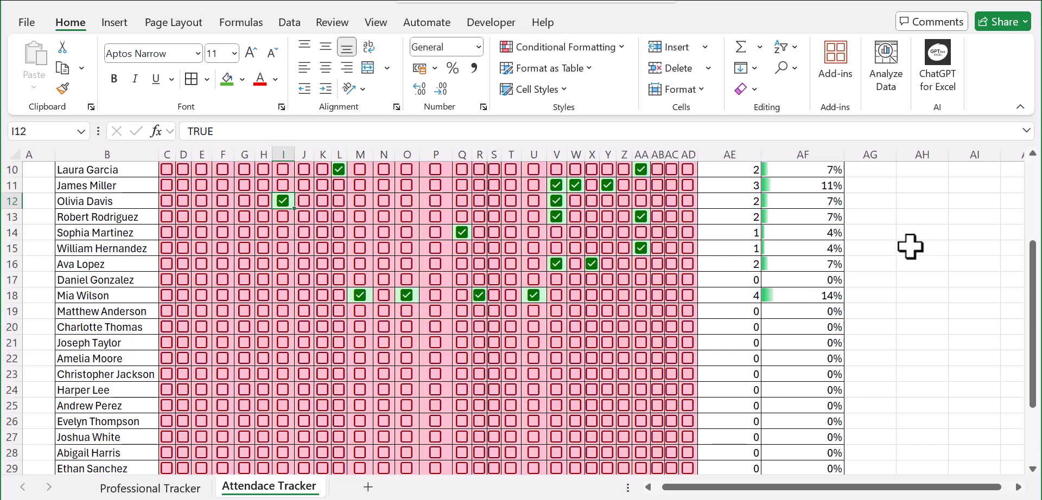
{"action": "scroll", "coordinate": [644, 274], "scroll_direction": "down", "scroll_amount": 4}
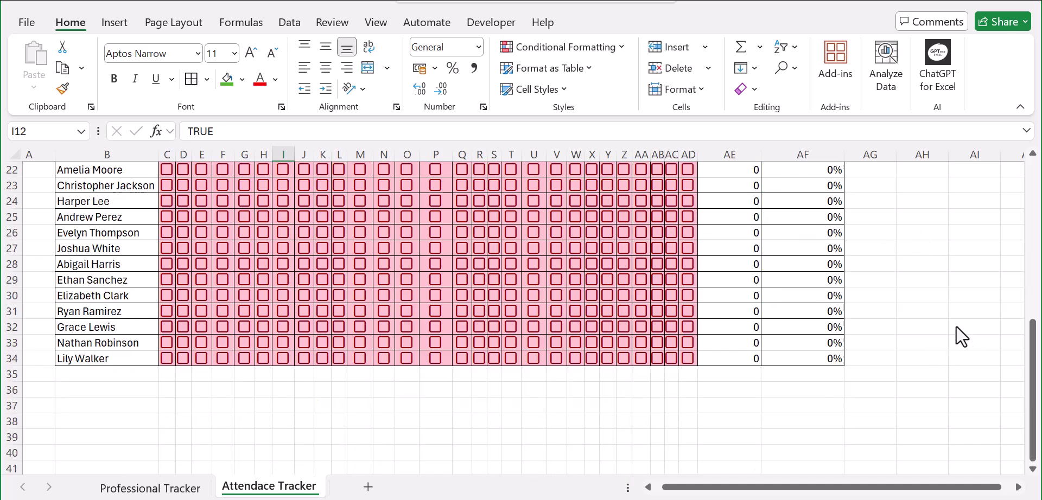